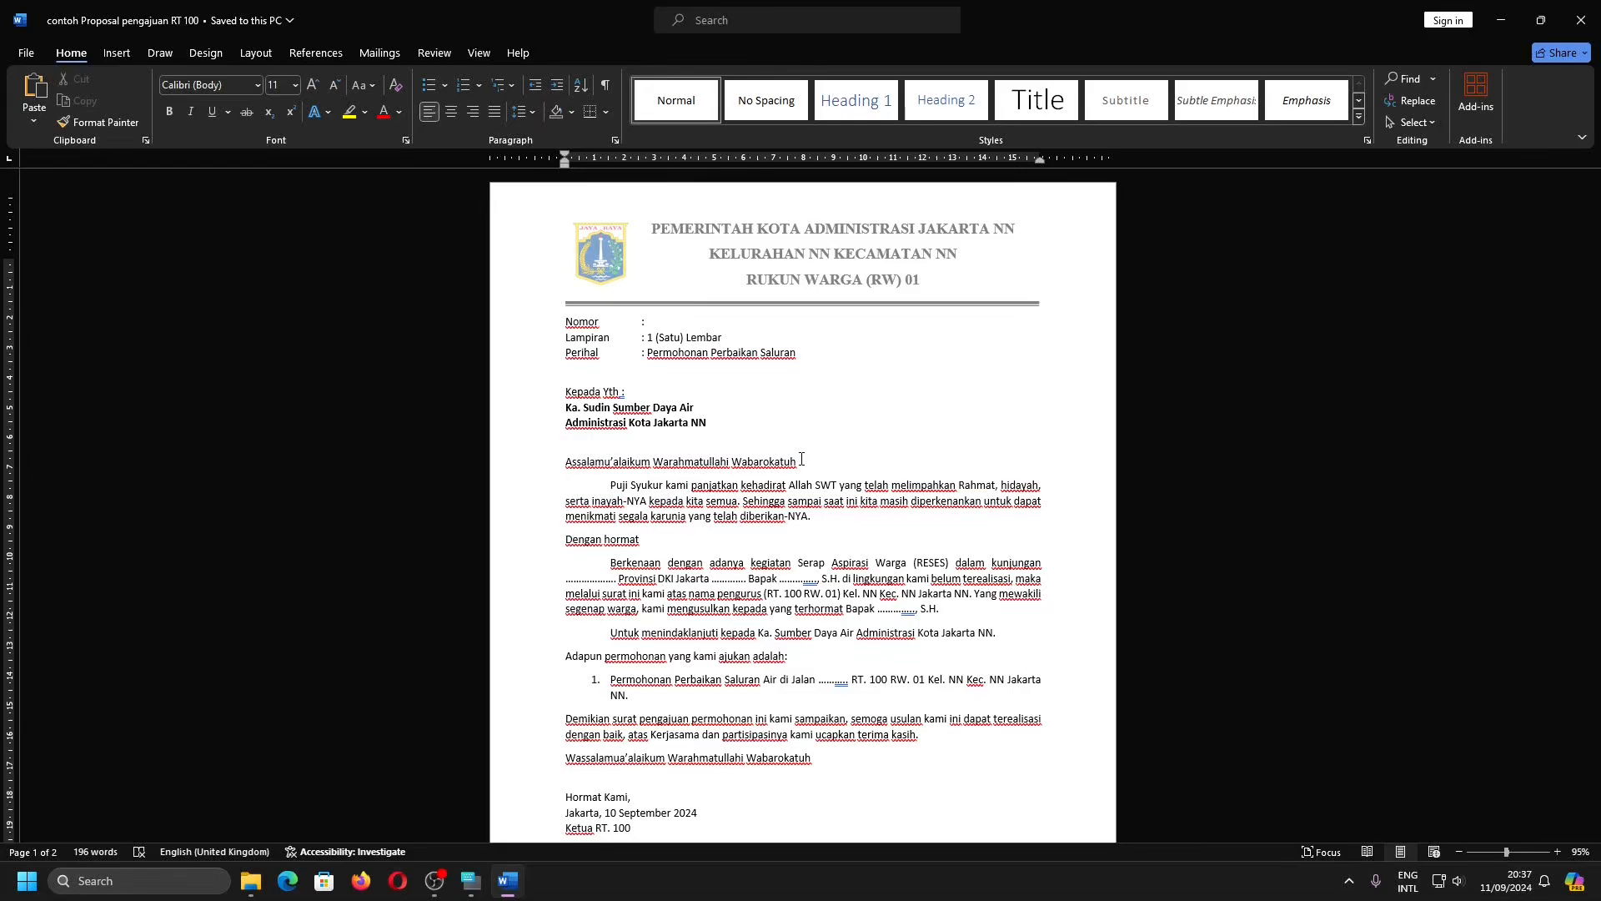
Append the filler text "Kldj flkdsajf lkdsjaf lkdsja flkdsja flkdsajf lkjk jlajflsakjflskaj f" to the end of the "Puji Syukur" paragraph.
scroll(801, 459, "up", 4, "ctrl")
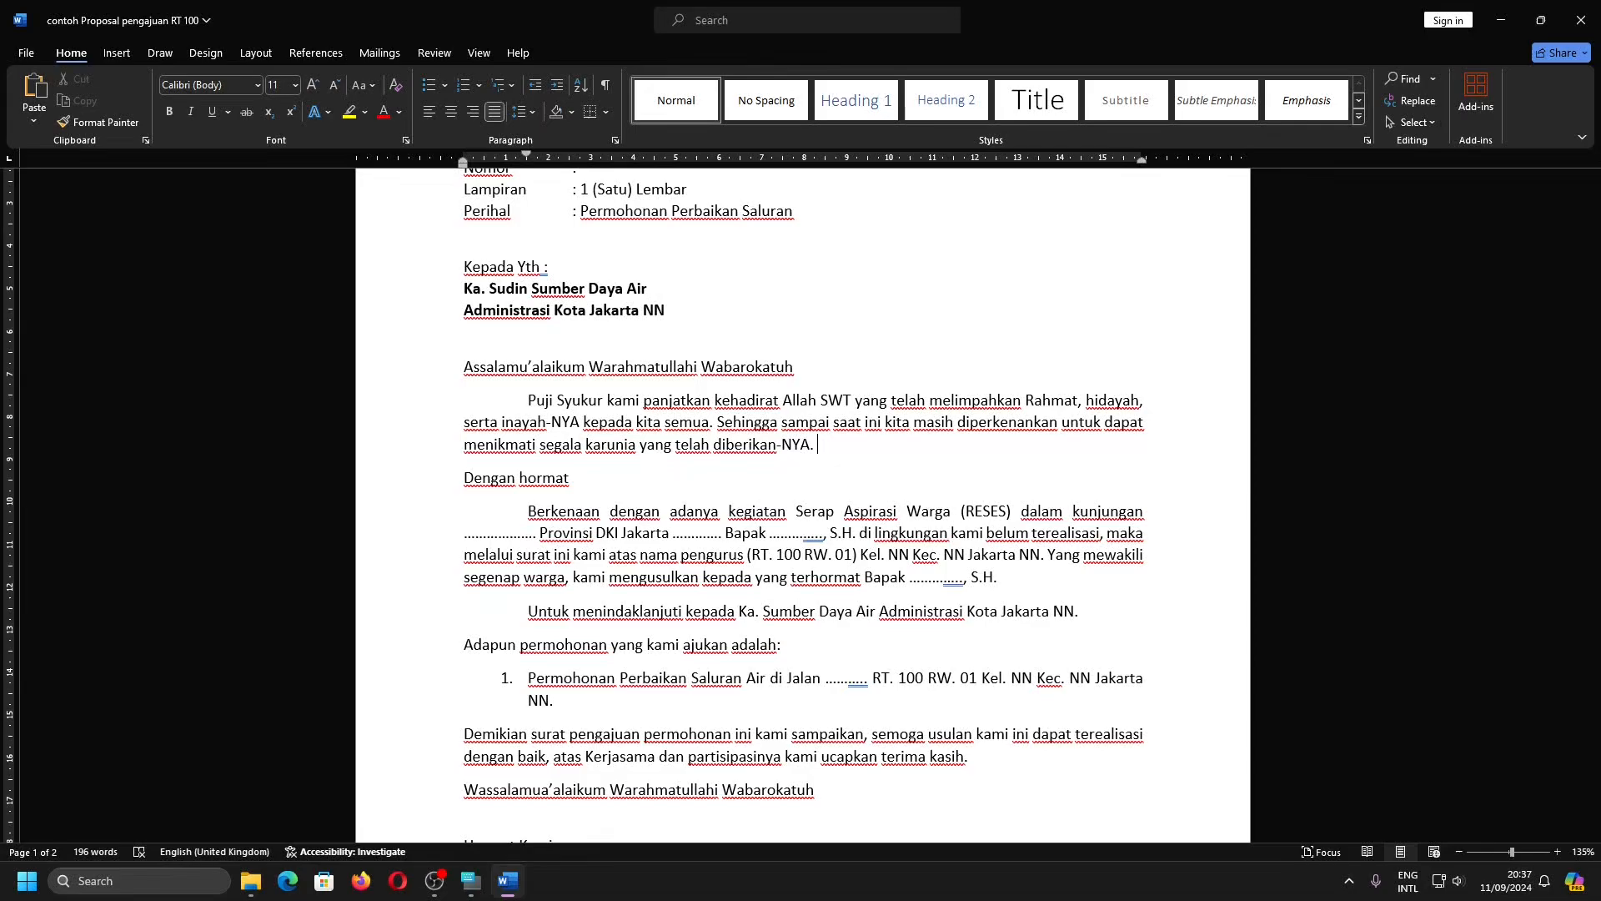
type("Kldj flkdsajf lkdsjaf lkdsja flkdsja flkdsajf lk")
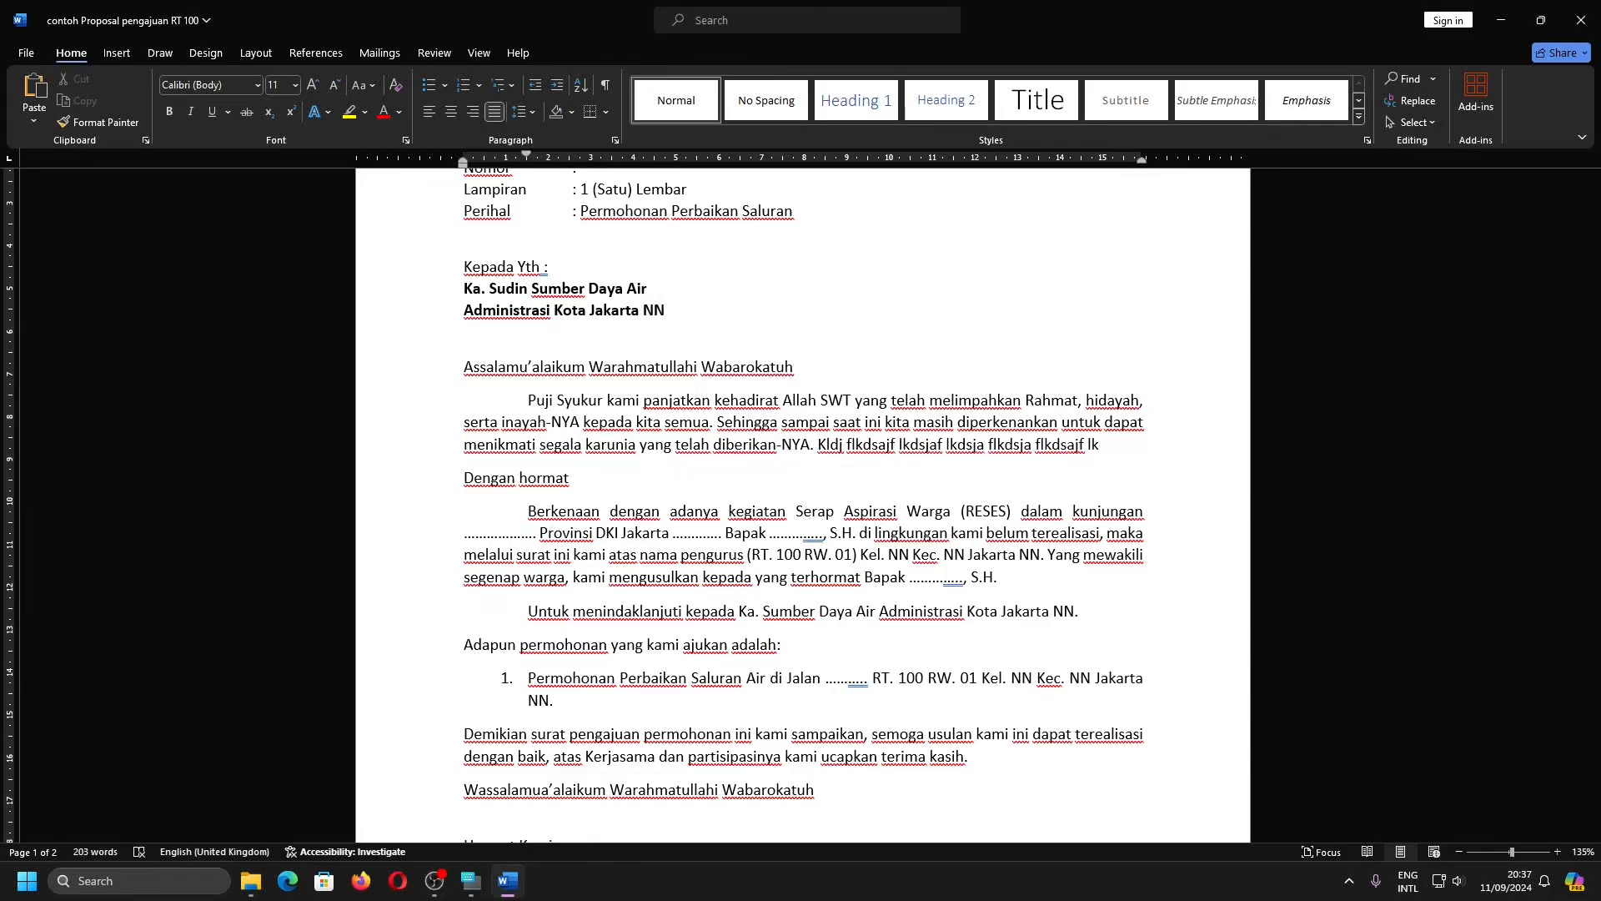
type("jk j")
type("lajflsakjf")
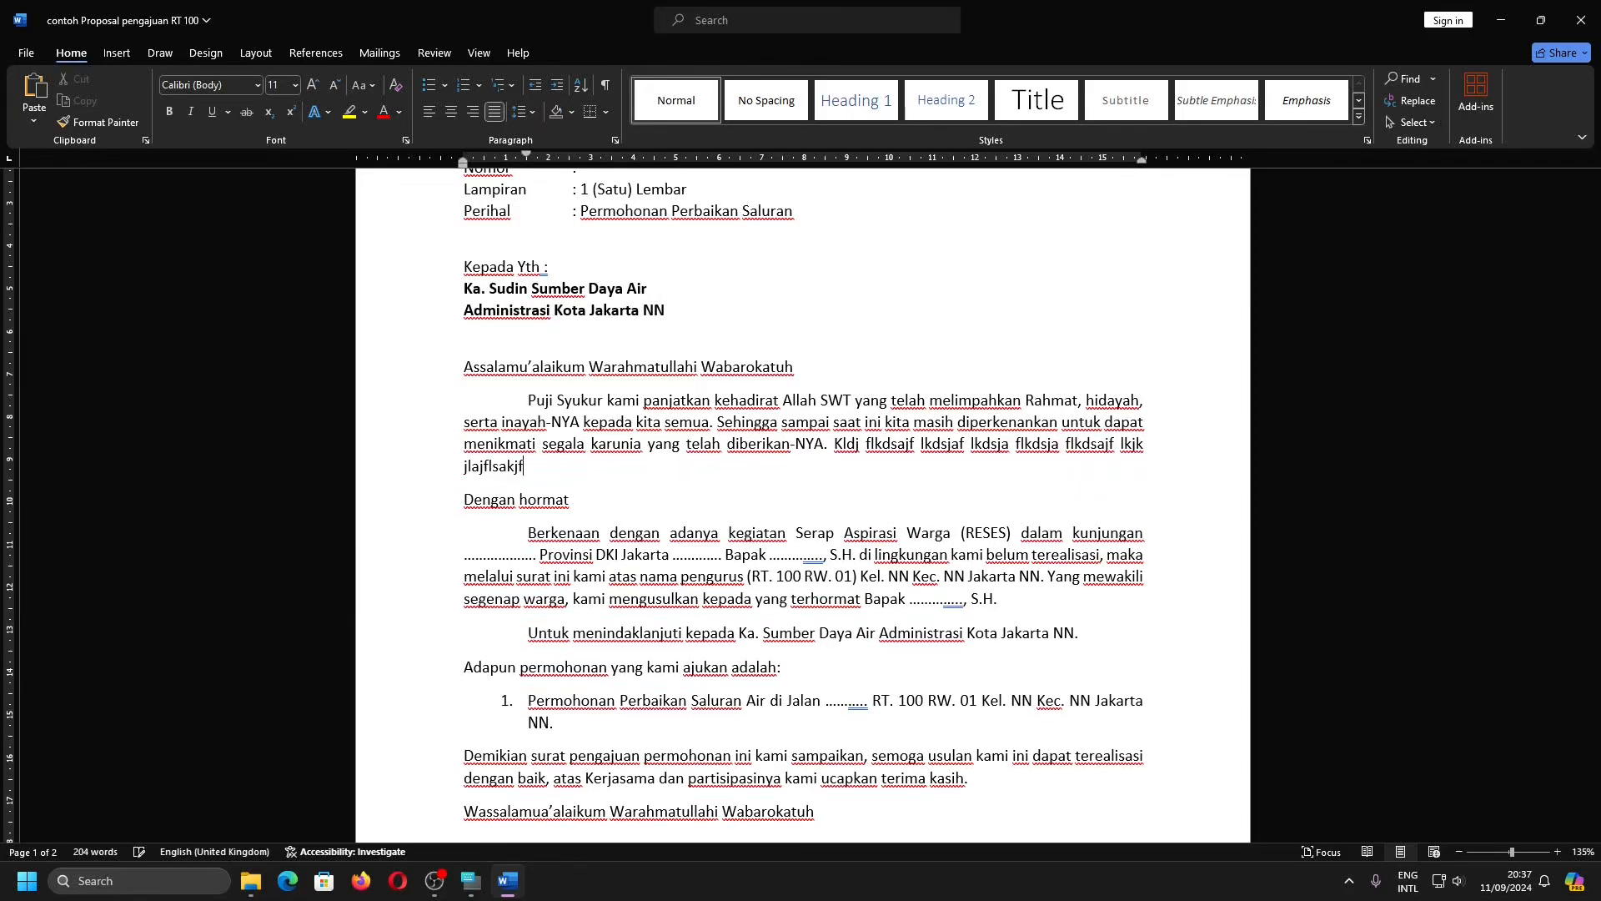
type("lskaj f")
Copy the paragraph beginning "Berkenaan dengan adanya kegiatan" into a blank Notepad document and view it maximised at 60% zoom.
scroll(852, 449, "down", 1)
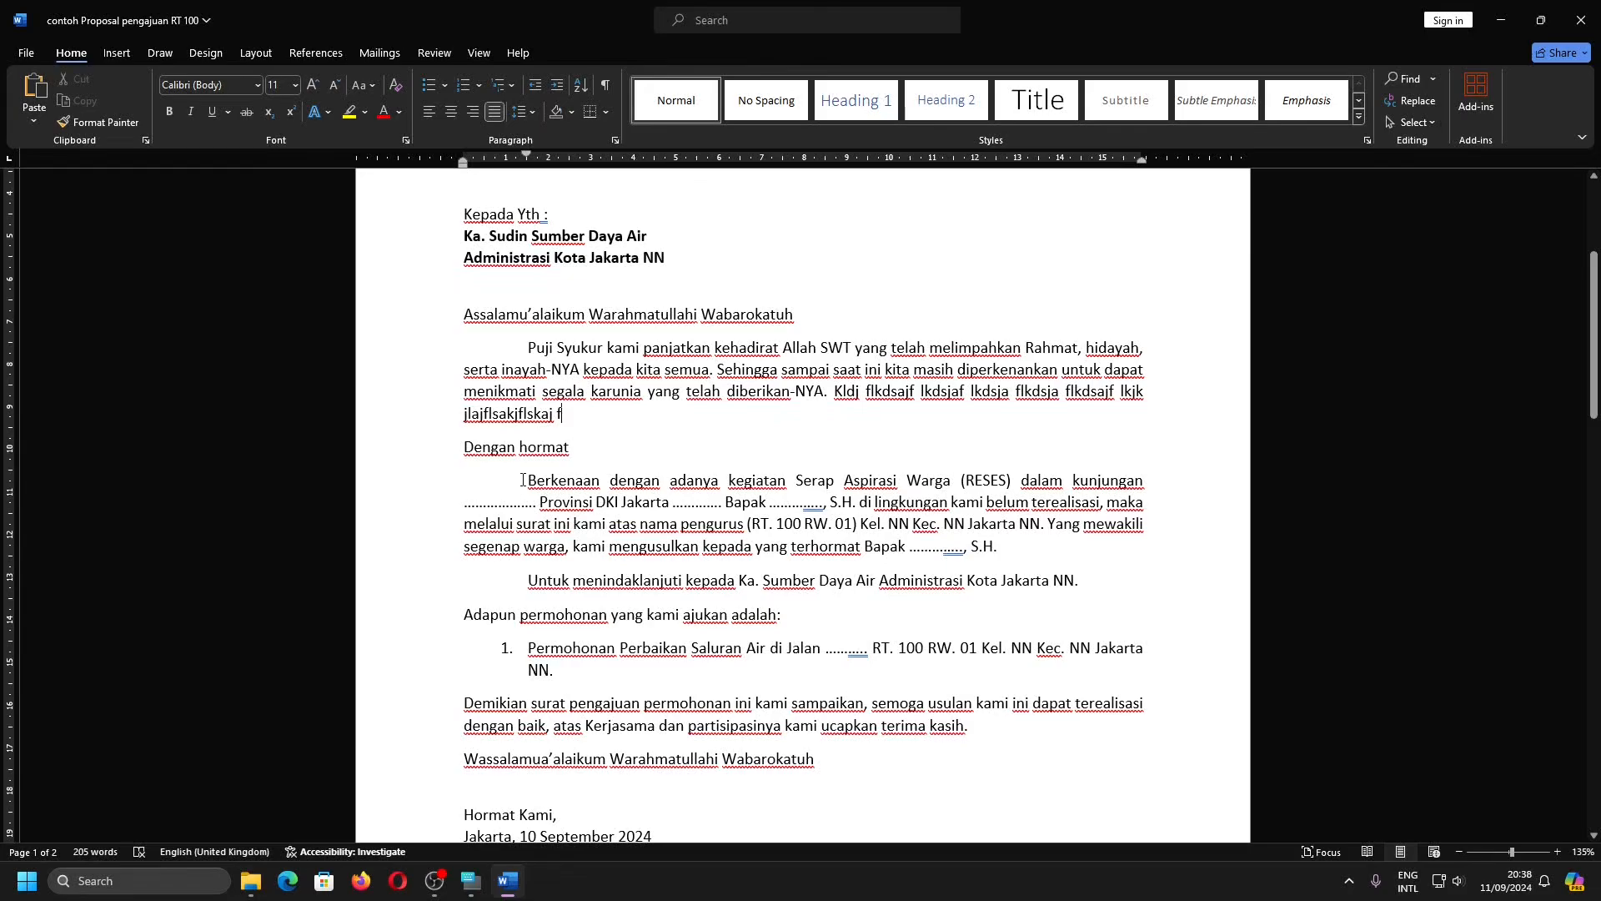
left_click_drag(522, 480, 999, 542)
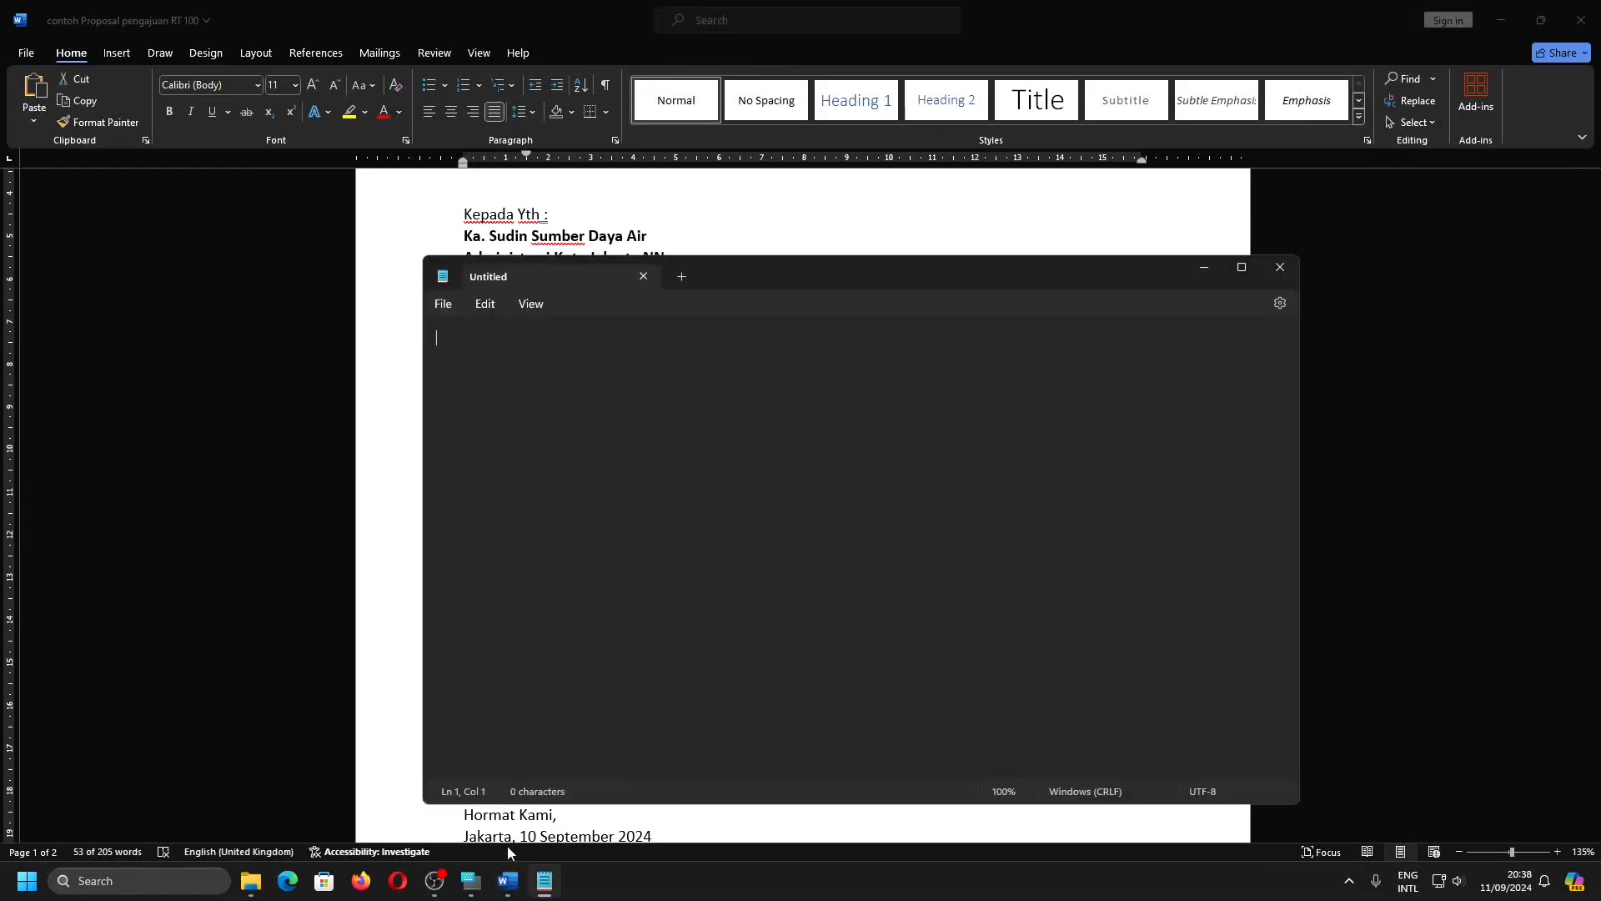
type("Berkenaan dengan adanya kegiatan Serap Aspirasi Warga (RESES) dalam kunjungan ……………. Provinsi DKI Jakarta ………. Bapak ……….., S.H. di lingkungan kami belum terealisasi, maka melalui surat ini kami atas nama pengurus (RT. 100 RW. 01) Kel. NN Kec. NN Jakarta NN. Yang mewakili segenap warga, kami mengusulkan kepada yang terhormat Bapak ……….., S.H.")
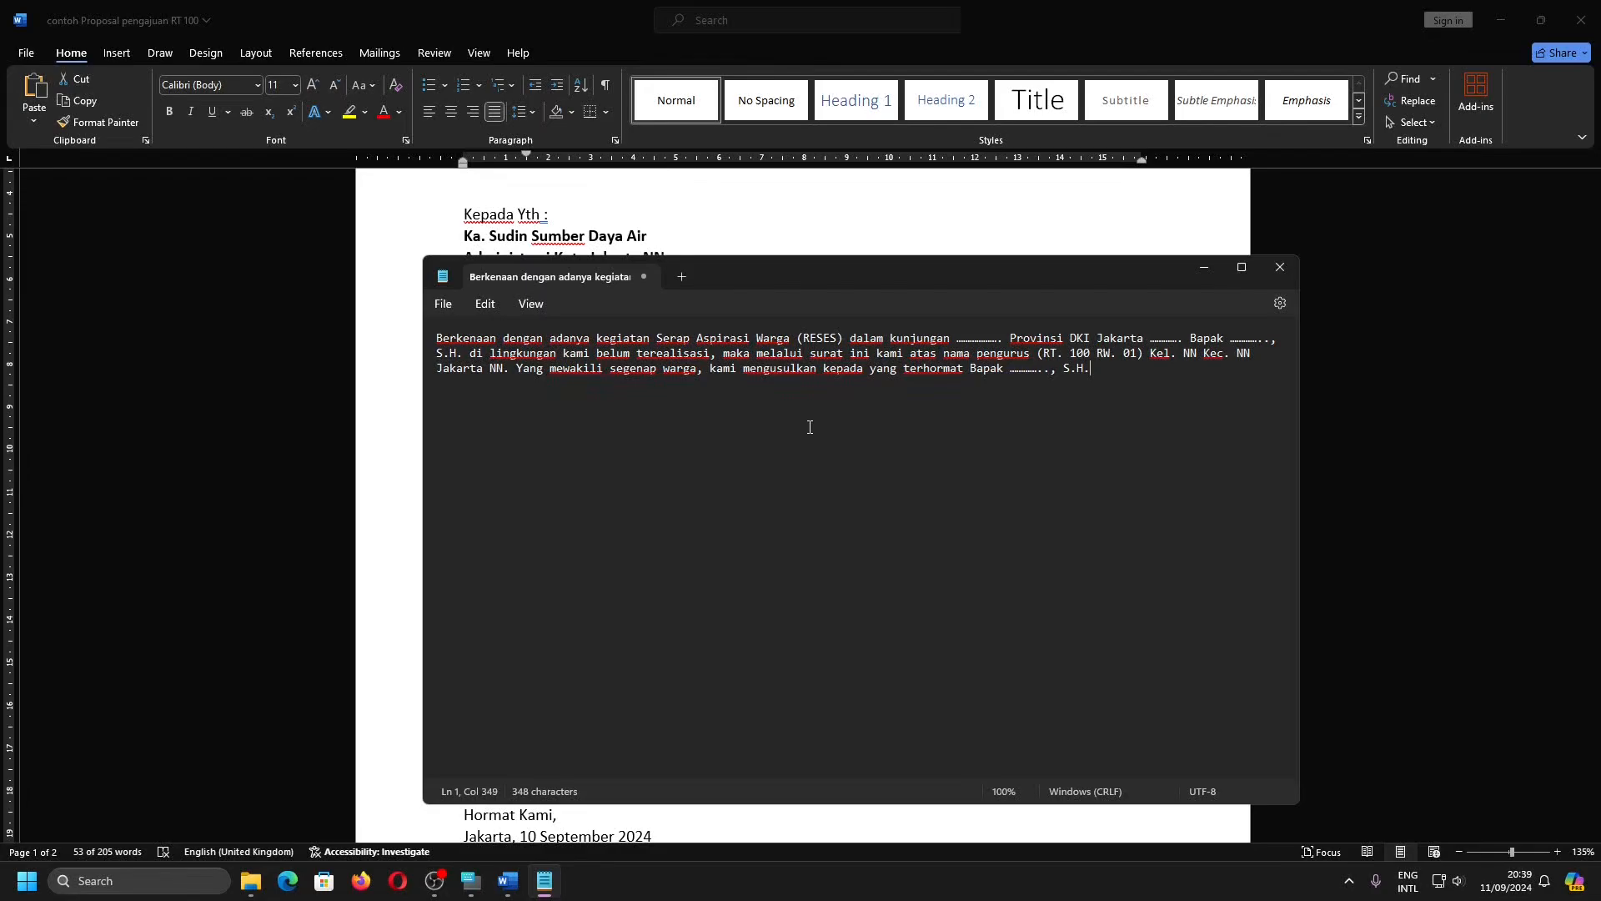
left_click(1239, 266)
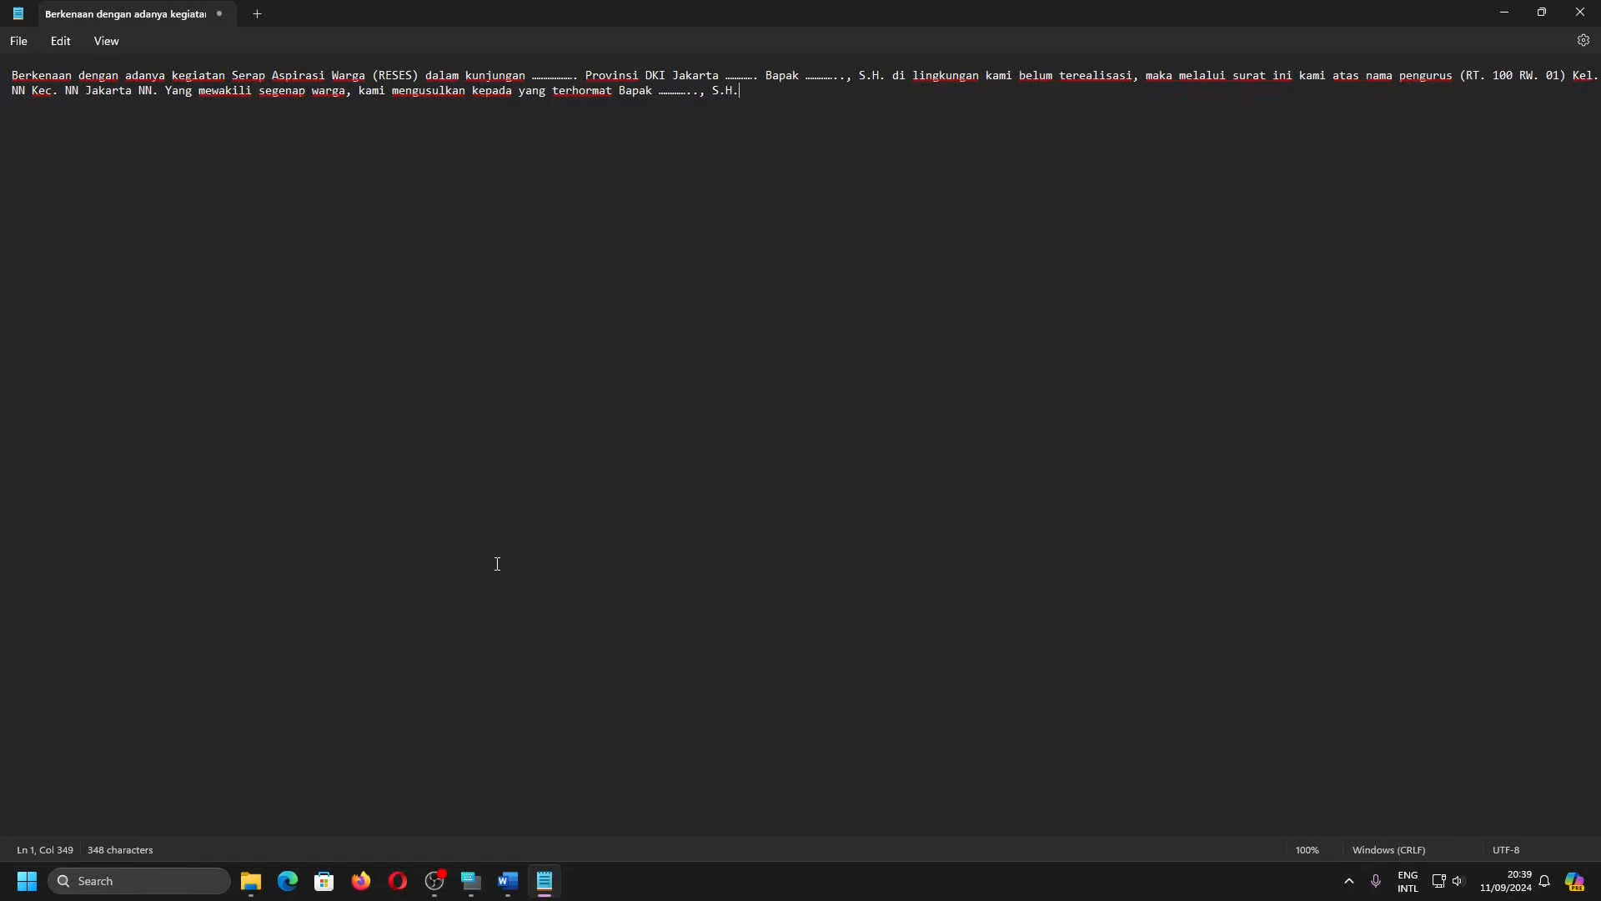
scroll(497, 563, "down", 4)
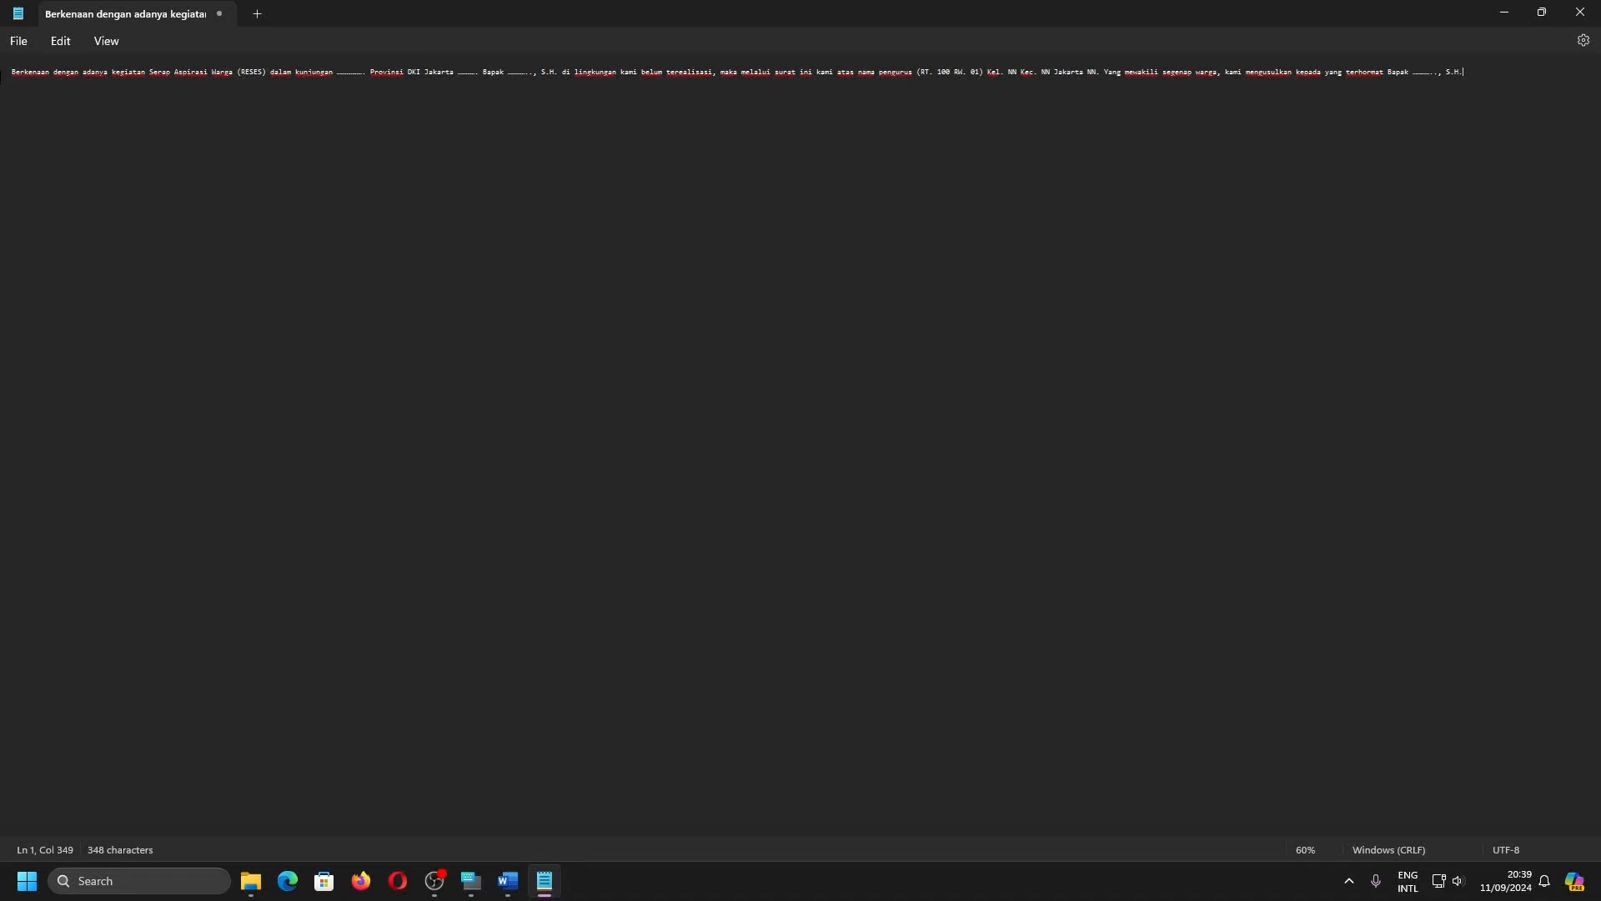
Switch back to Word and highlight the justified "Berkenaan dengan adanya kegiatan" paragraph to examine its layout.
key("alt+Tab")
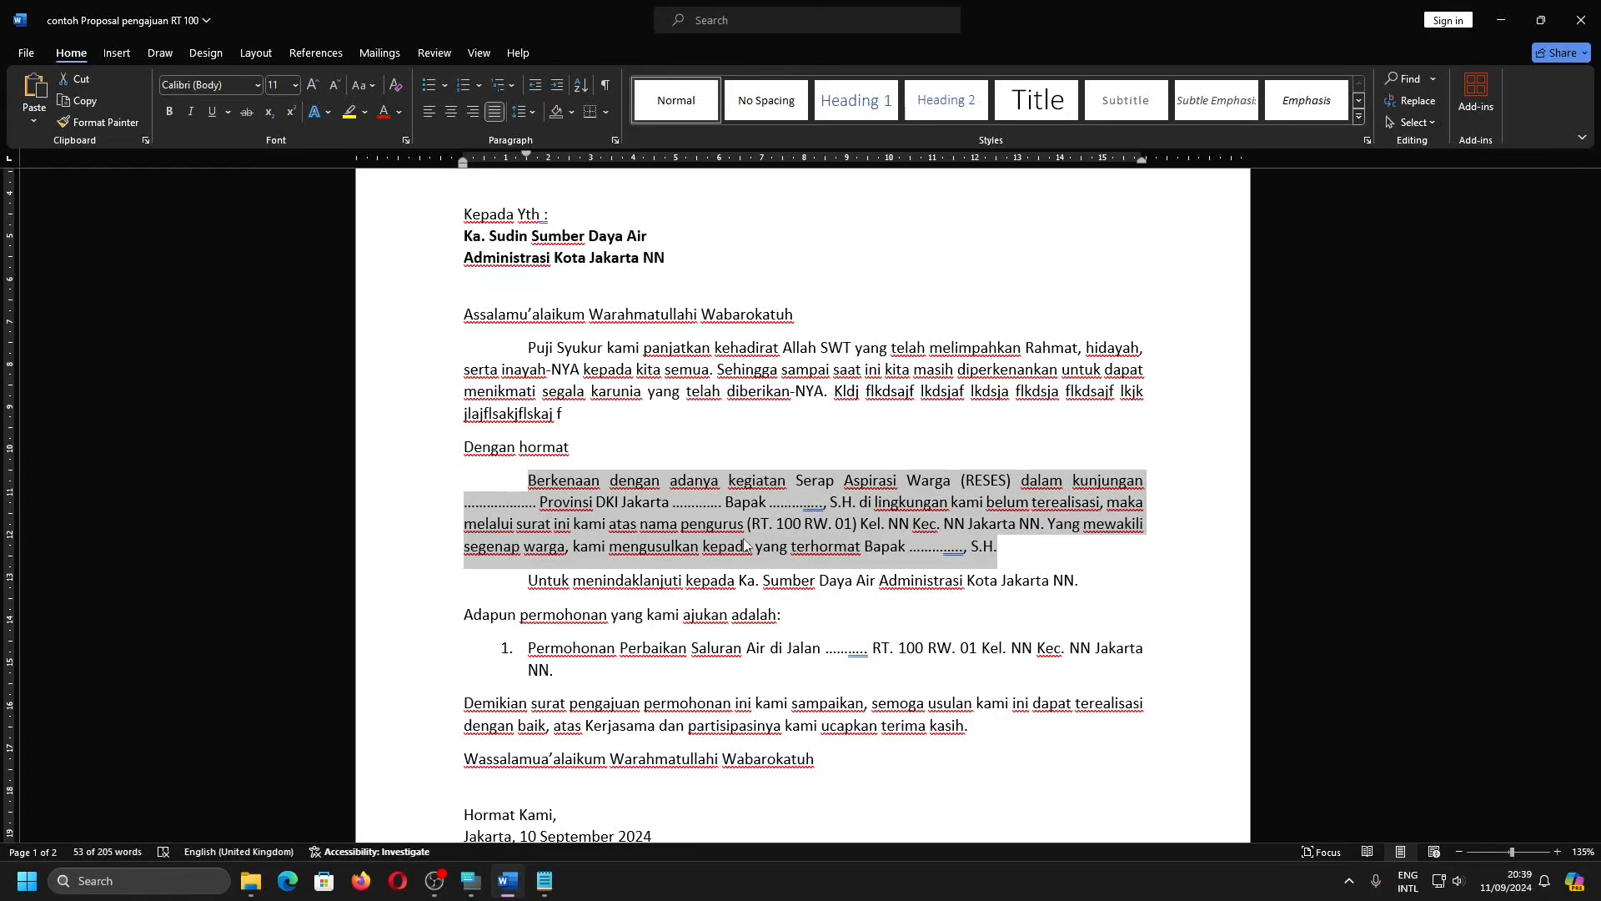
left_click(745, 545)
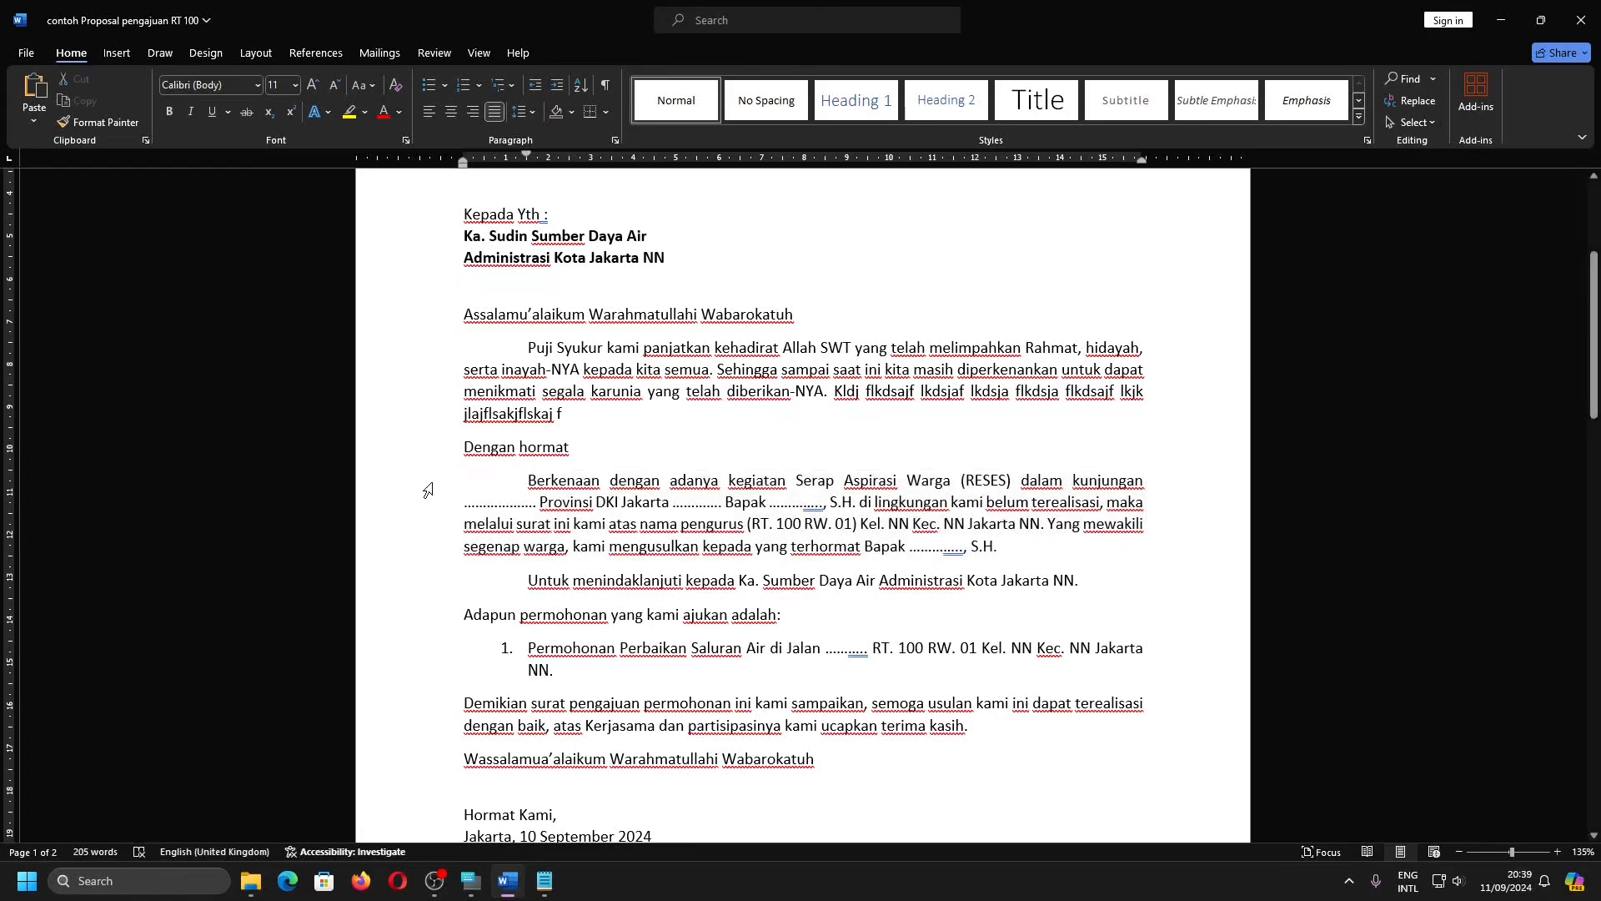
left_click_drag(419, 488, 419, 548)
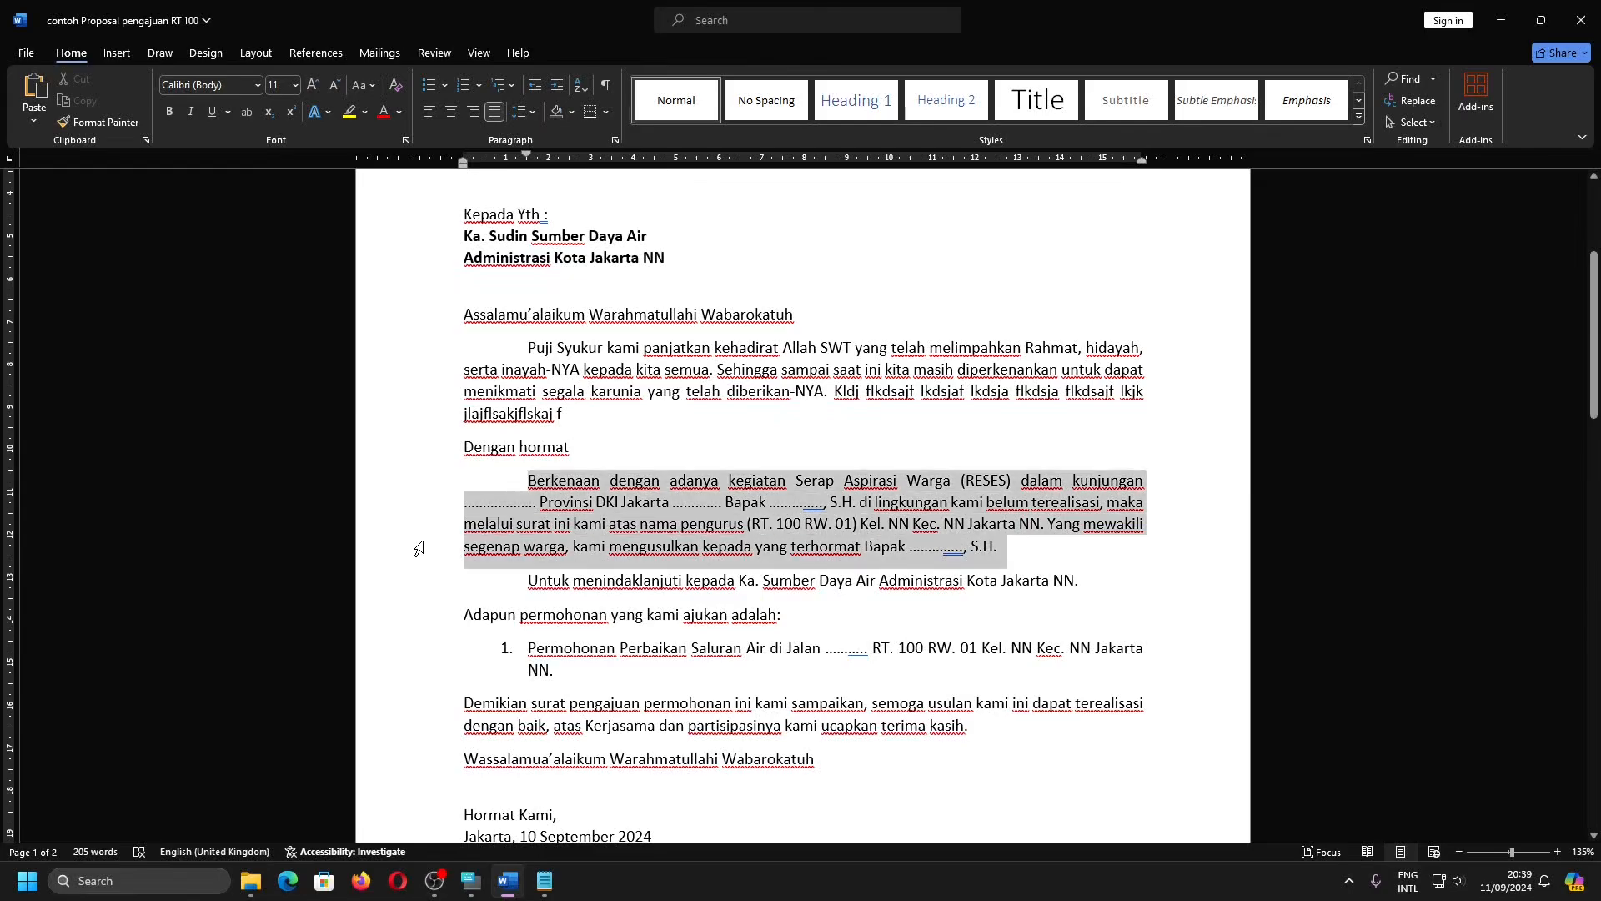
left_click(1024, 575)
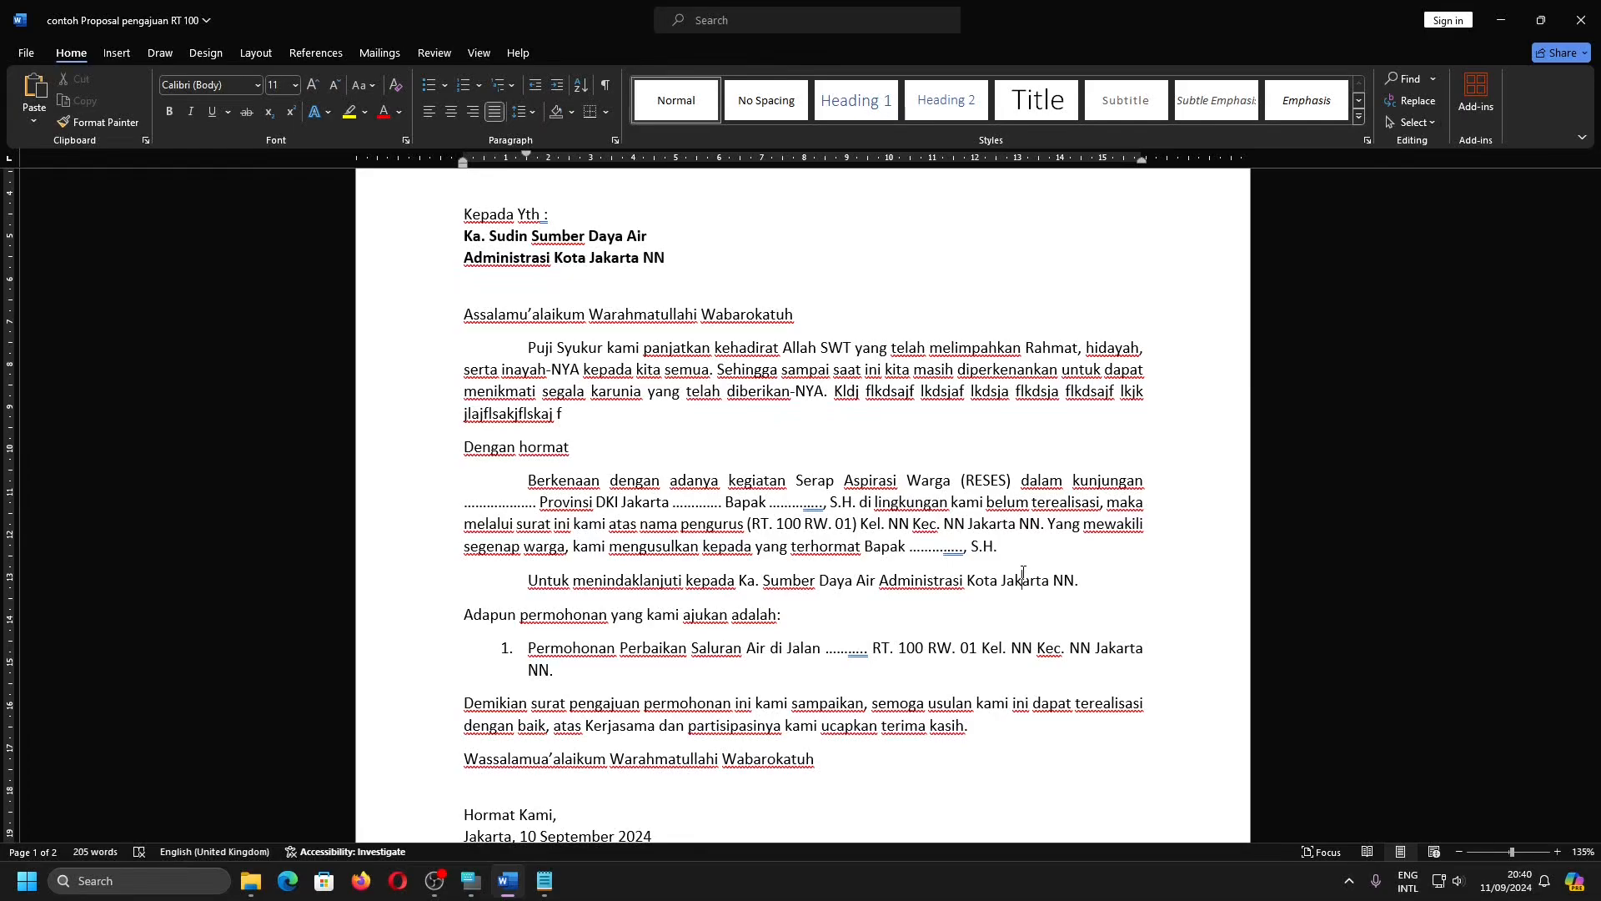
Try centre alignment on the signature block from "Hormat Kami" to "NN" and settle on right alignment.
scroll(1024, 572, "down", 6)
scroll(1024, 572, "down", 2)
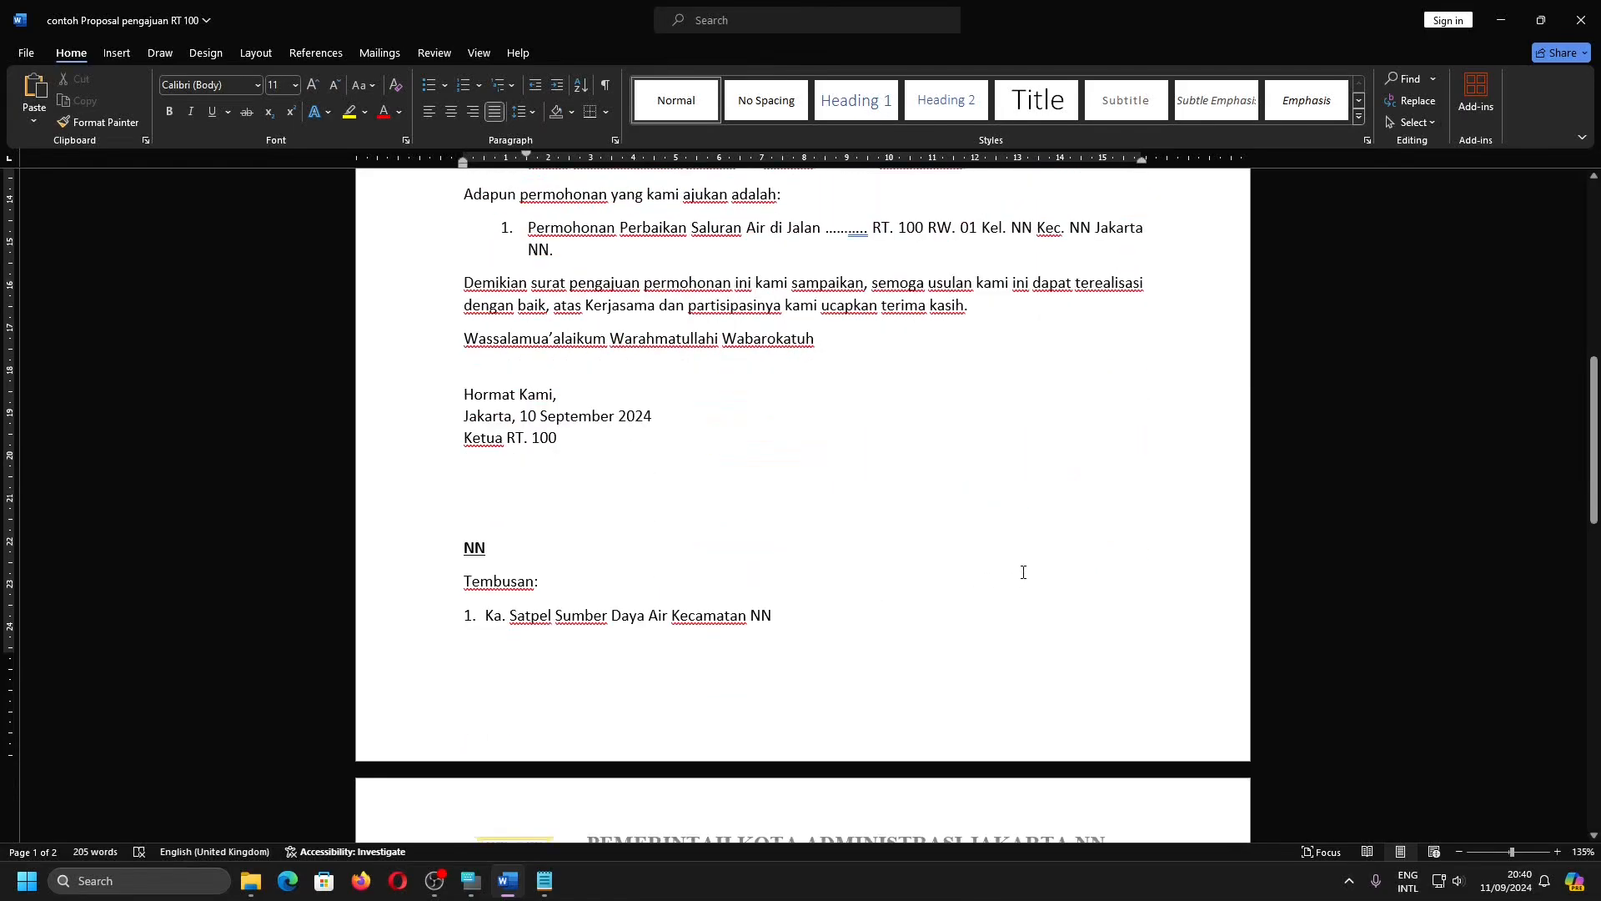
left_click(527, 448)
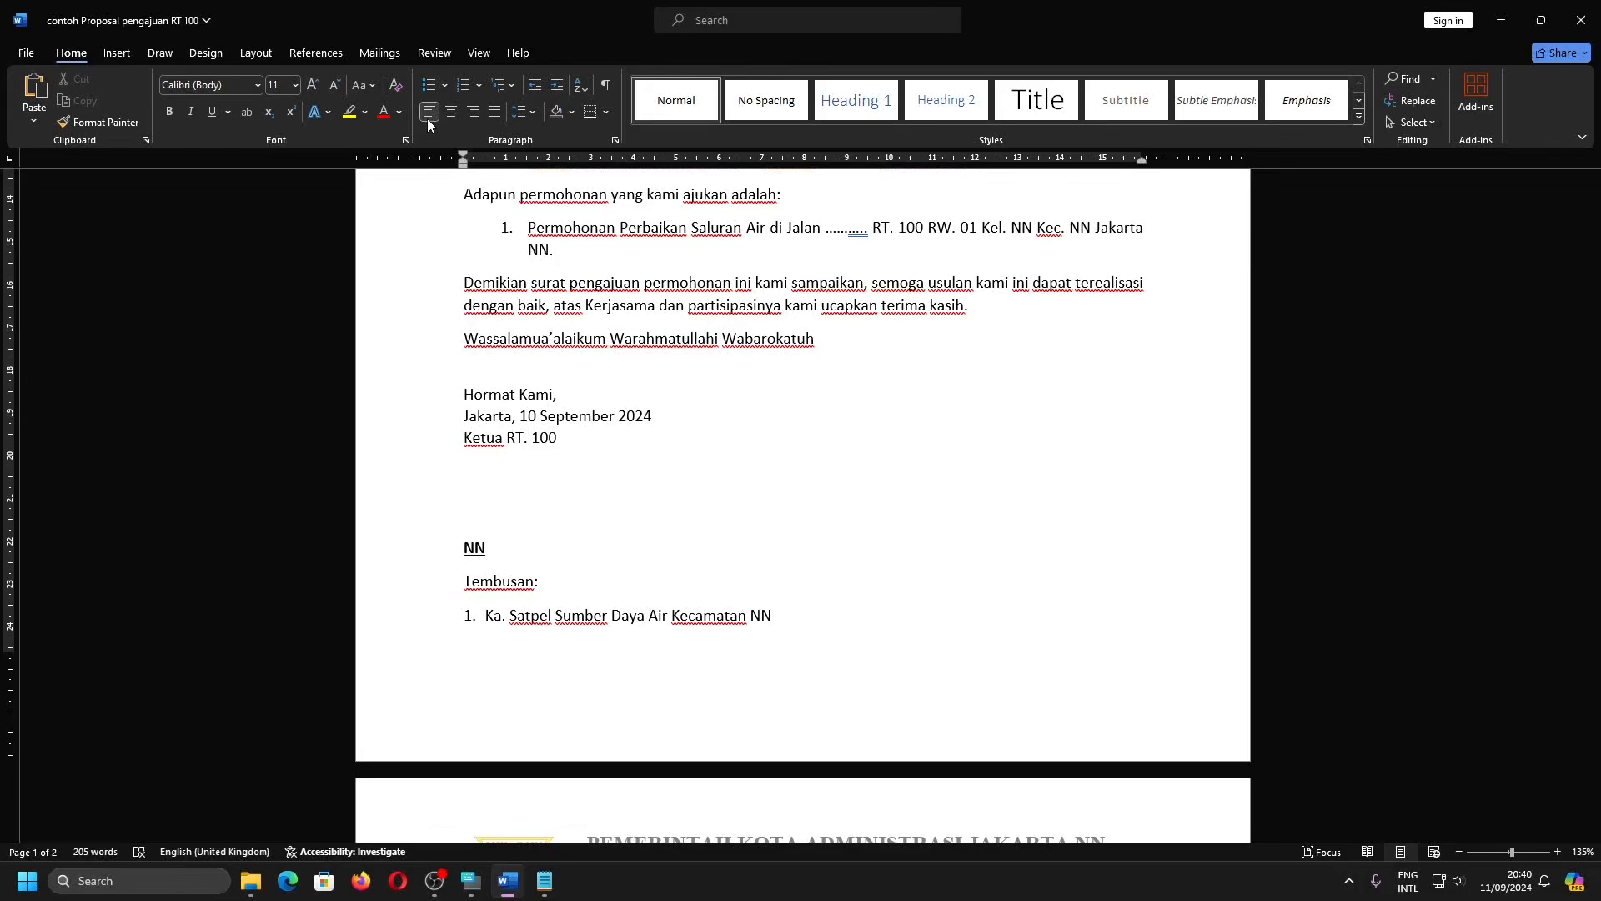
left_click(452, 113)
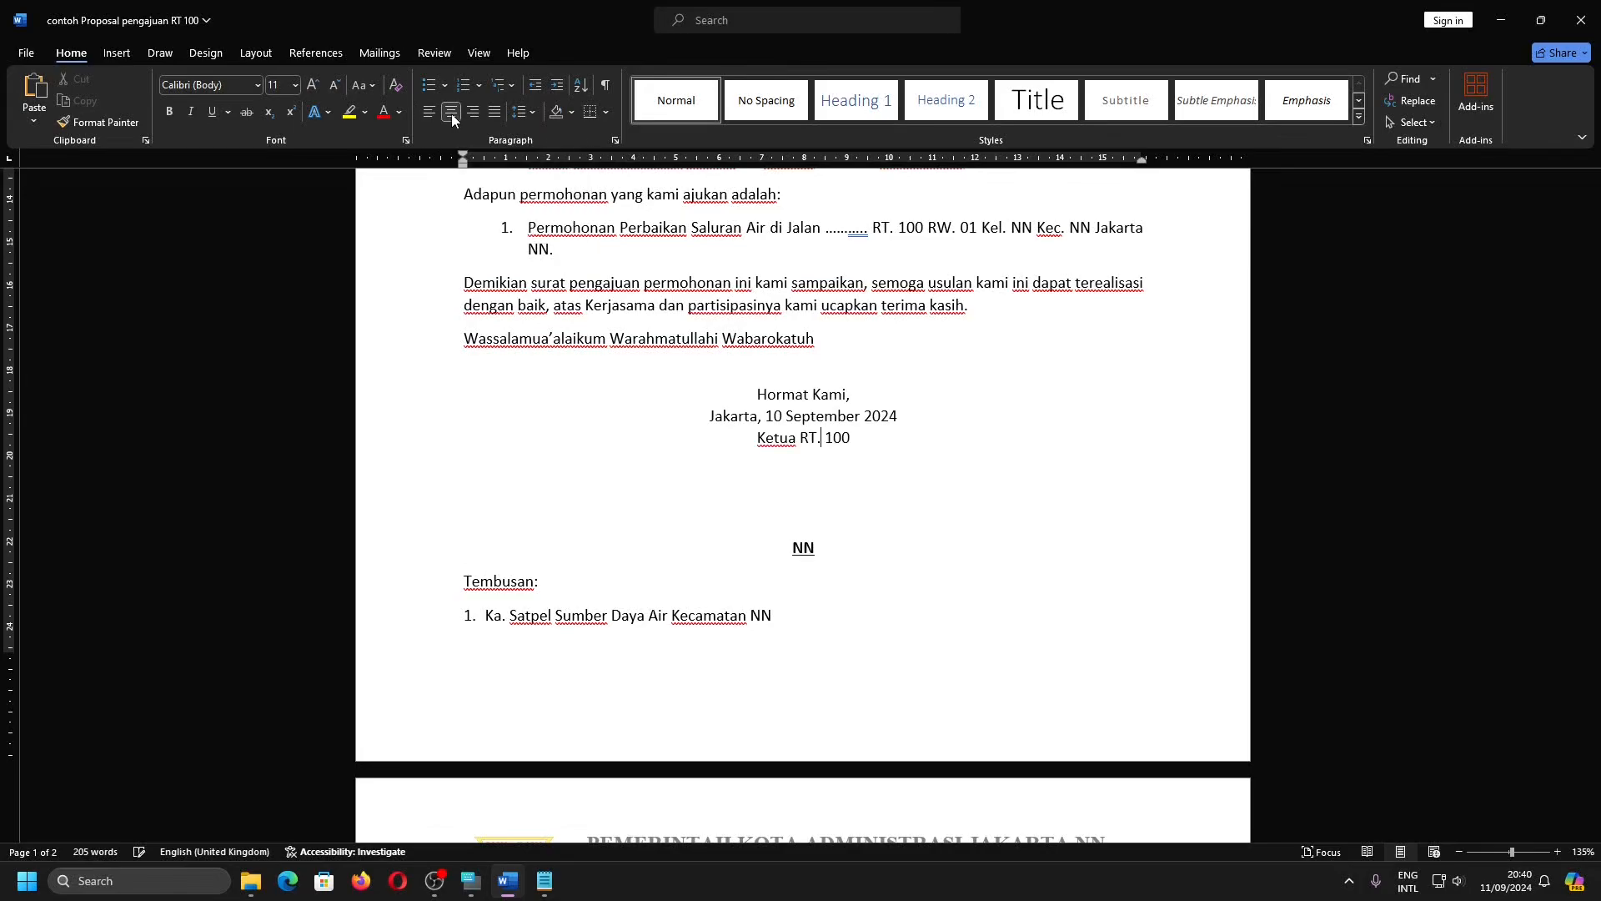
left_click(474, 113)
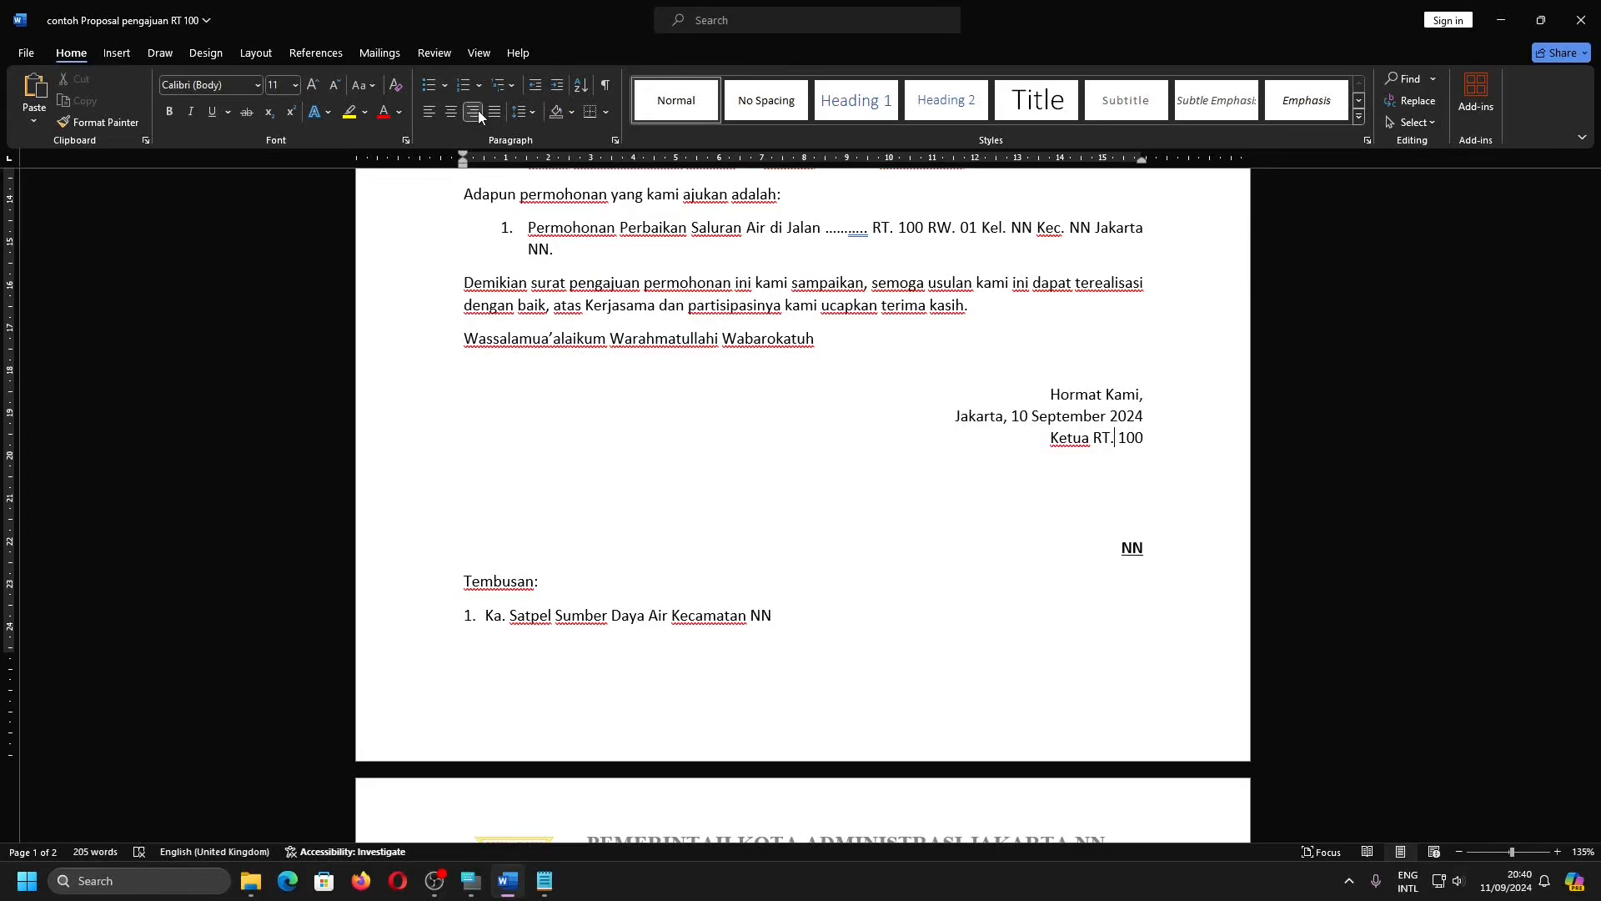
Open the page header for editing and left-align the three letterhead lines beside the logo.
scroll(804, 492, "up", 8)
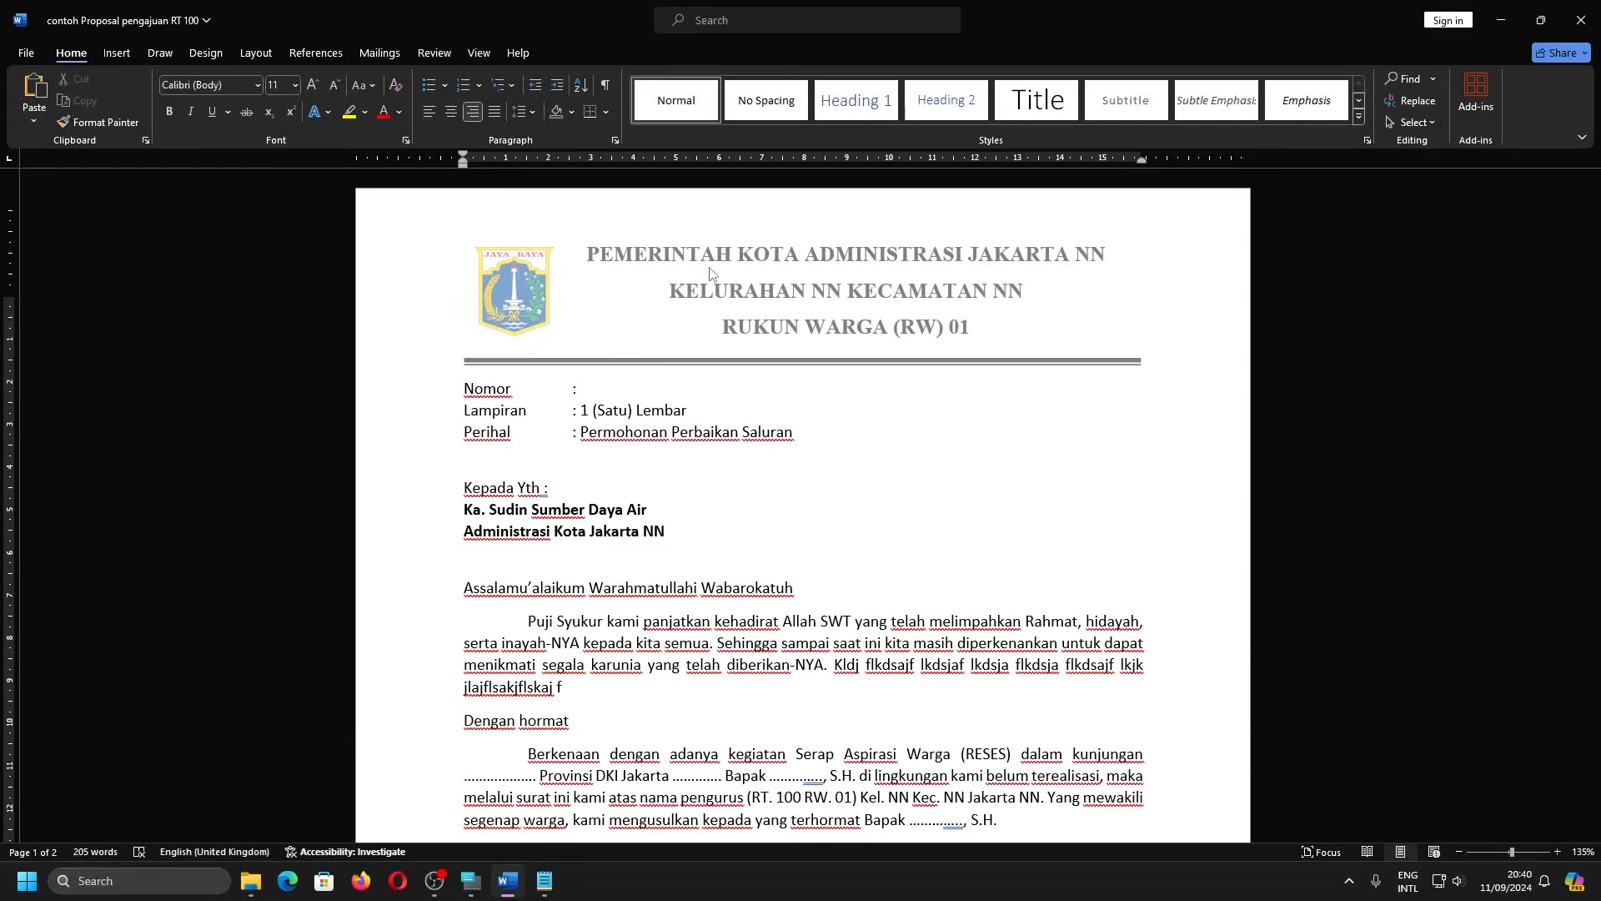
double_click(709, 269)
left_click(71, 55)
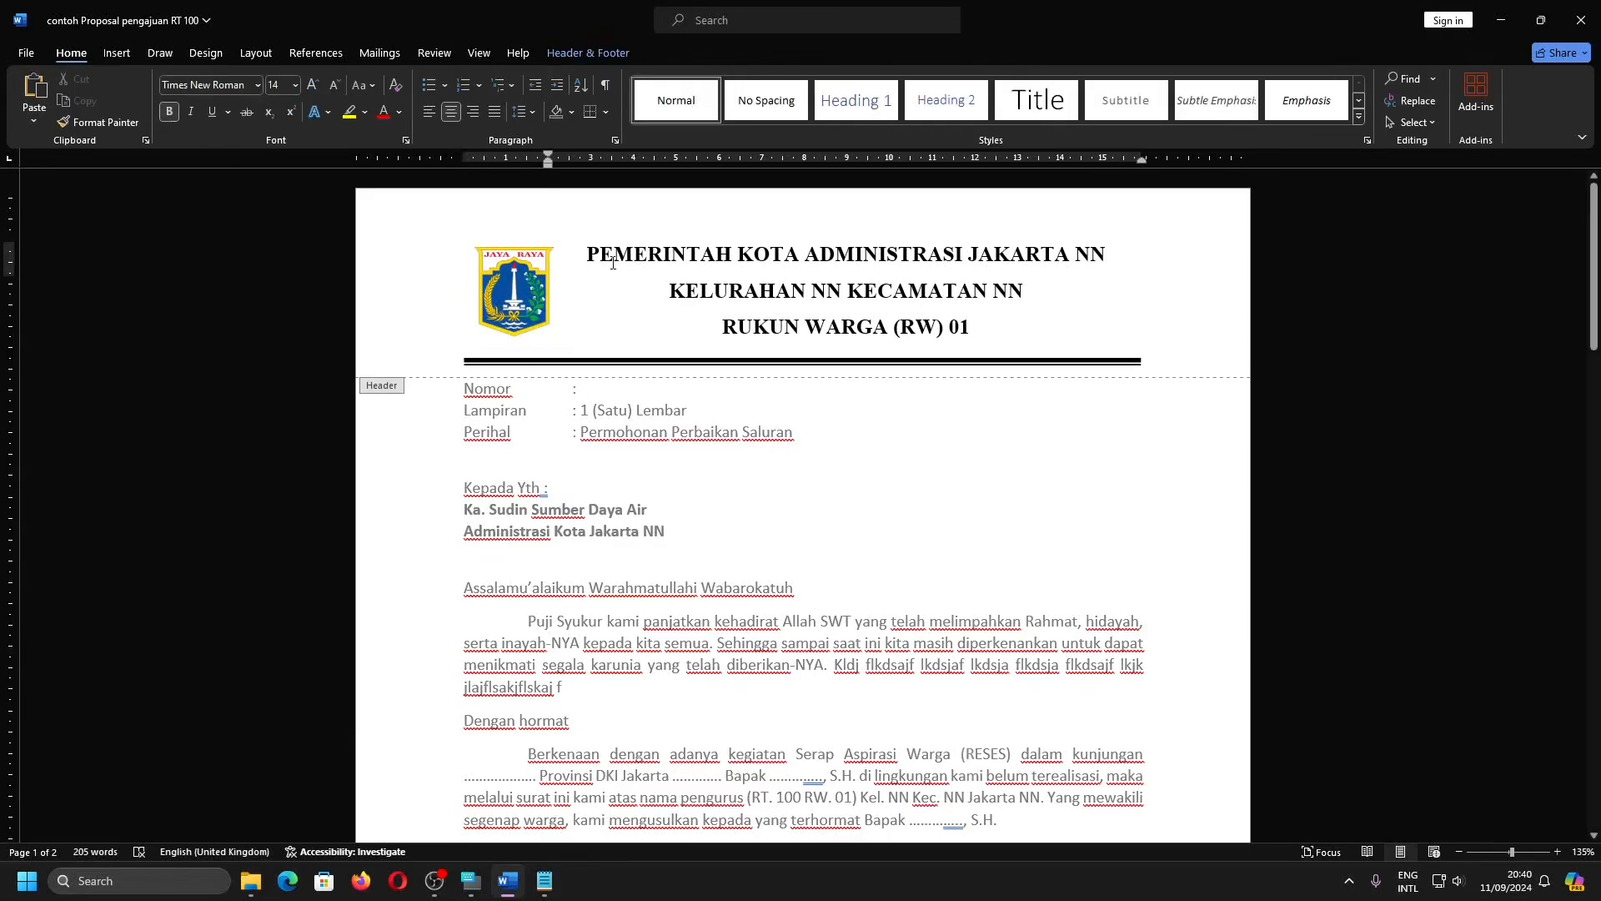
left_click_drag(586, 252, 975, 327)
left_click(429, 113)
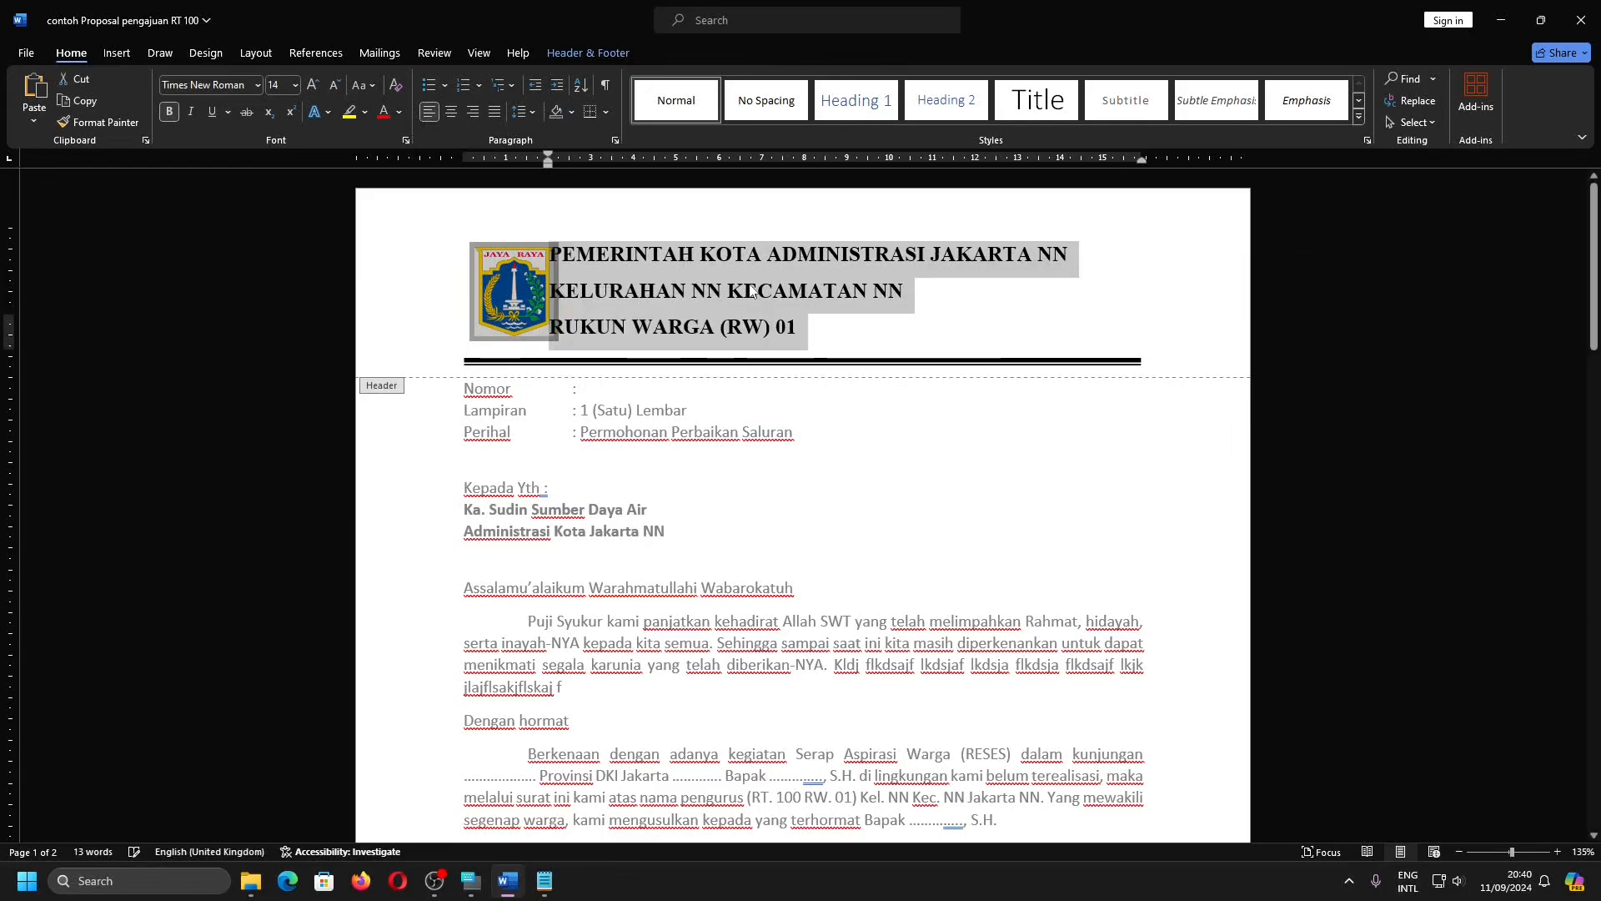
left_click(698, 264)
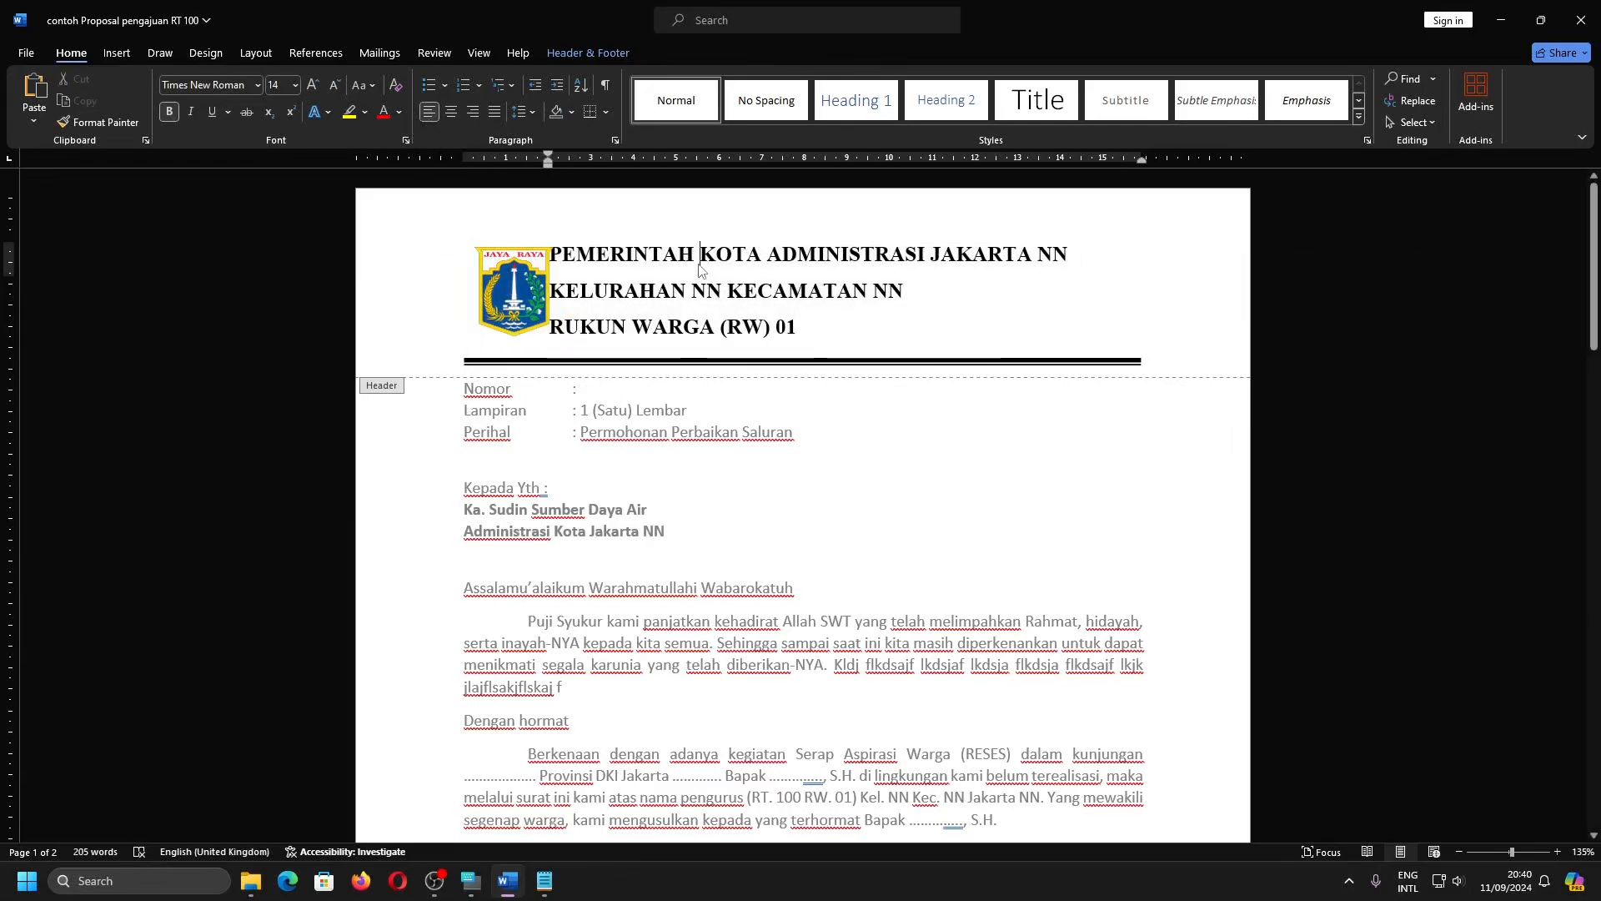
Reselect the three letterhead lines and try centre, right and justified alignment, ending with left alignment.
left_click(546, 252)
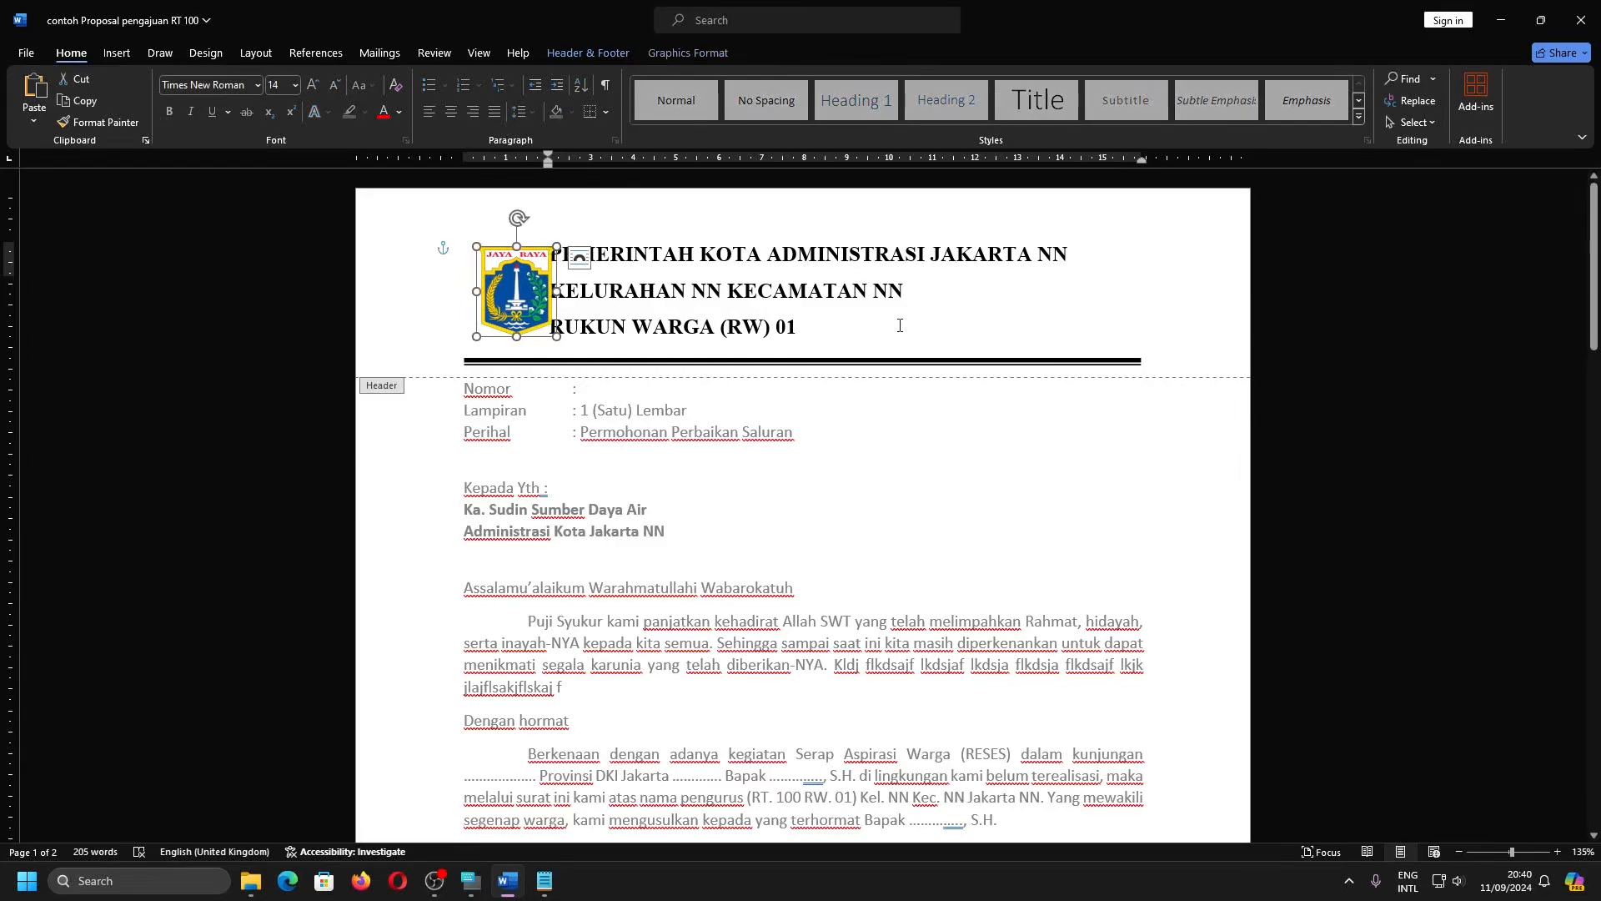
left_click_drag(843, 327, 547, 255)
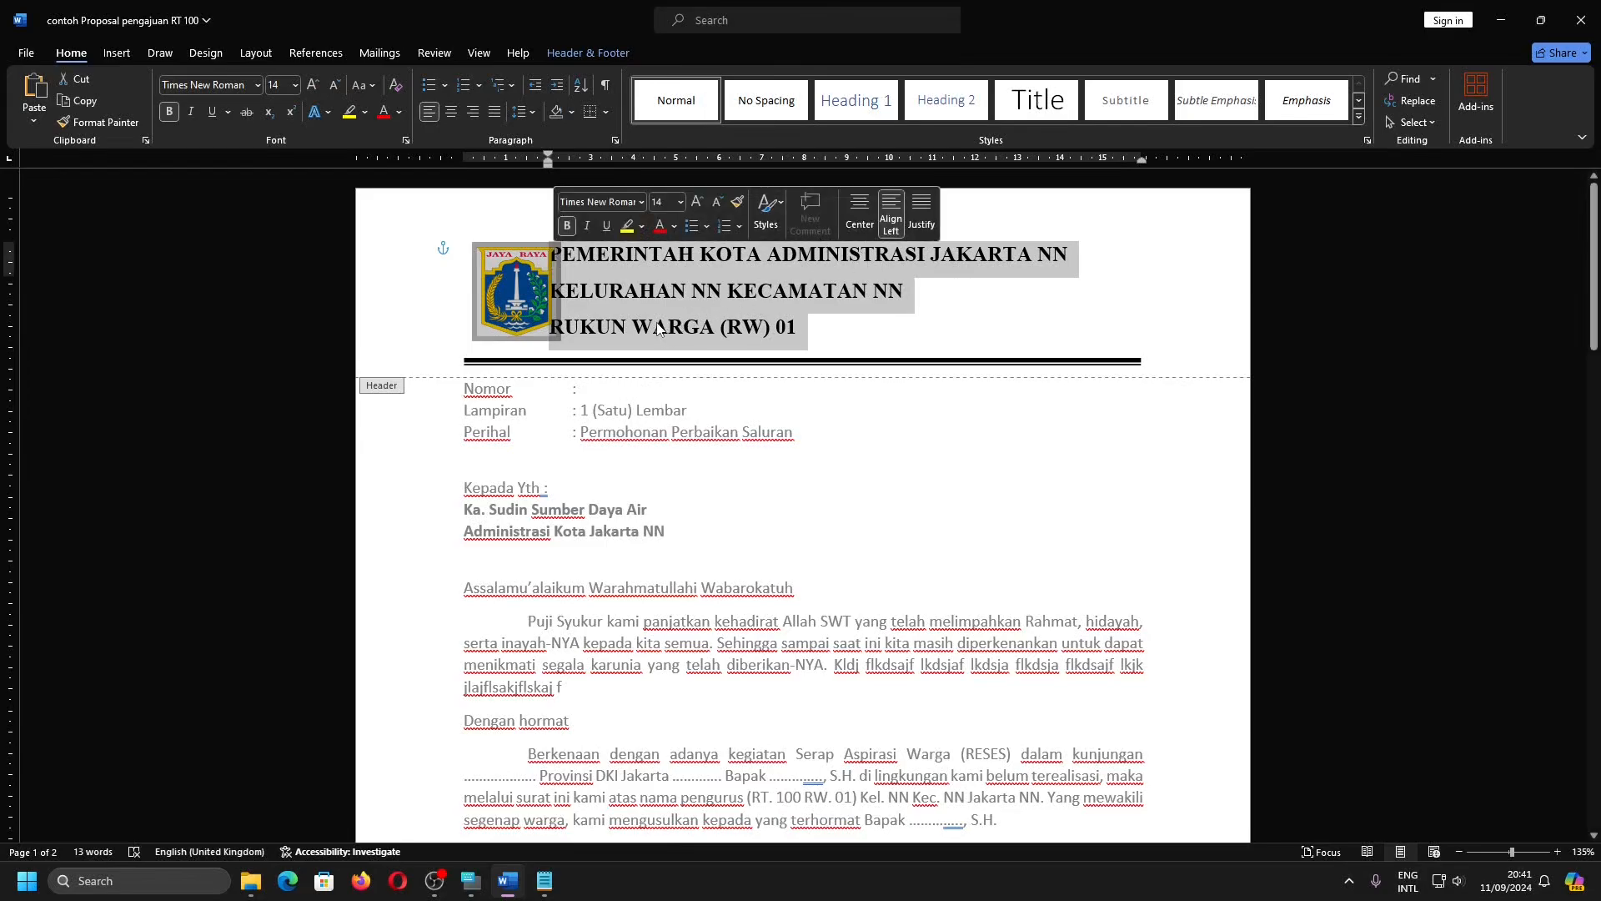
left_click(449, 111)
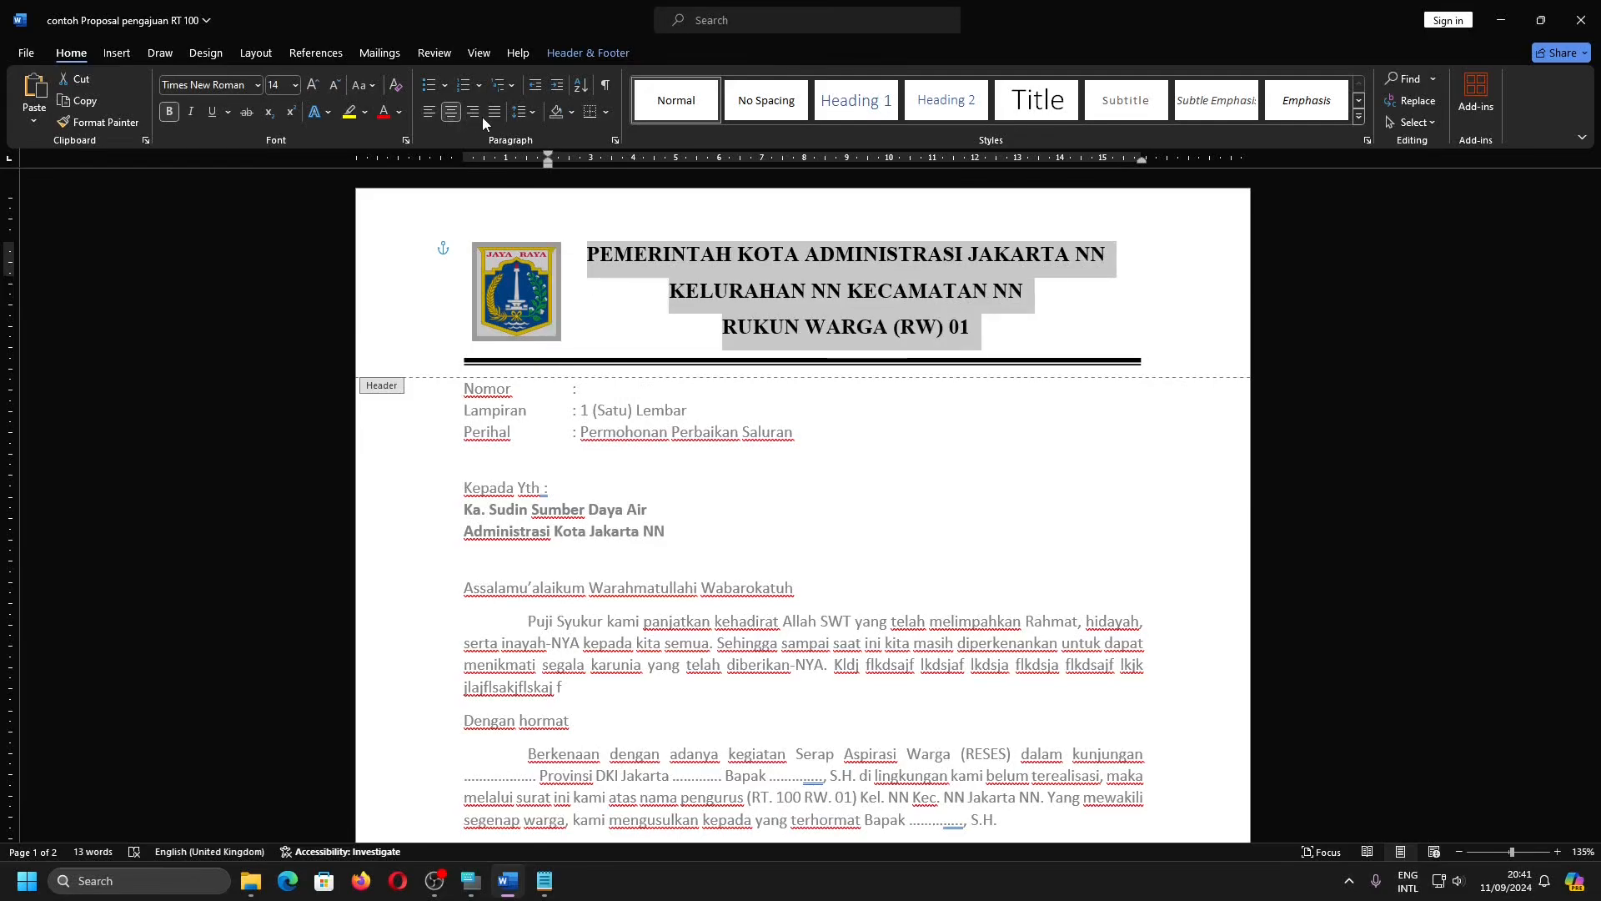
left_click(476, 113)
left_click(497, 114)
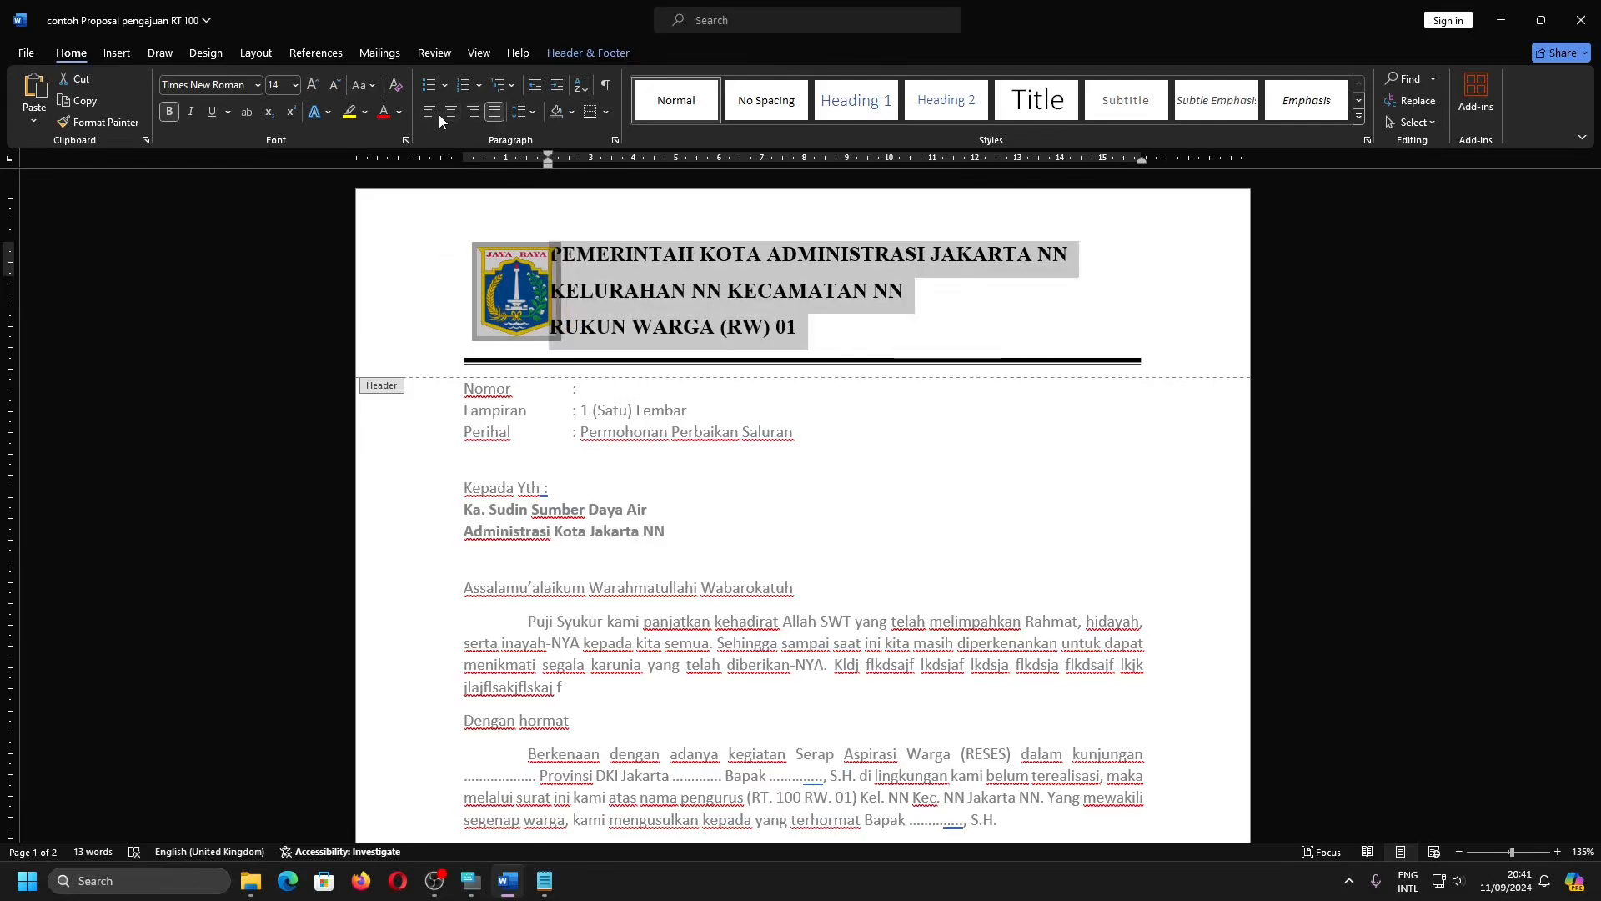
left_click(437, 113)
Leave header editing and try centre and left alignment on the signature block, ending with right alignment.
scroll(740, 380, "down", 10)
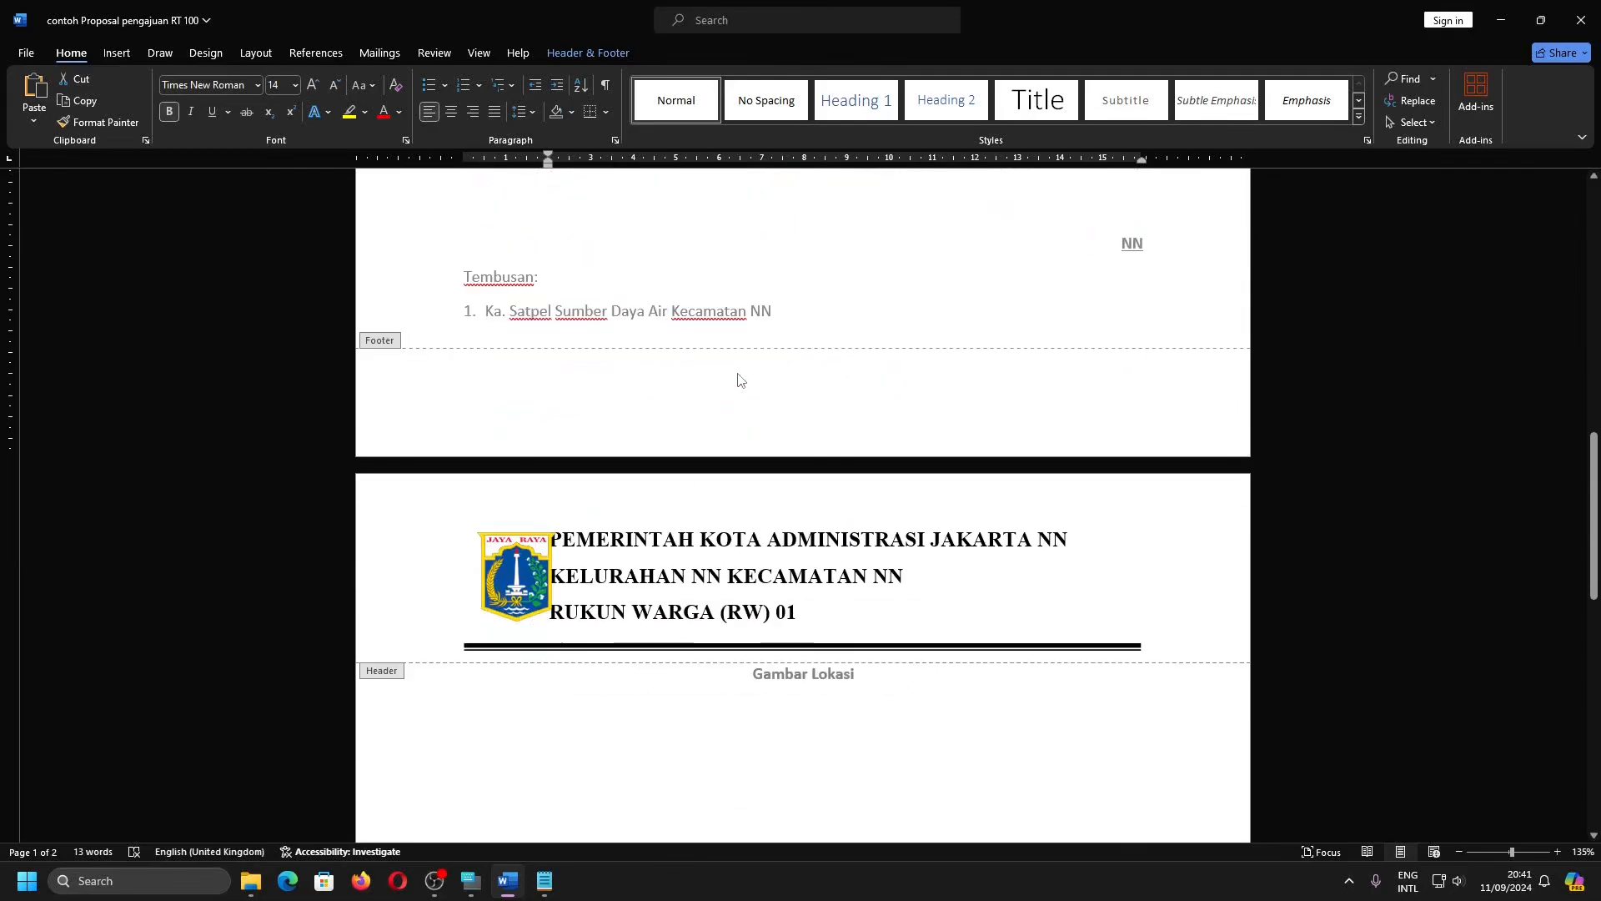
scroll(740, 380, "up", 3)
double_click(1067, 460)
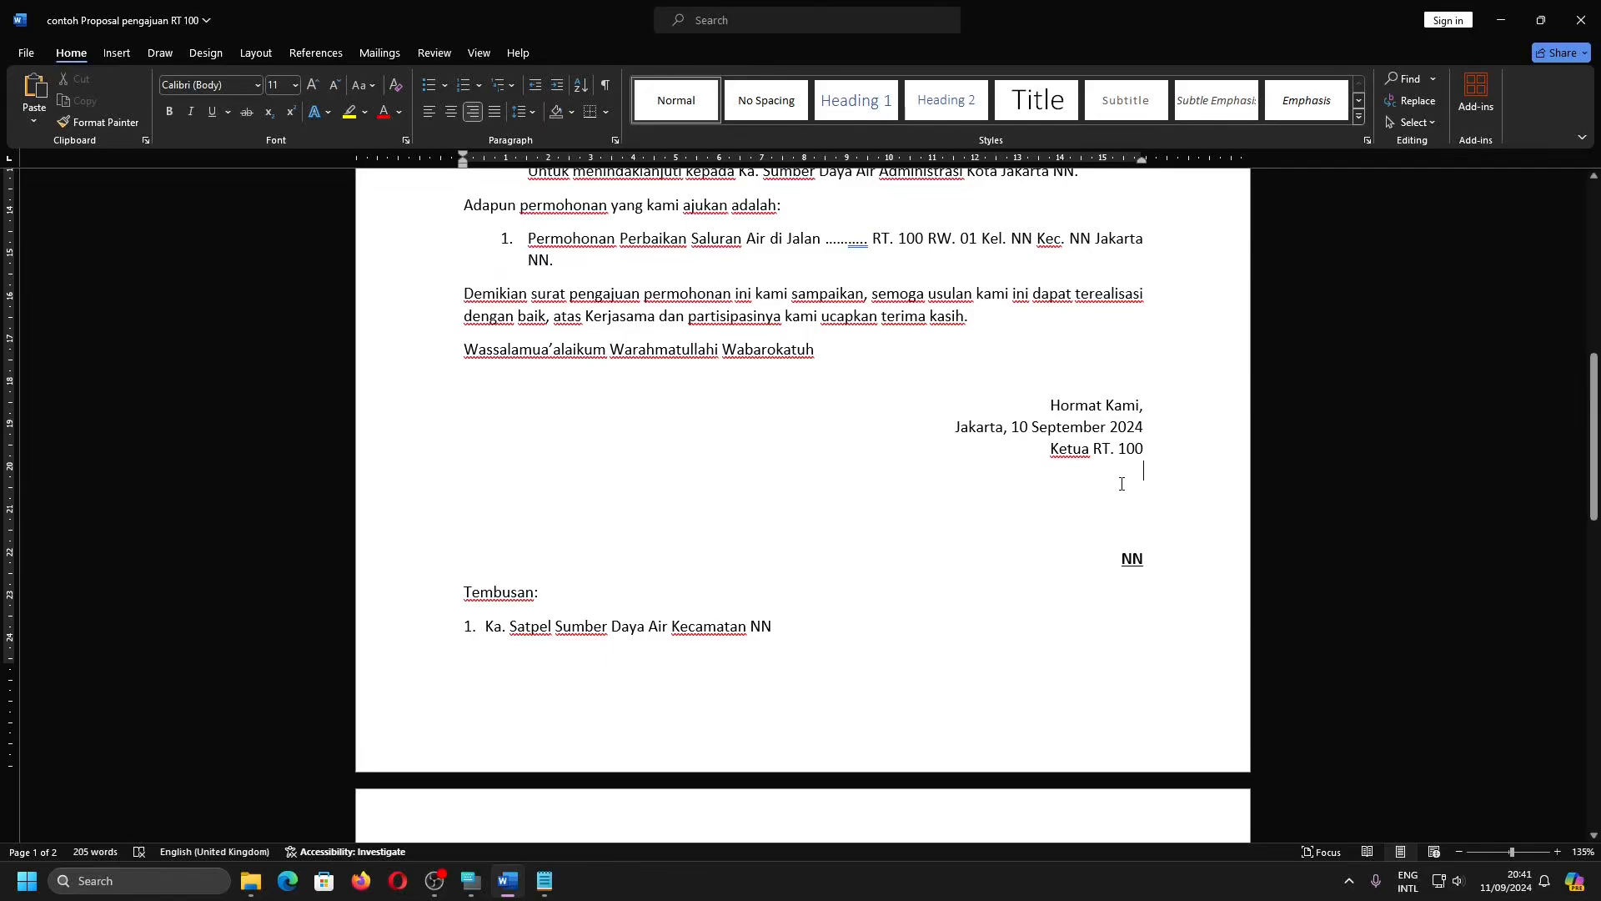
left_click(446, 109)
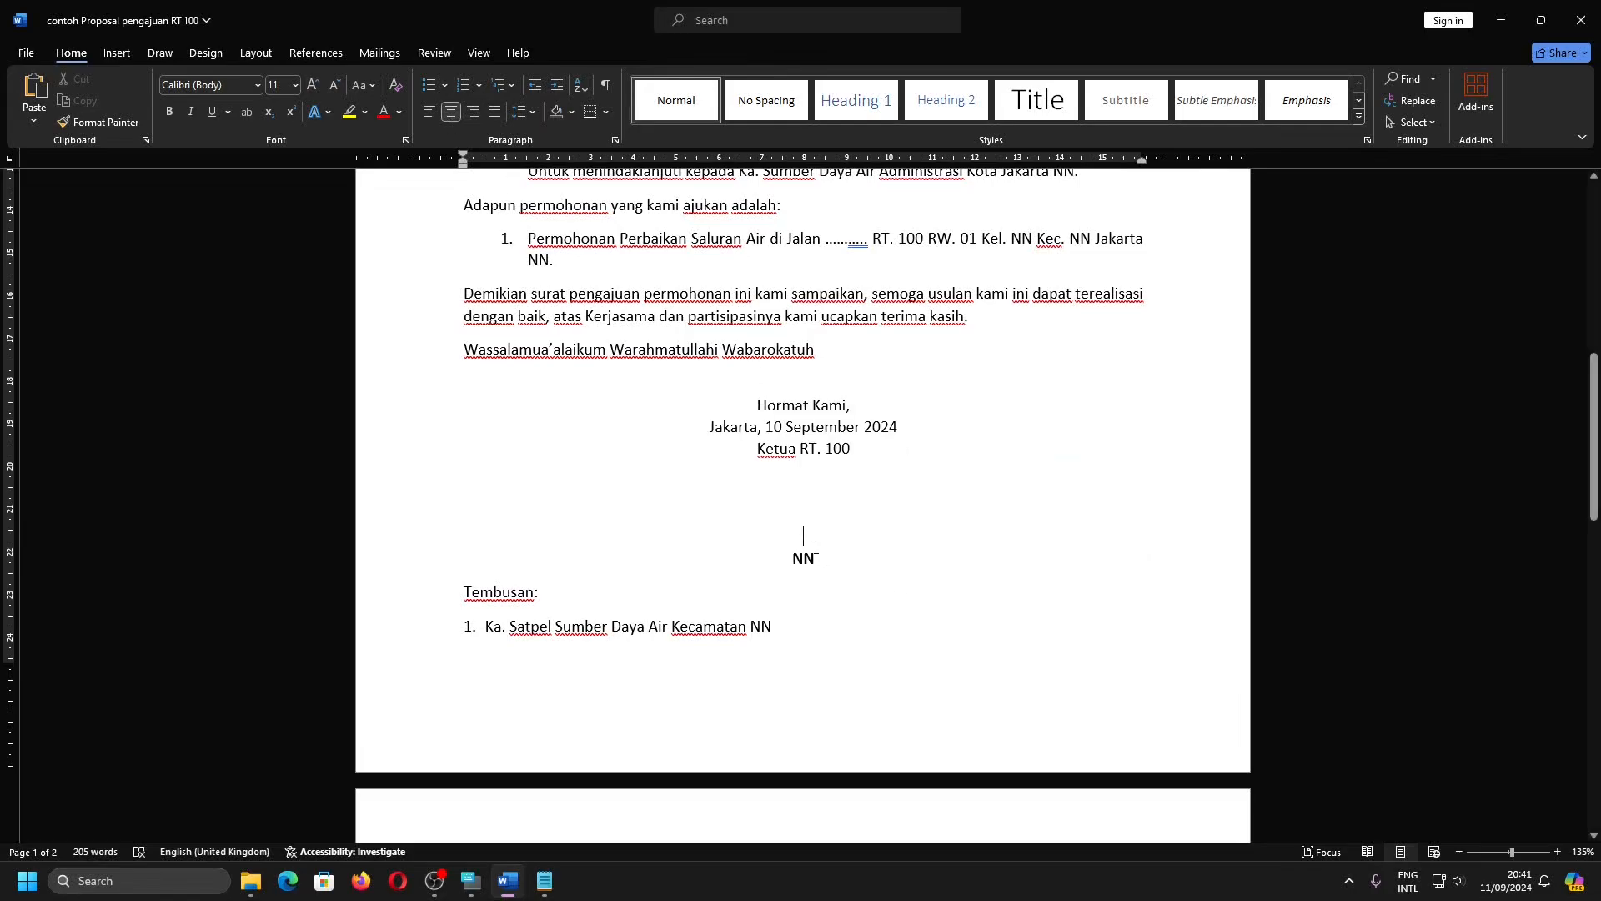
left_click(428, 113)
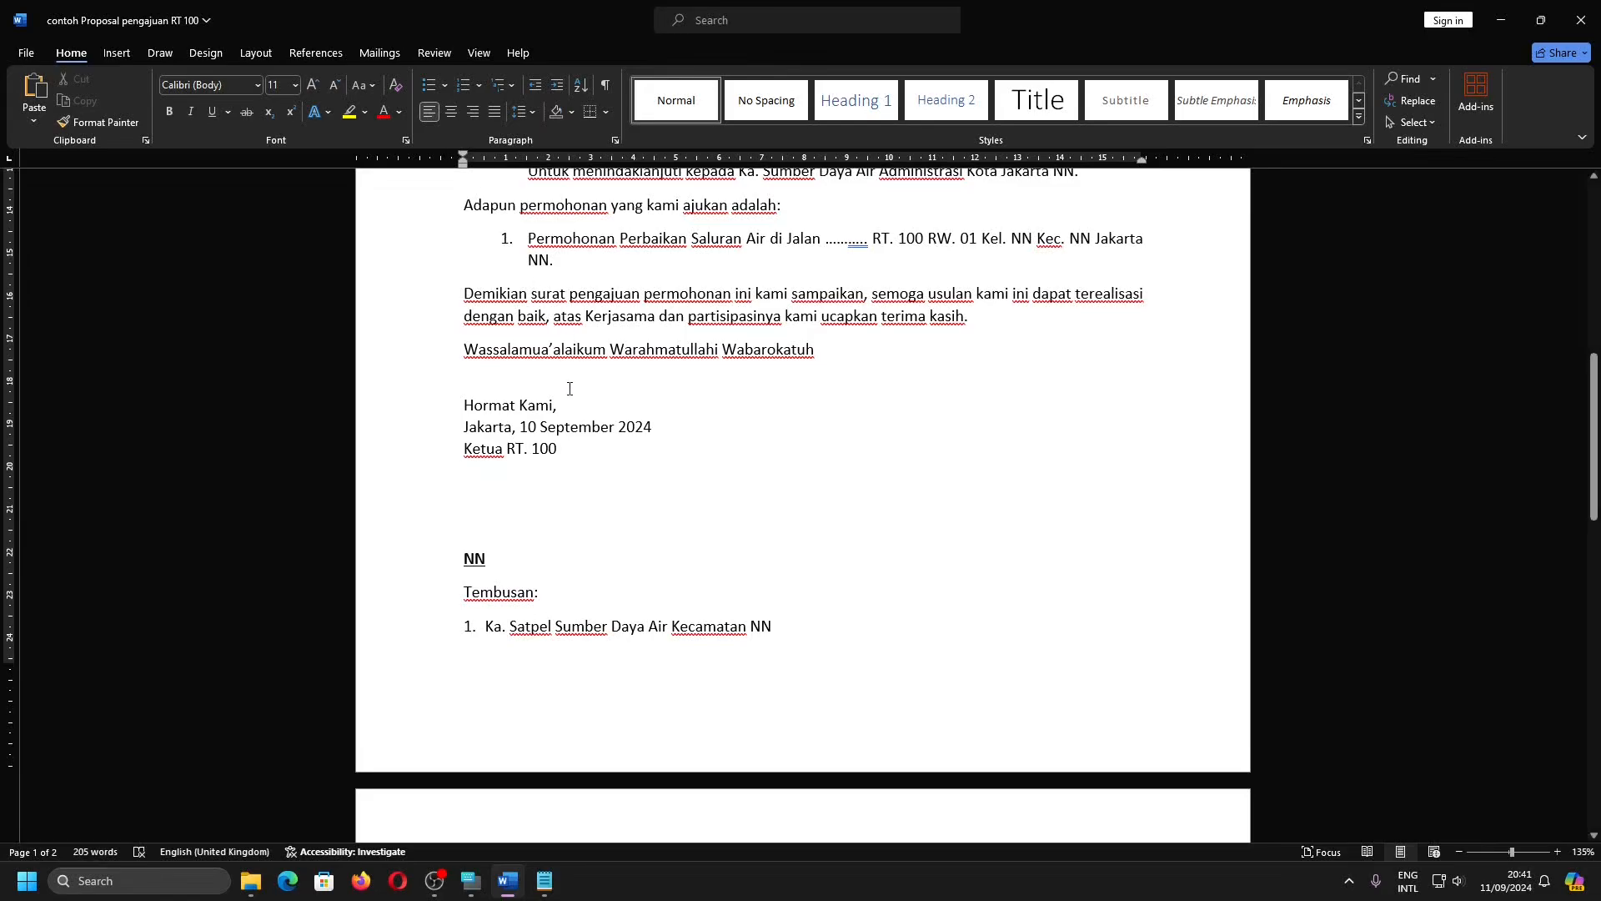
left_click(472, 112)
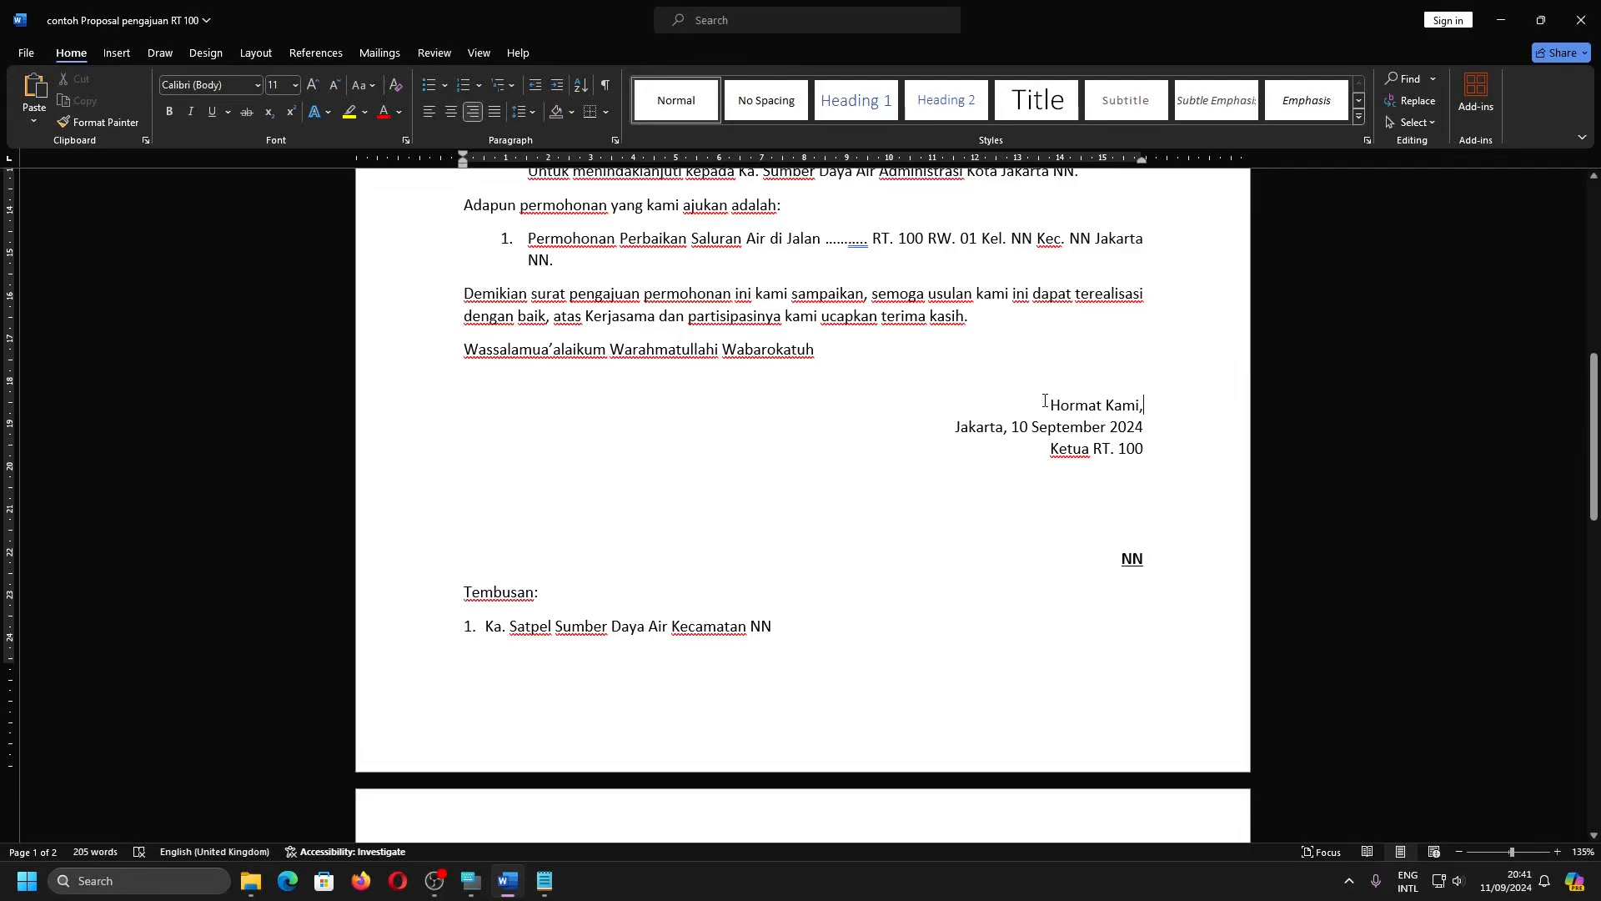
mouse_move(1044, 401)
left_mouse_down()
mouse_move(1052, 429)
mouse_move(1179, 518)
mouse_move(1185, 549)
left_mouse_up()
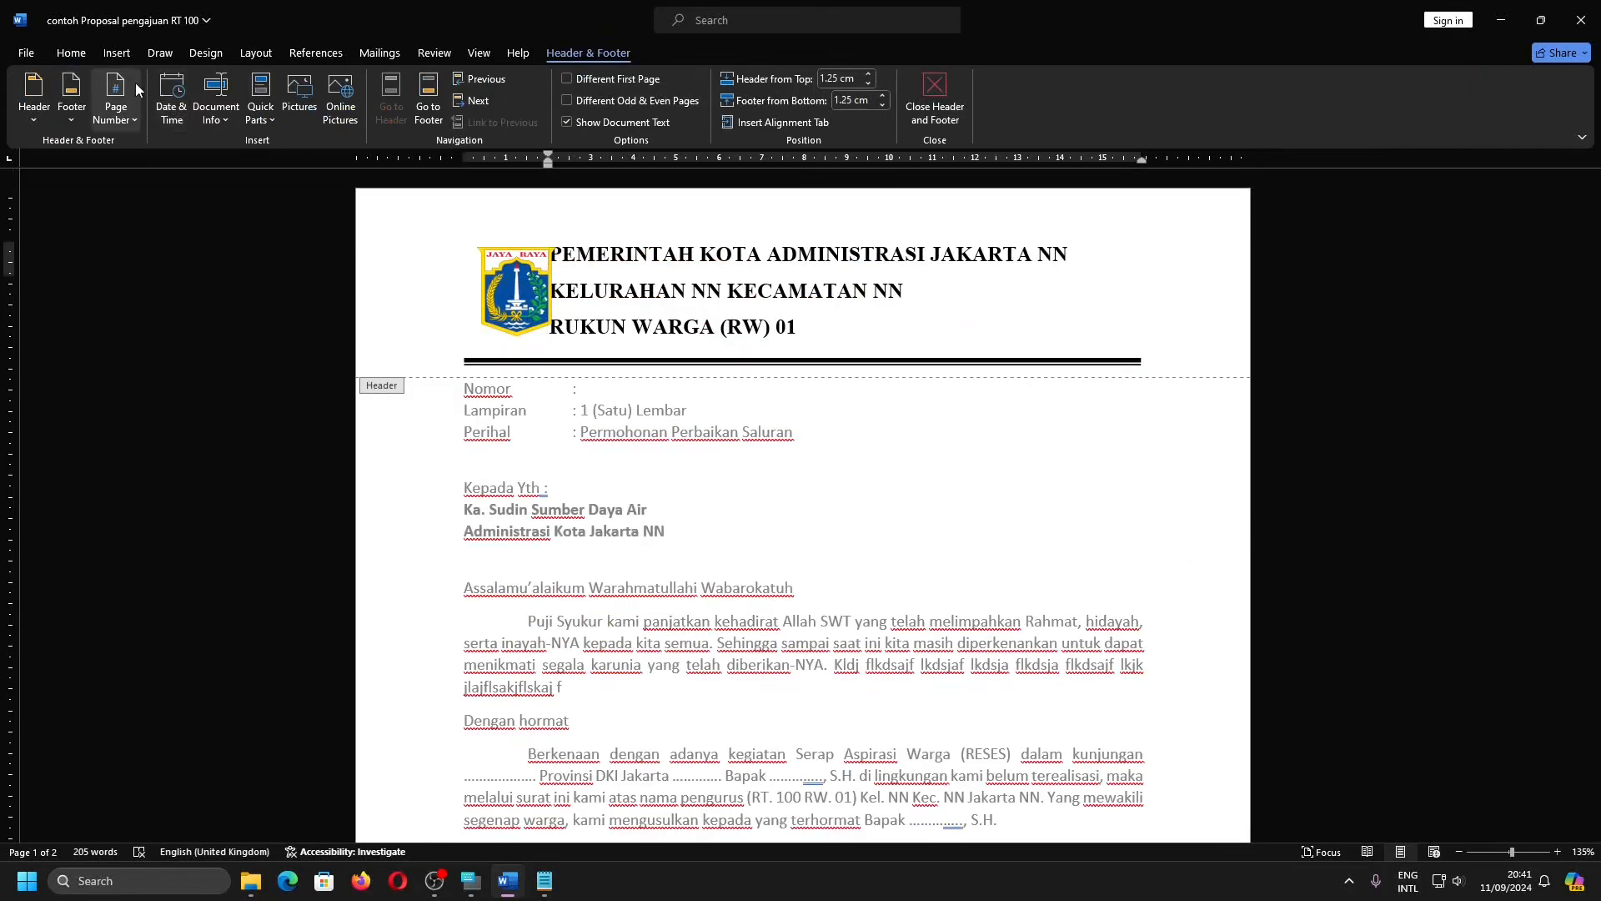
Centre each of the three letterhead lines in the page header individually and return to the letter body.
left_click(72, 53)
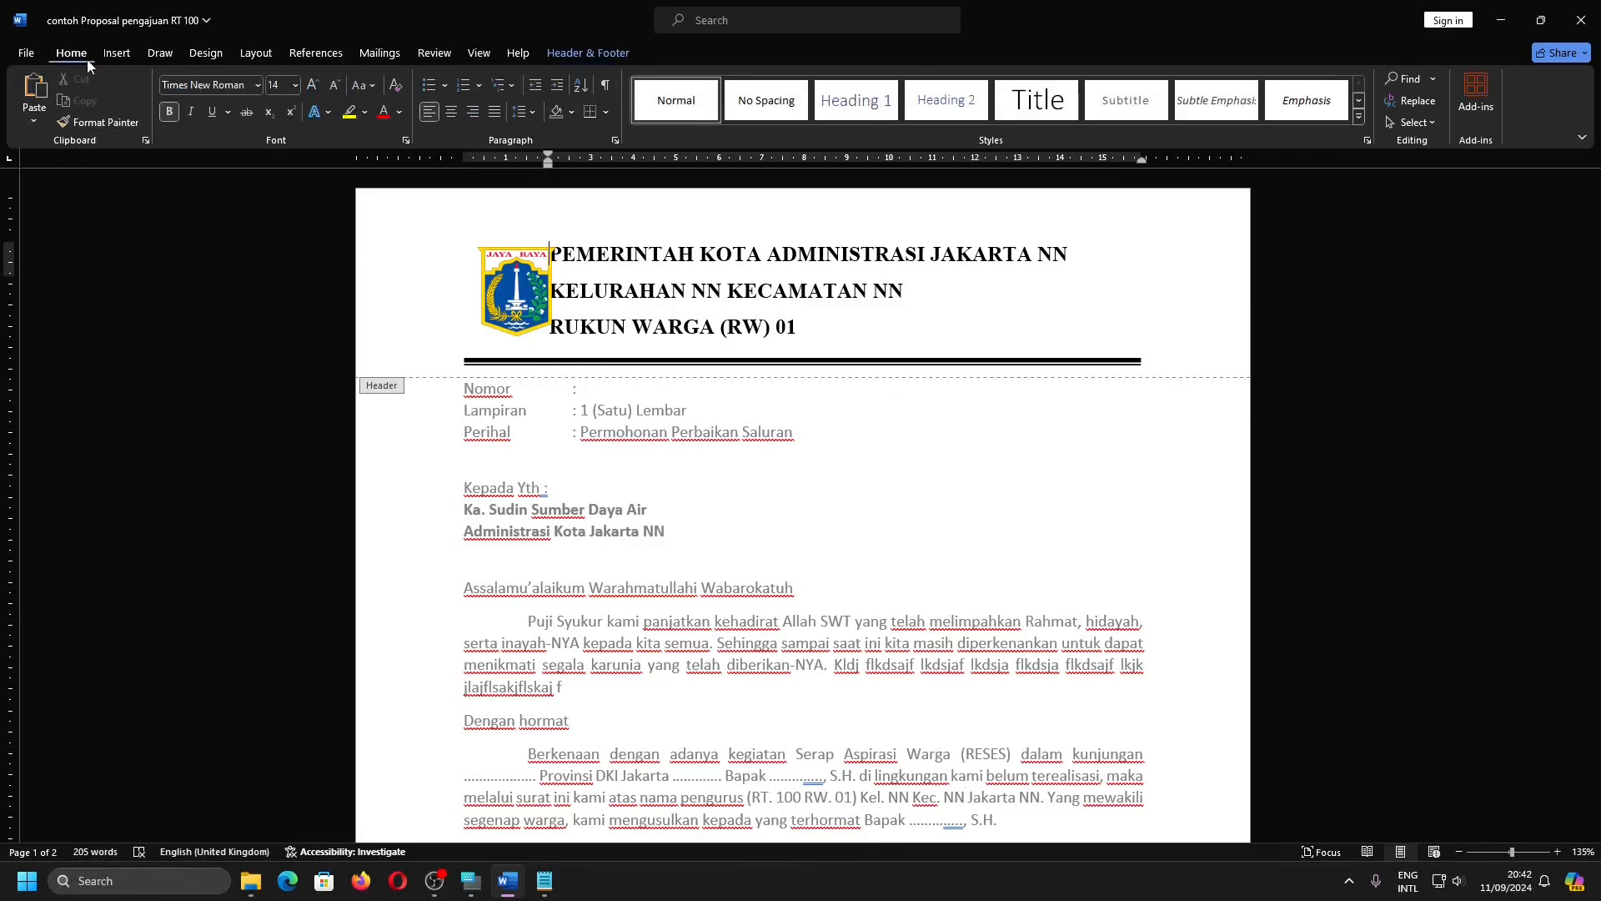
left_click(451, 111)
left_click(661, 296)
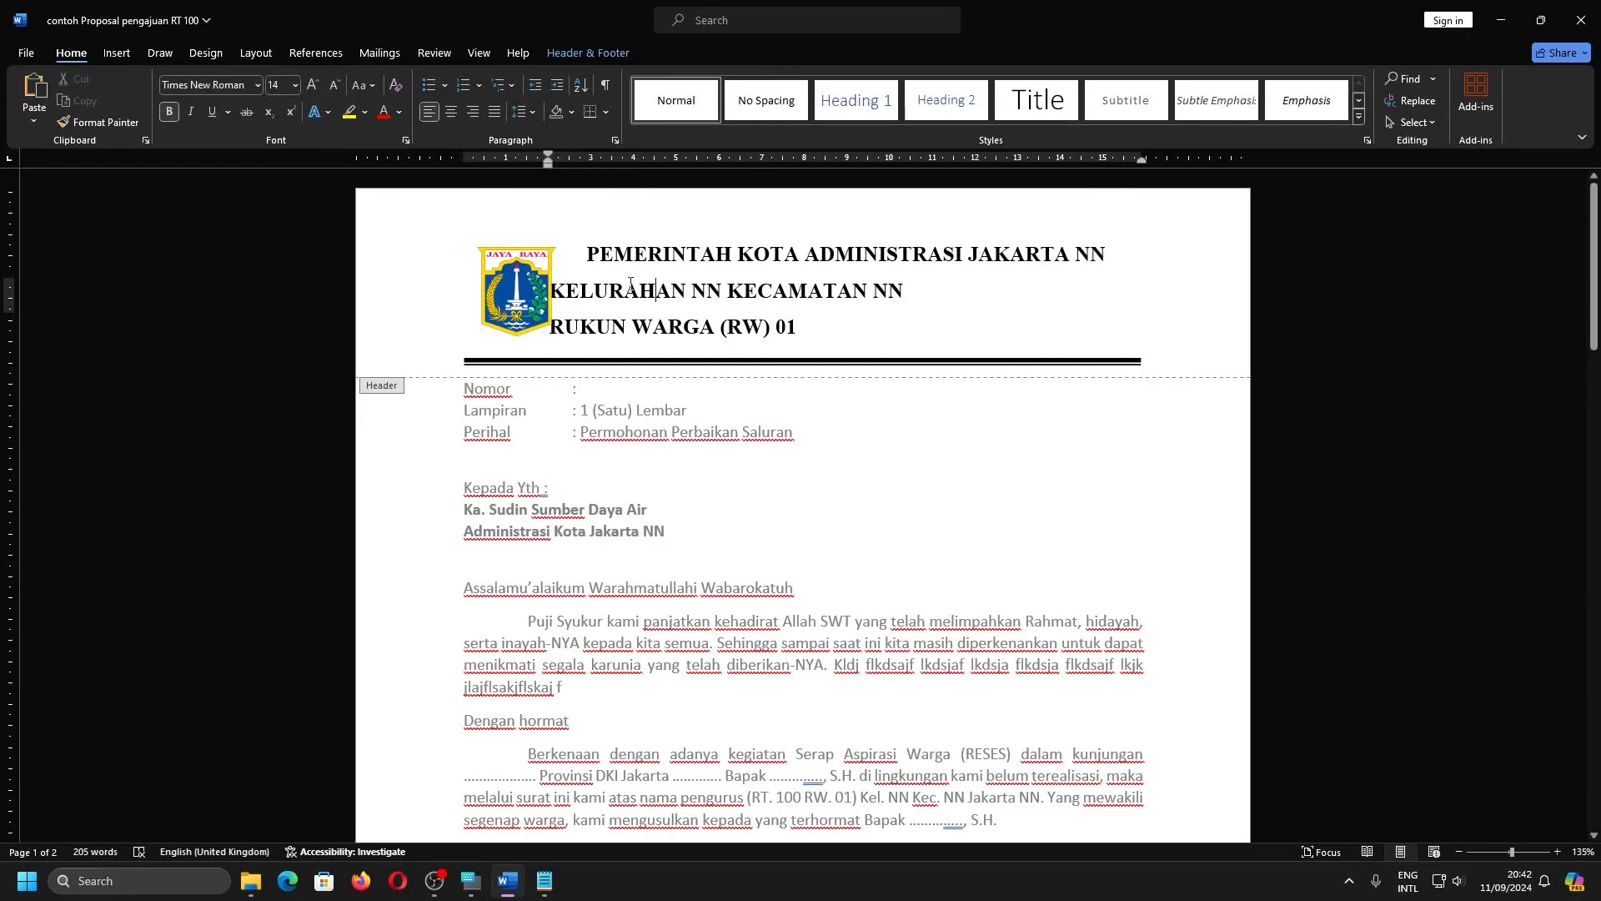
left_click(451, 111)
left_click(638, 326)
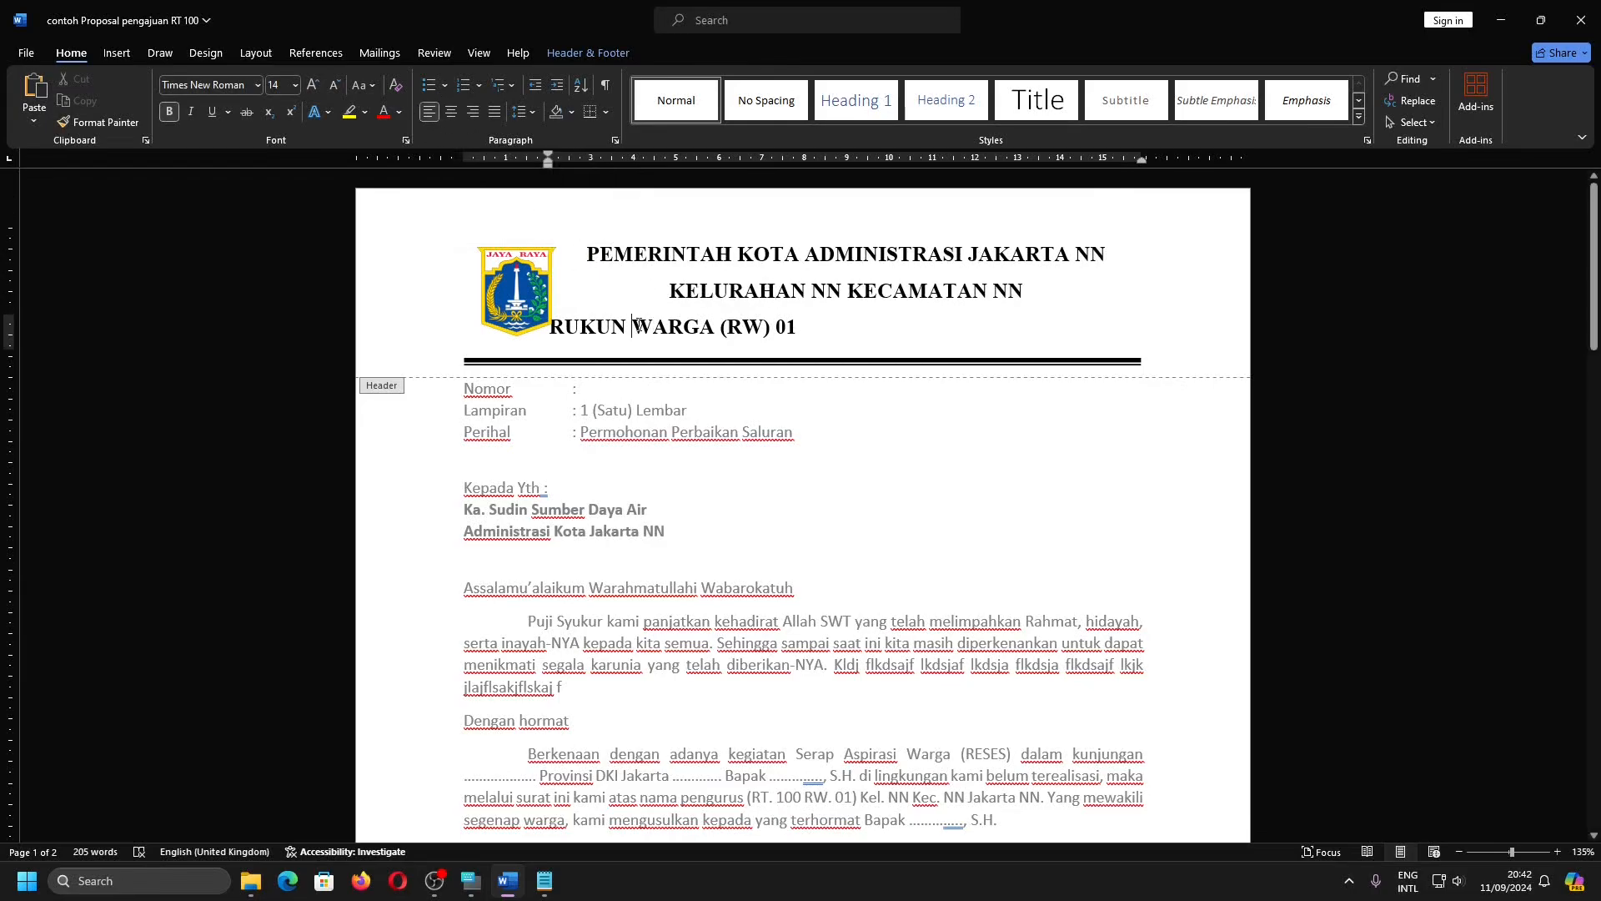
left_click(451, 111)
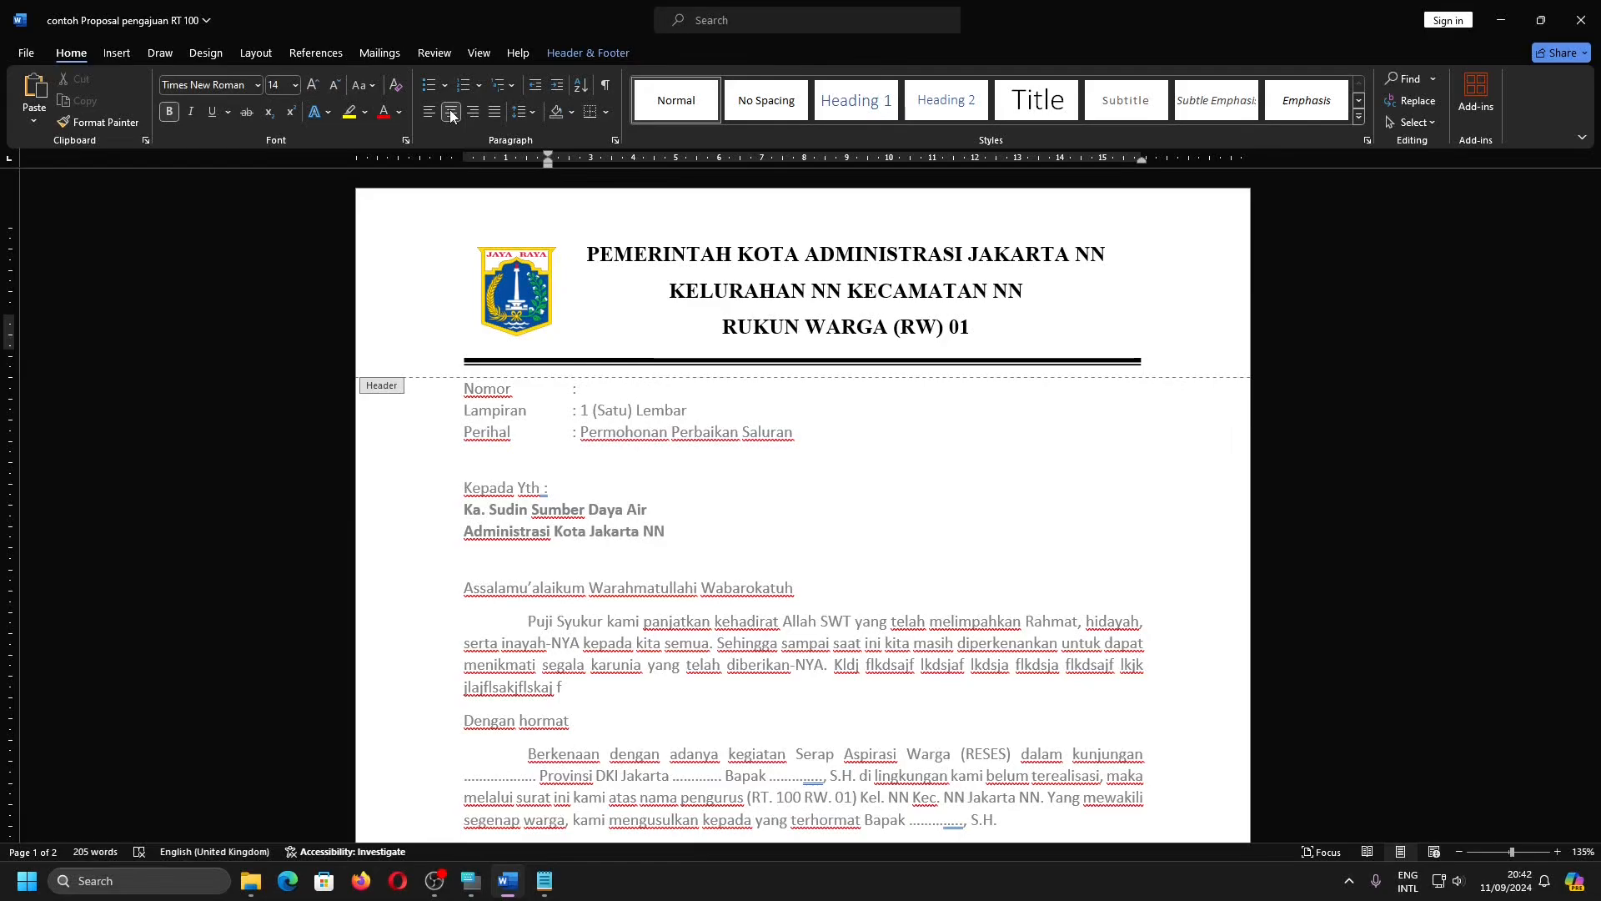
double_click(907, 600)
scroll(906, 600, "down", 7)
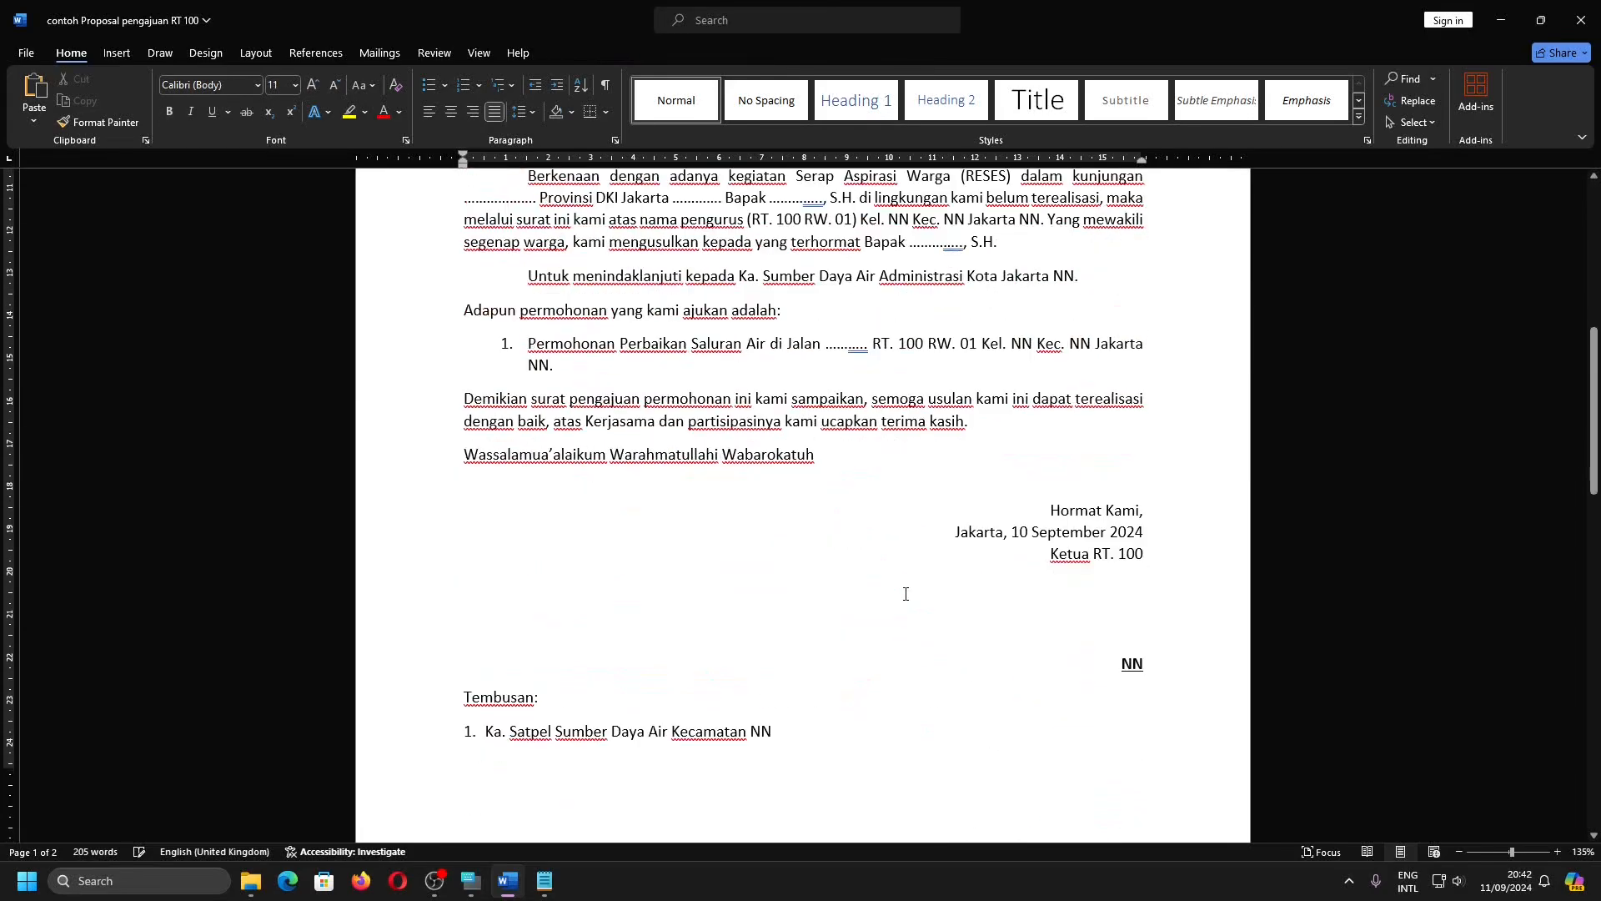
Select the signature block and the paragraph starting "Berkenaan dengan" in turn to compare their alignment against the right margin.
left_click_drag(409, 528, 417, 667)
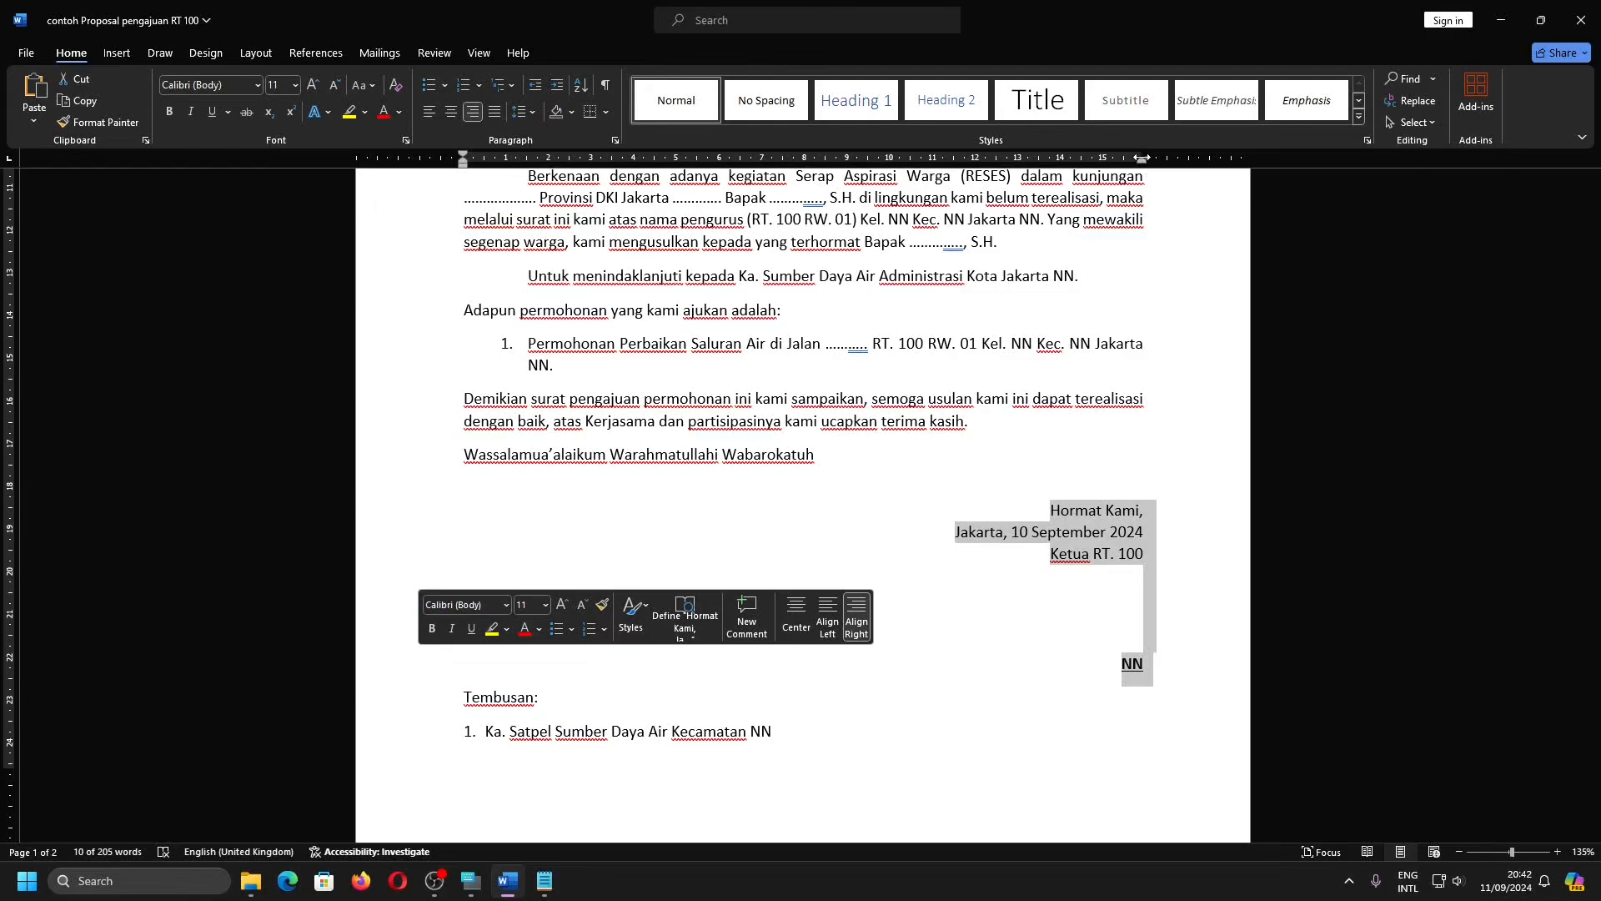
left_click_drag(1141, 158, 1141, 157)
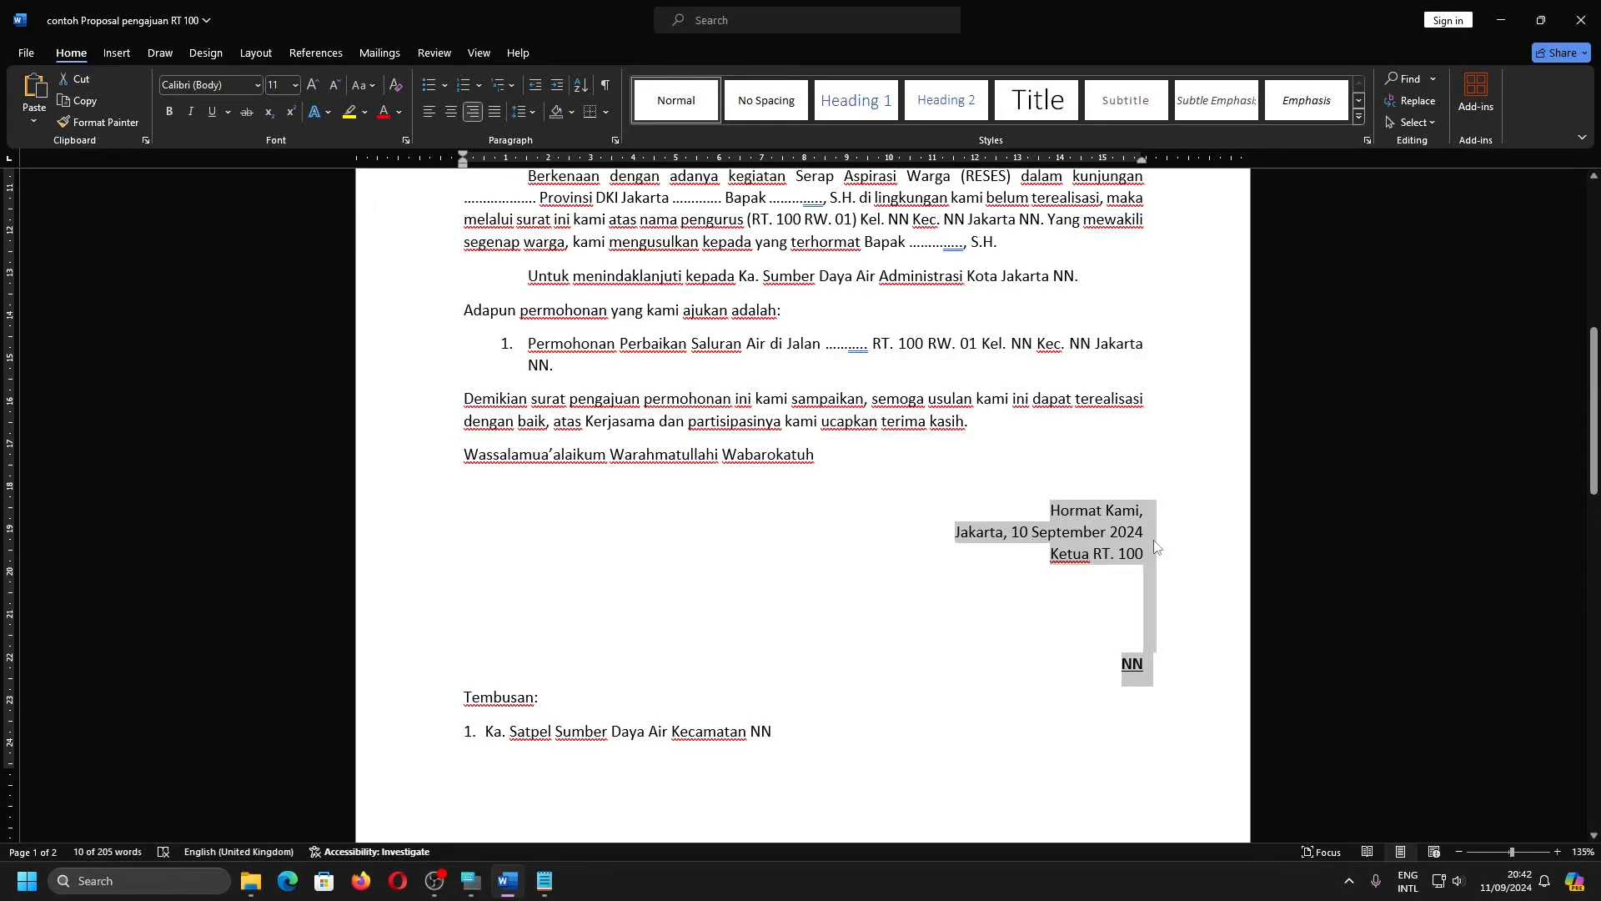
scroll(1156, 542, "up", 4)
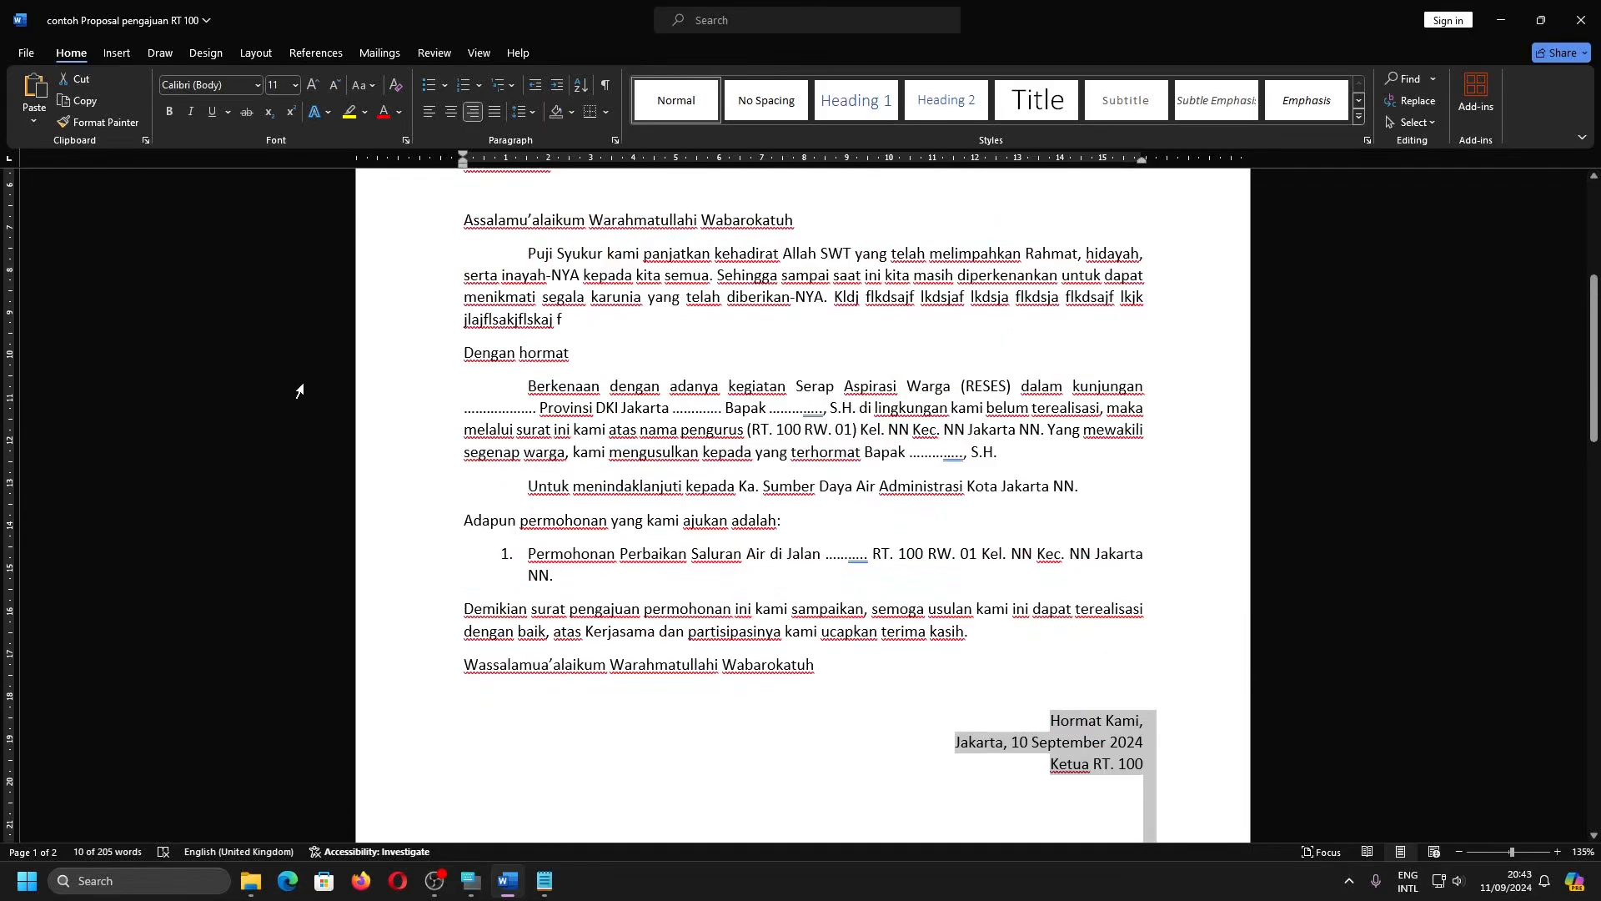
left_click_drag(300, 391, 309, 469)
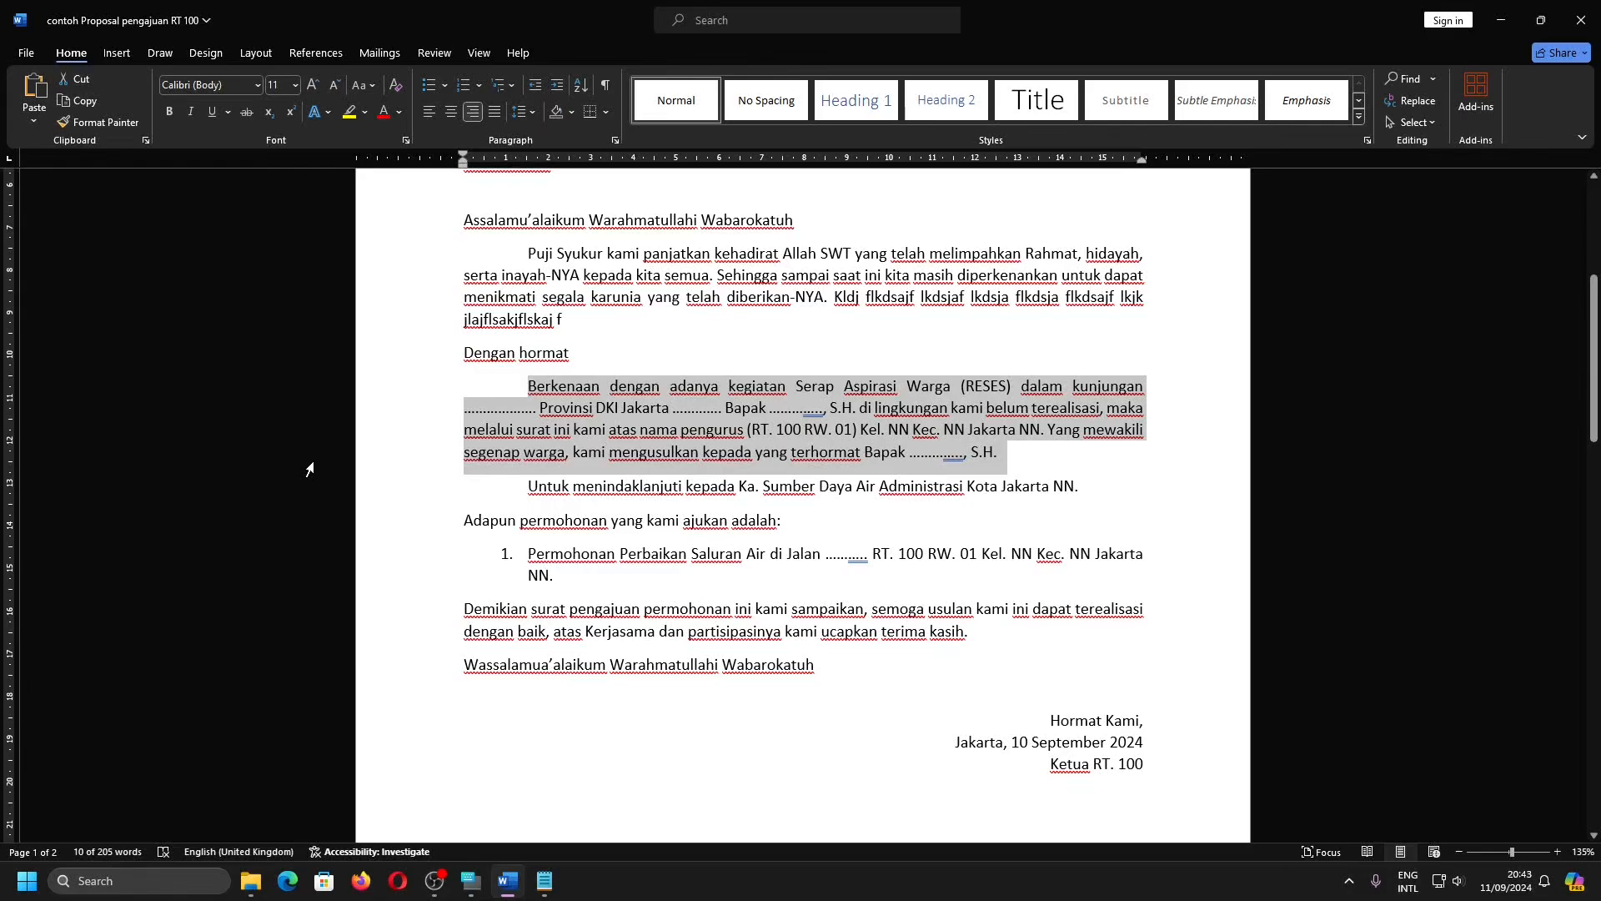
Open the page header for editing, select the three letterhead lines and try right alignment on them.
scroll(307, 455, "up", 5)
left_click_drag(399, 265, 360, 335)
double_click(1033, 306)
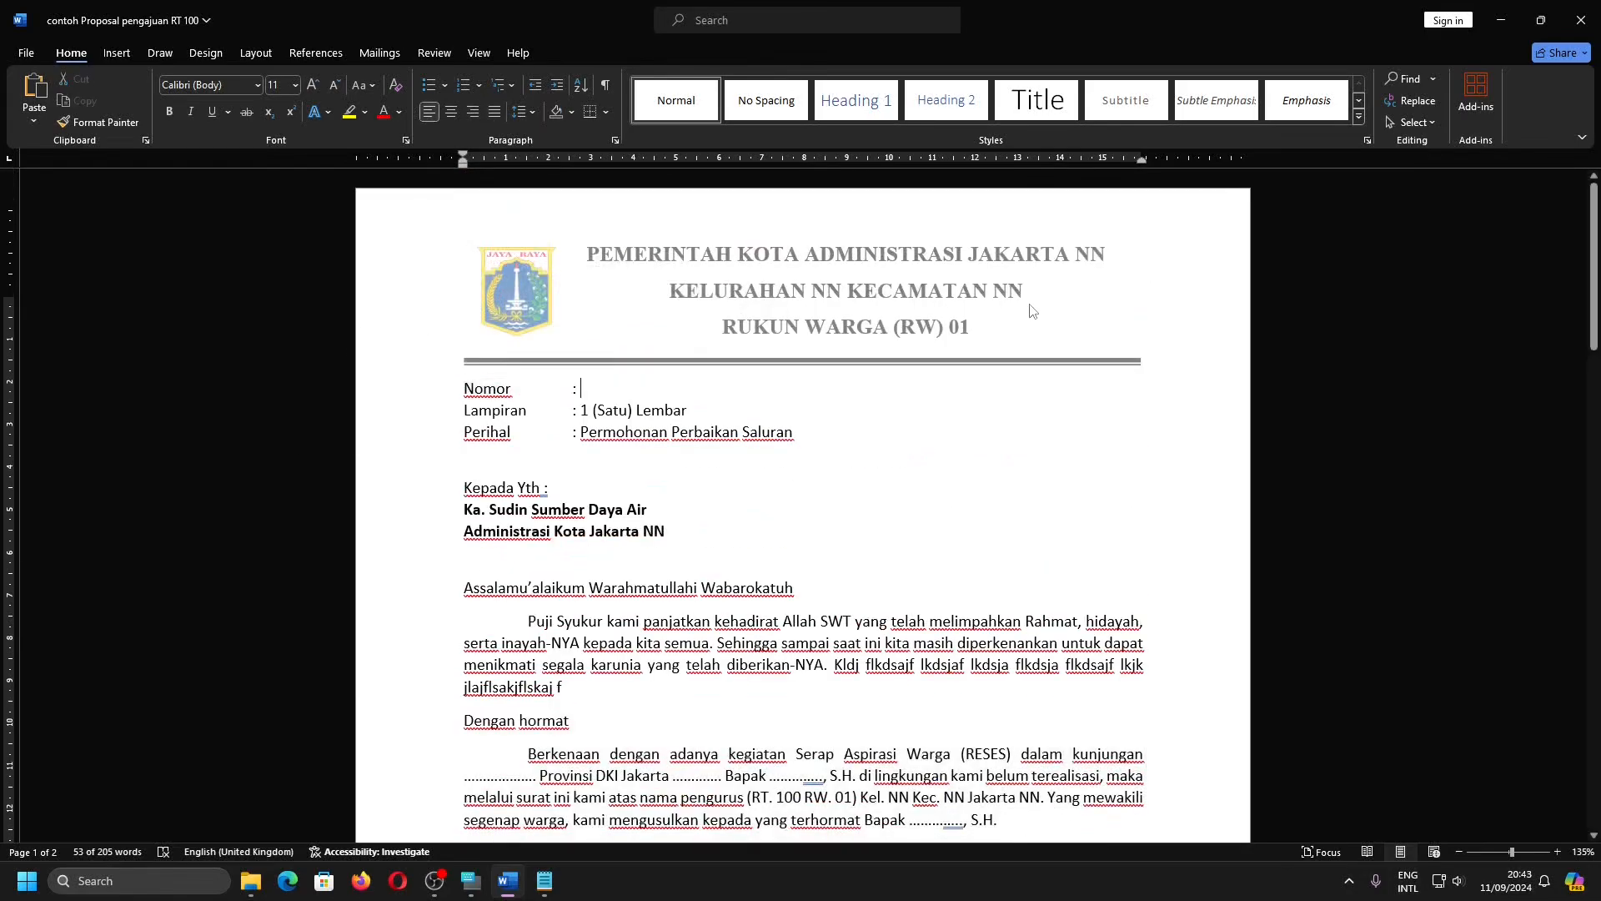
left_click_drag(267, 251, 258, 347)
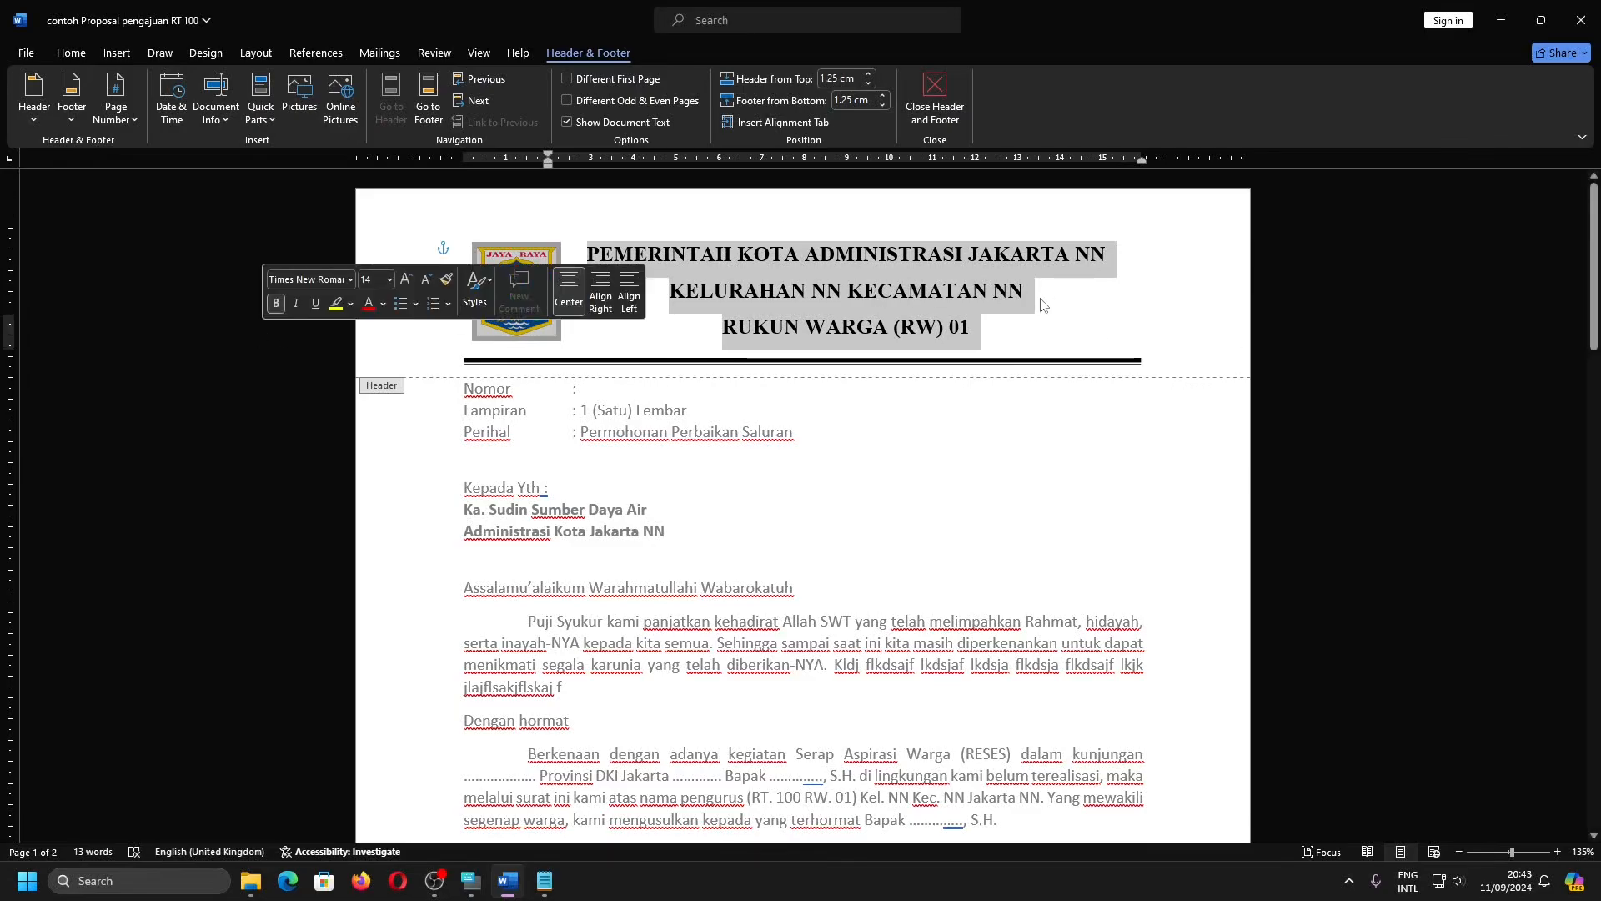
left_click(67, 55)
left_click(471, 117)
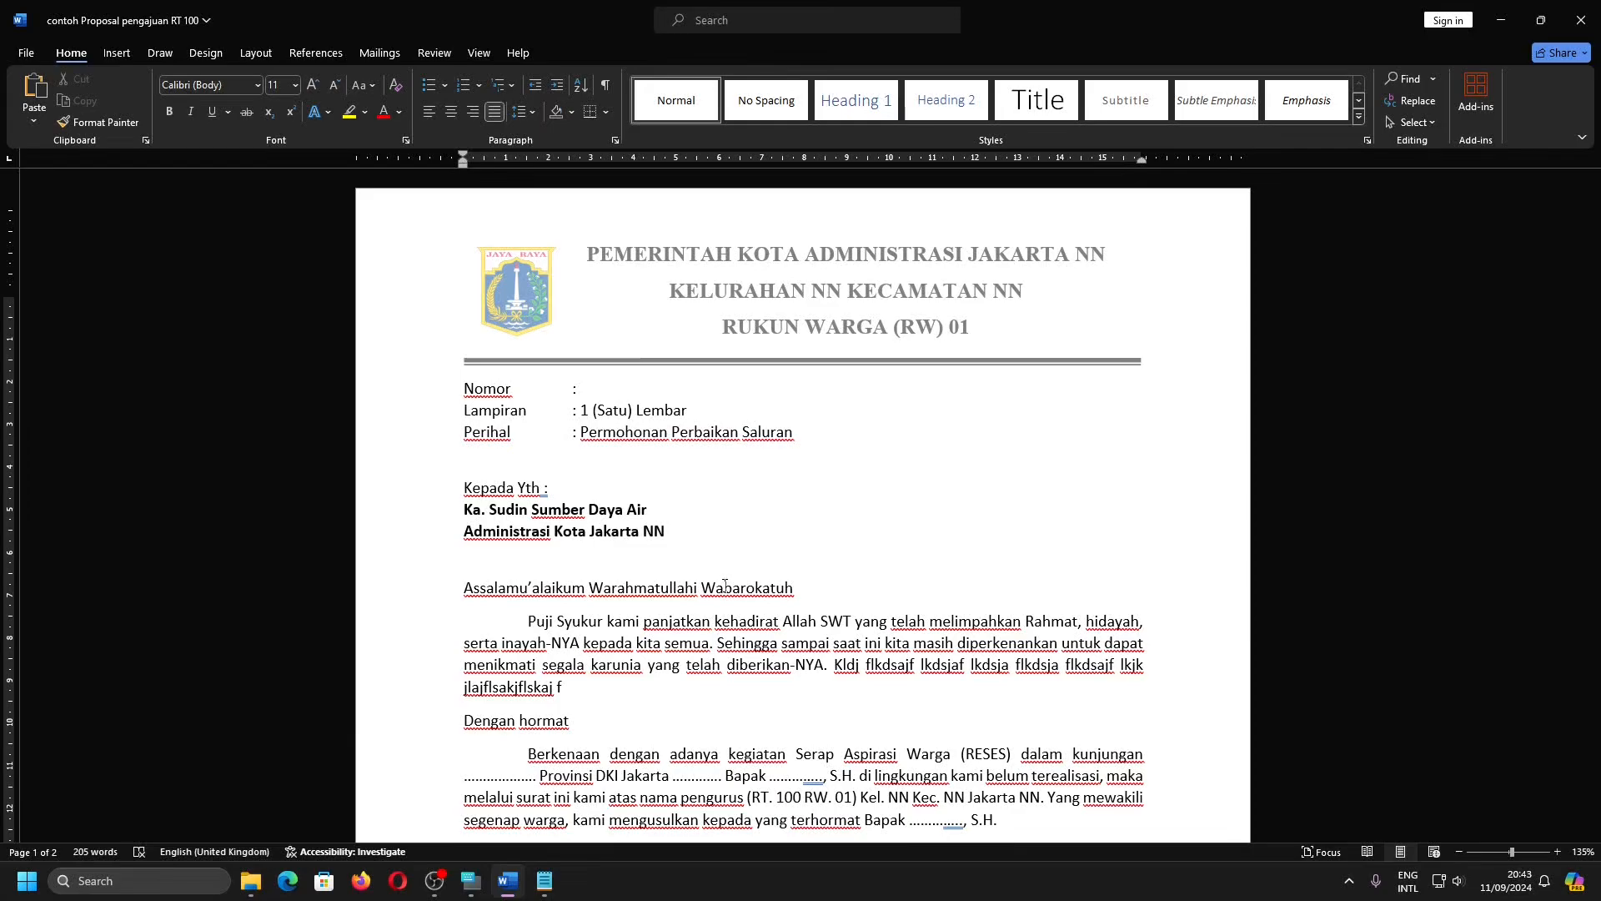
Show the formatting marks and bring up the On-Screen Keyboard with the cursor after "Permohonan Perbaikan Saluran".
left_click(607, 85)
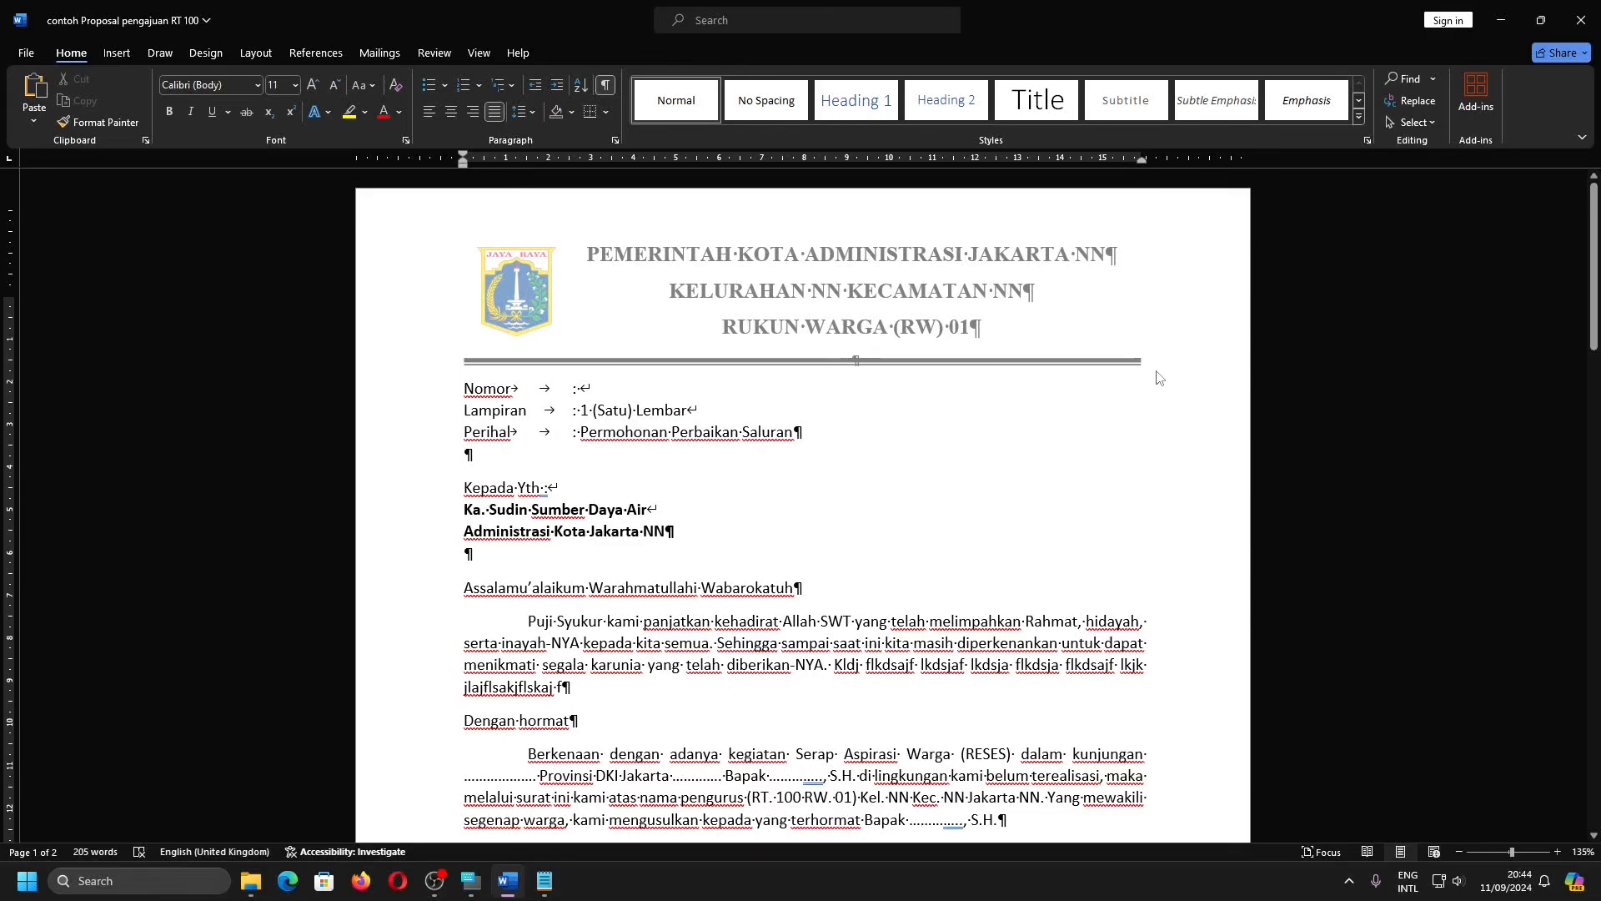
left_click(827, 435)
left_click(470, 881)
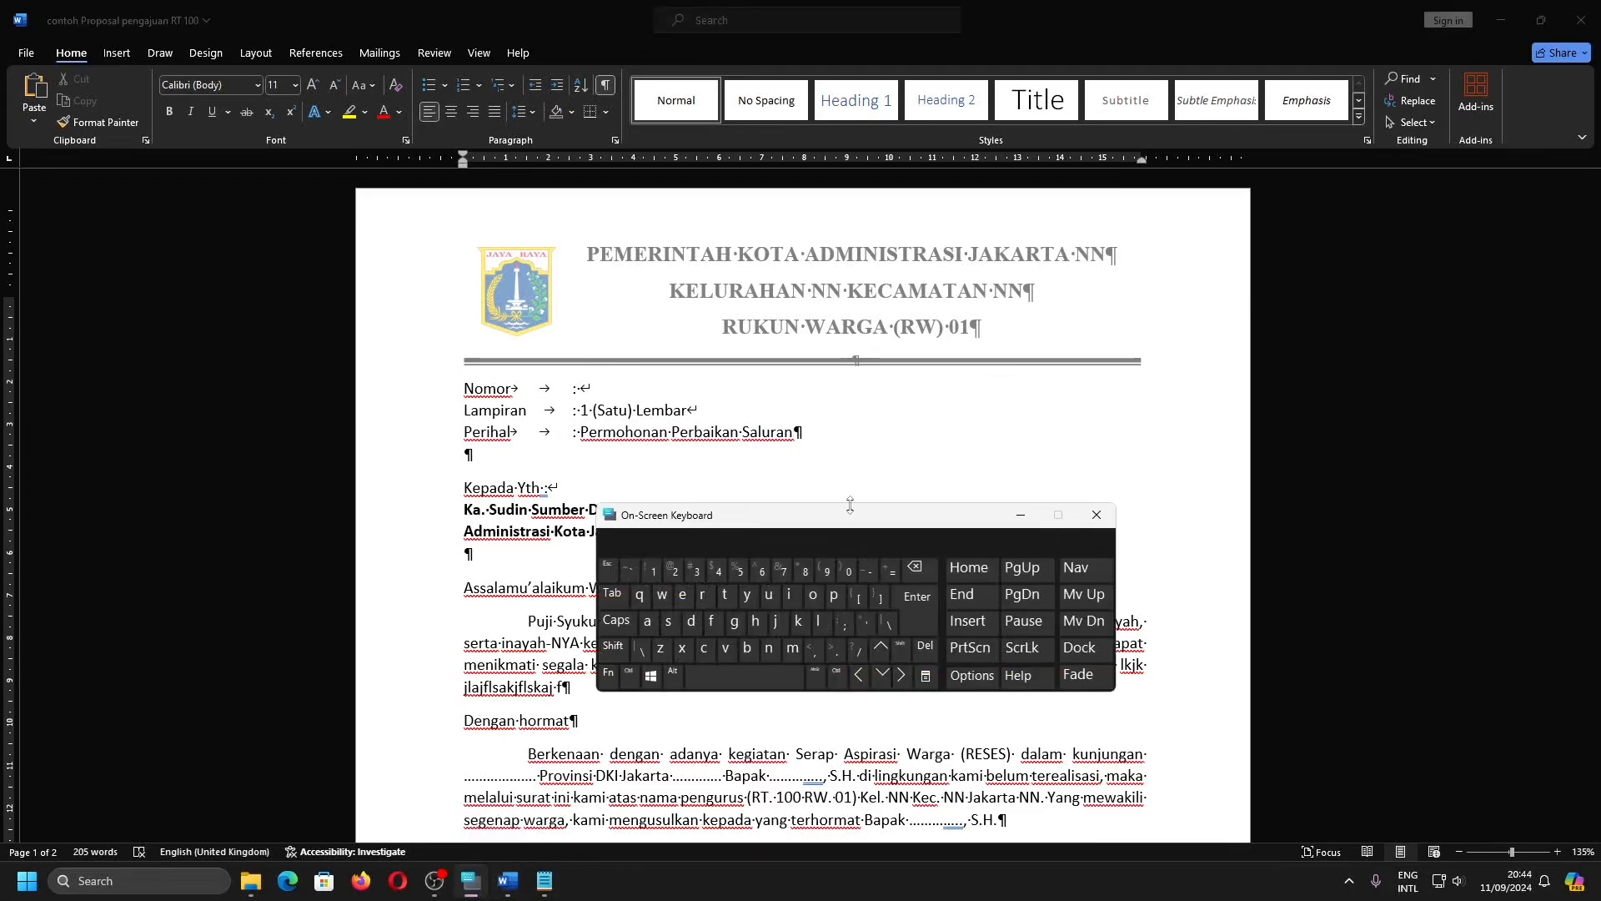
Add two blank paragraphs after the Perihal line, then undo both.
left_click(907, 611)
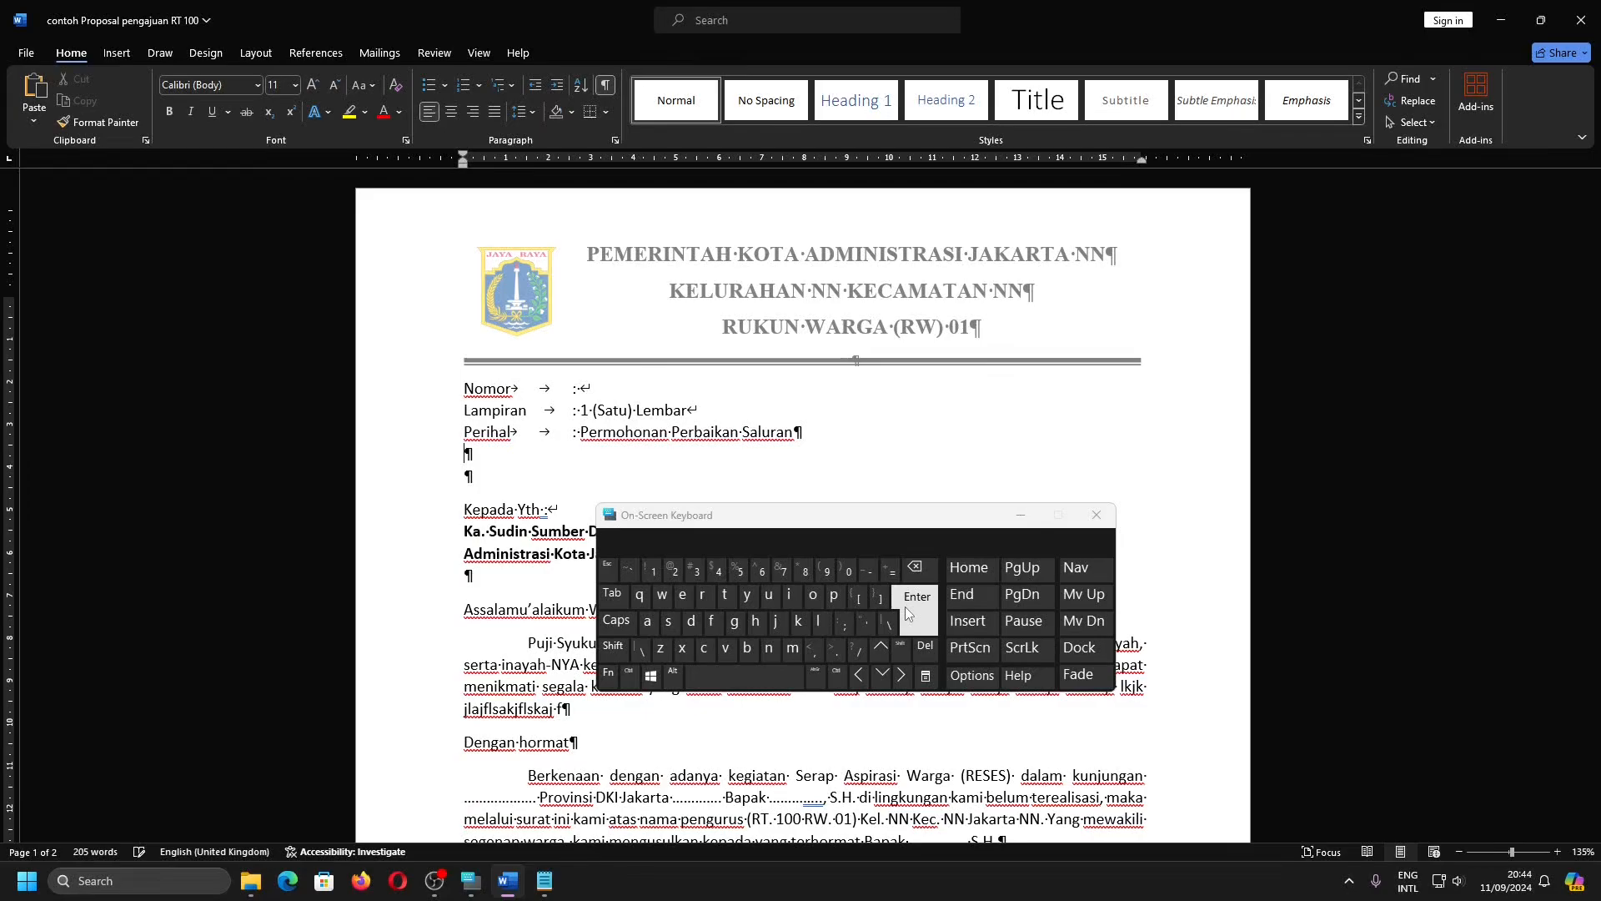
left_click(906, 610)
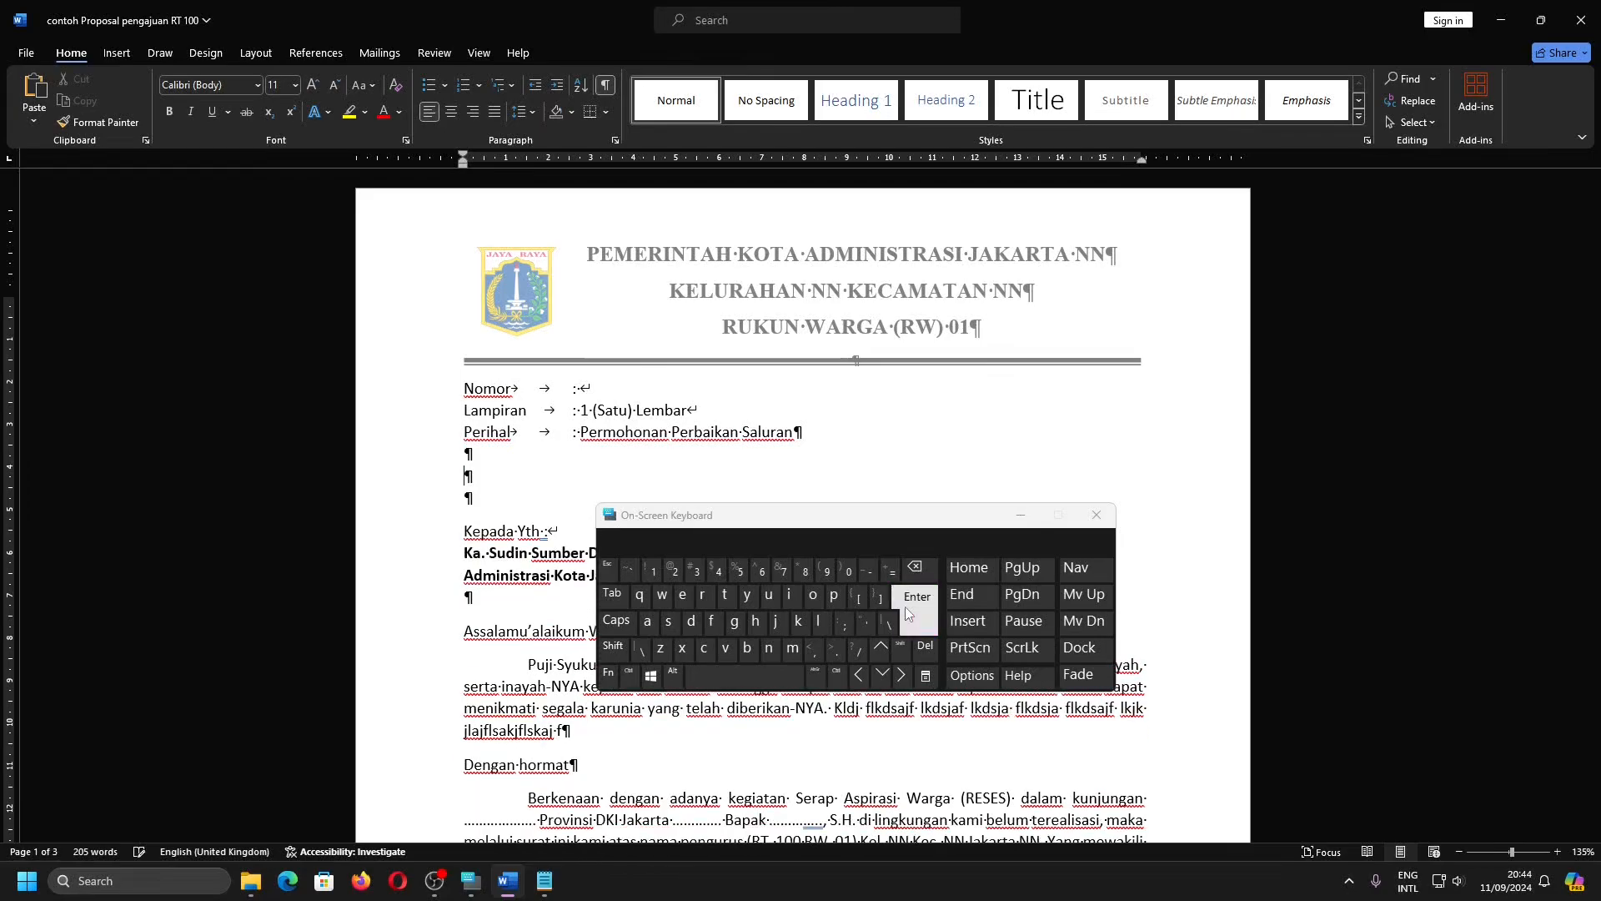
key("ctrl+z")
key("ctrl+z")
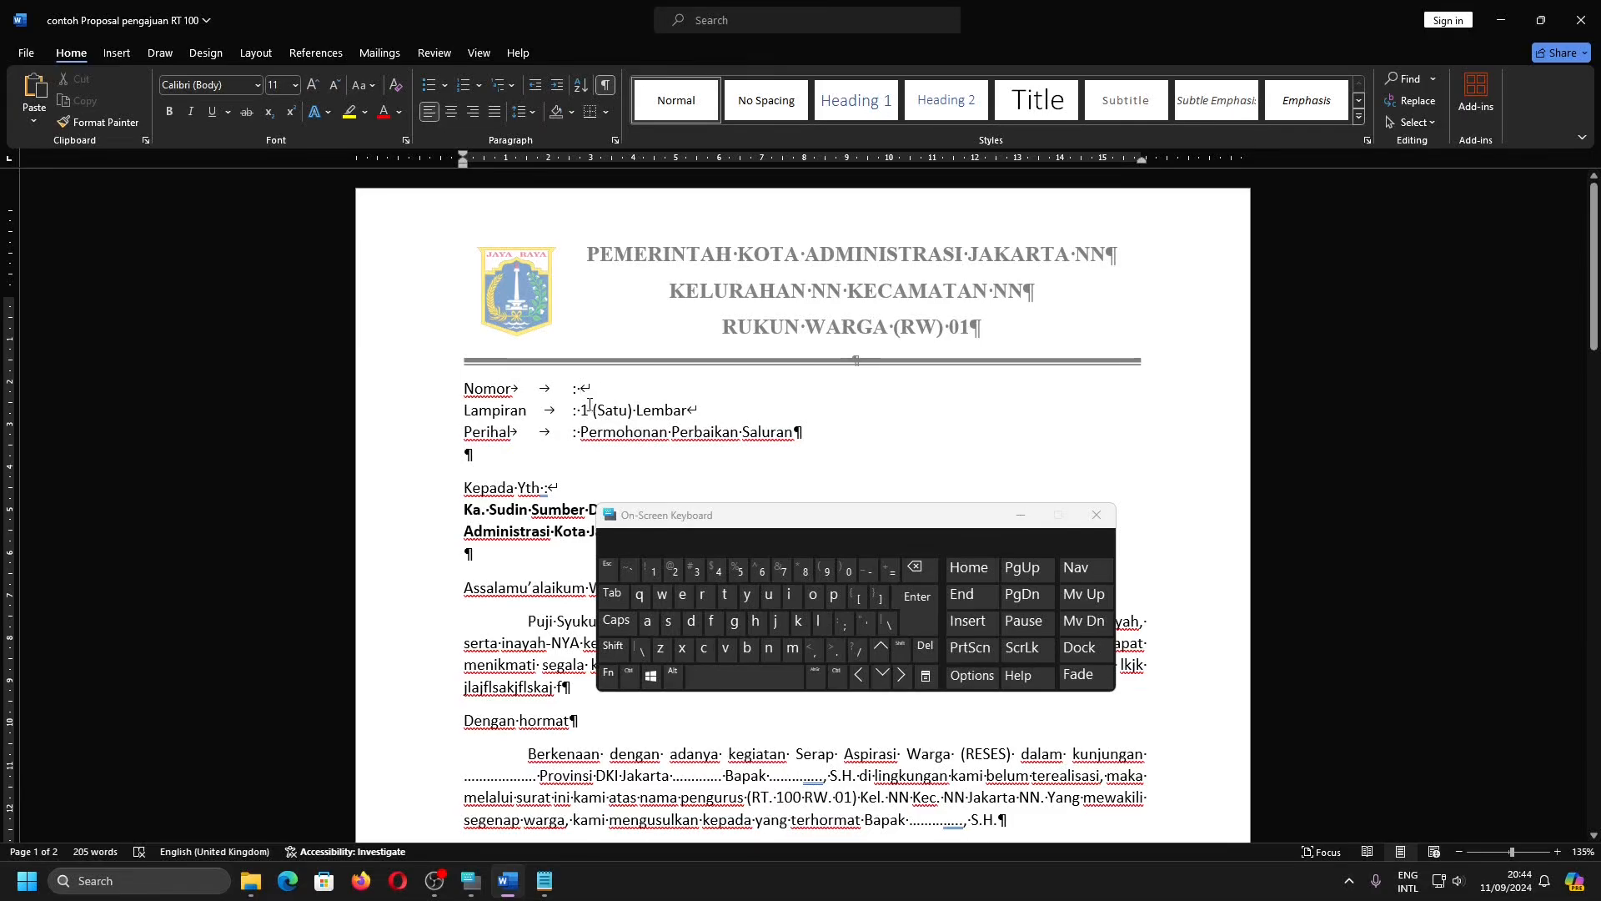
Examine the line-break marks closely on the Nomor and Lampiran lines, then those in the right-aligned signature block.
scroll(590, 390, "up", 6, "ctrl")
scroll(551, 414, "up", 20, "ctrl")
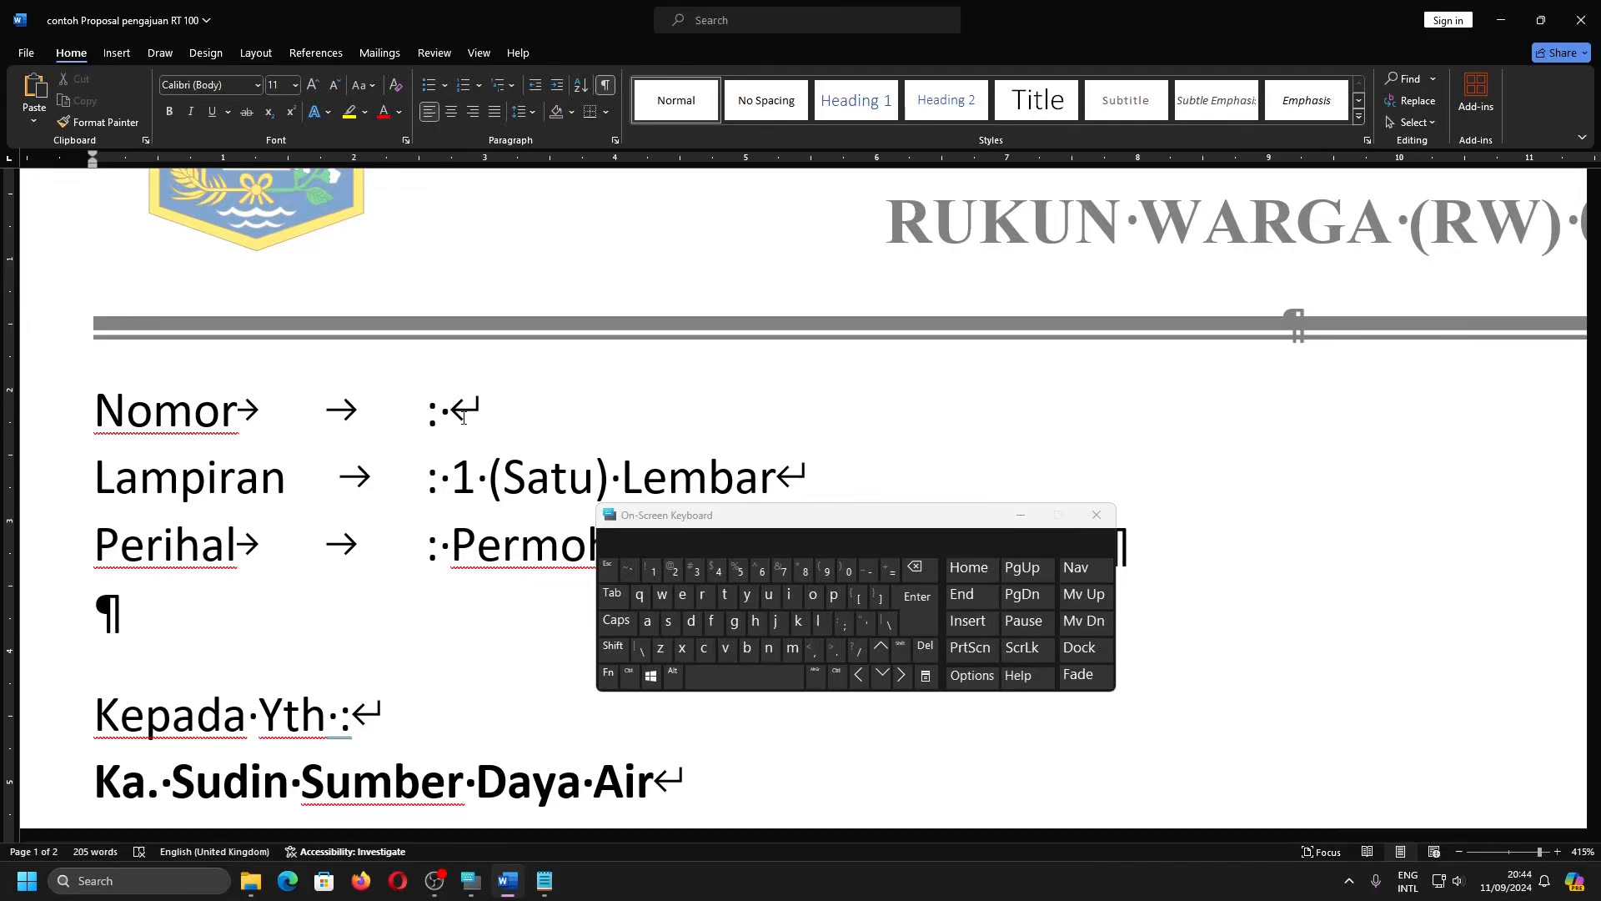
scroll(463, 417, "down", 20)
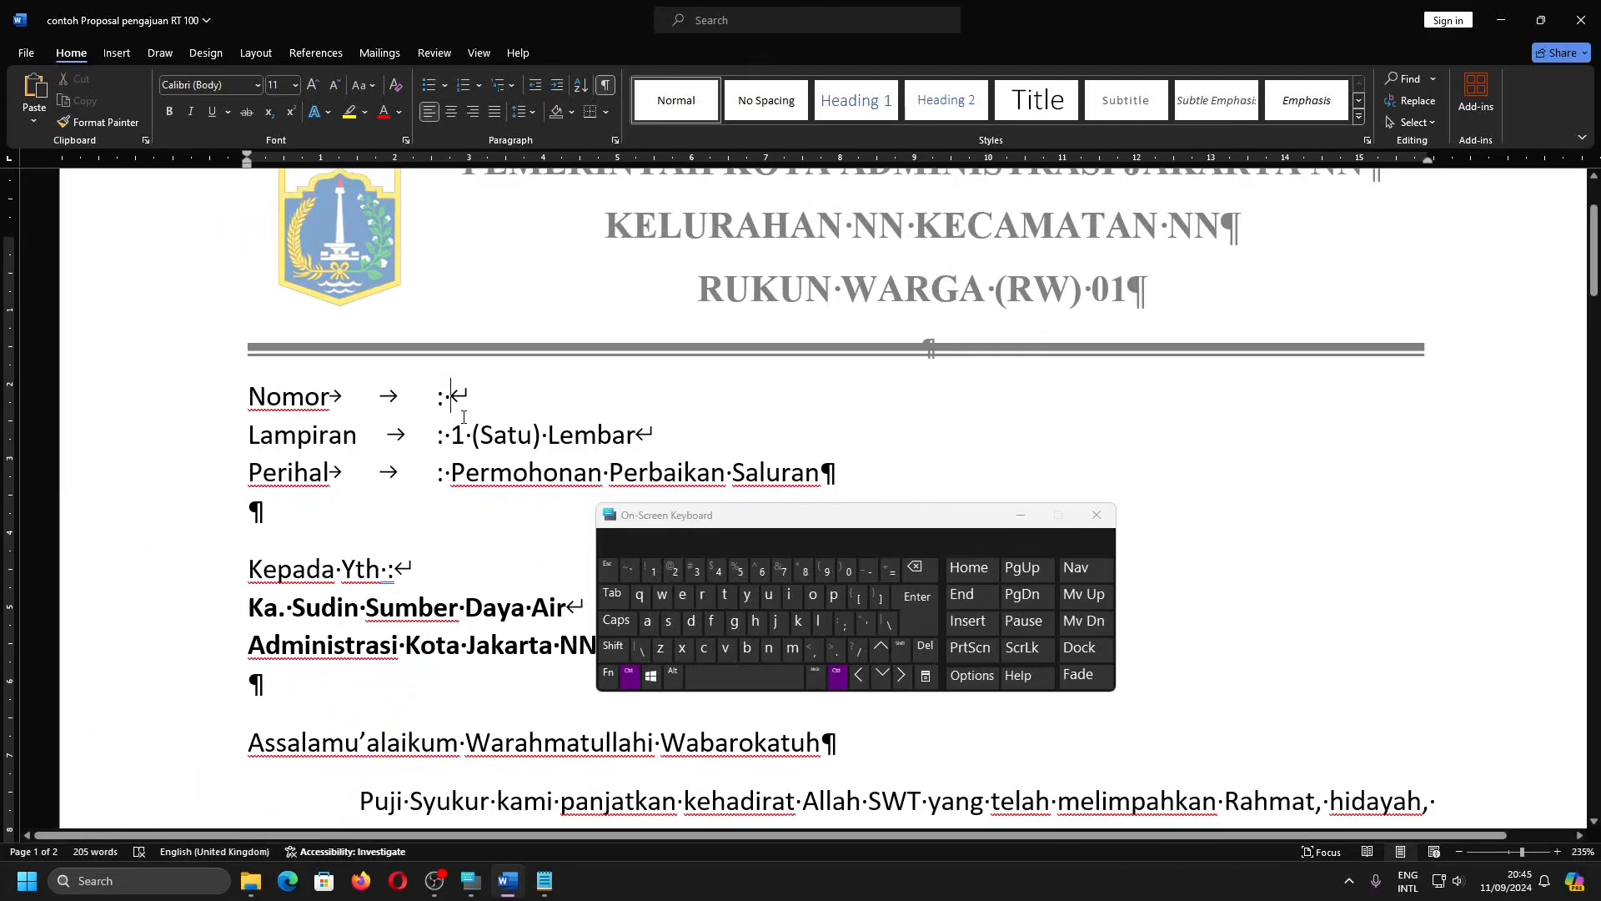
scroll(1287, 390, "down", 9)
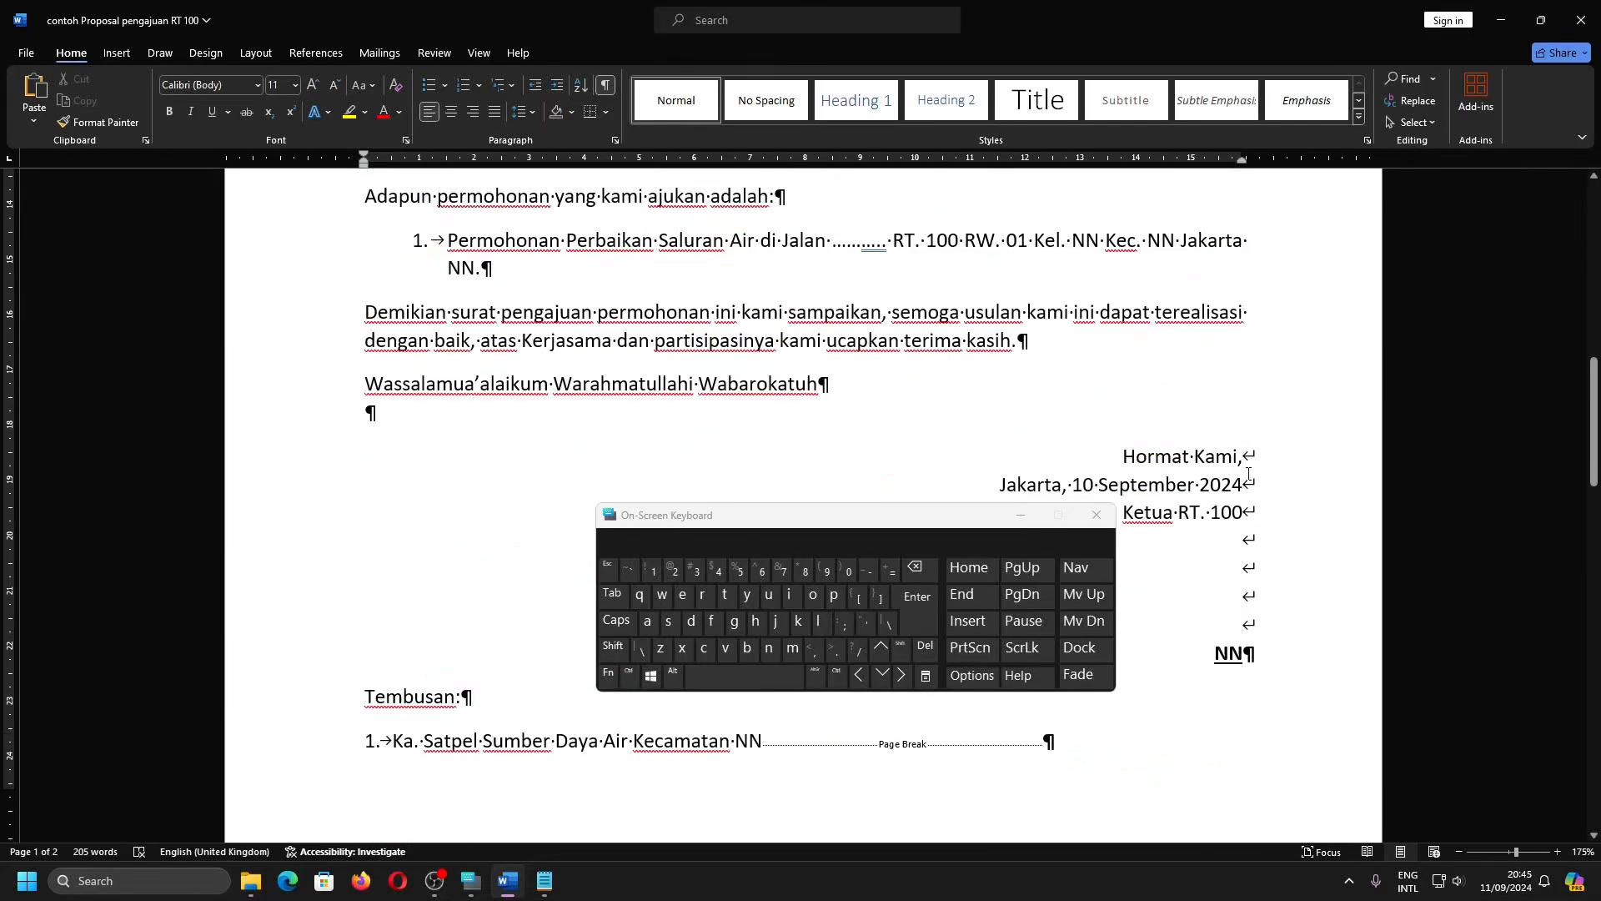
left_click(1182, 456)
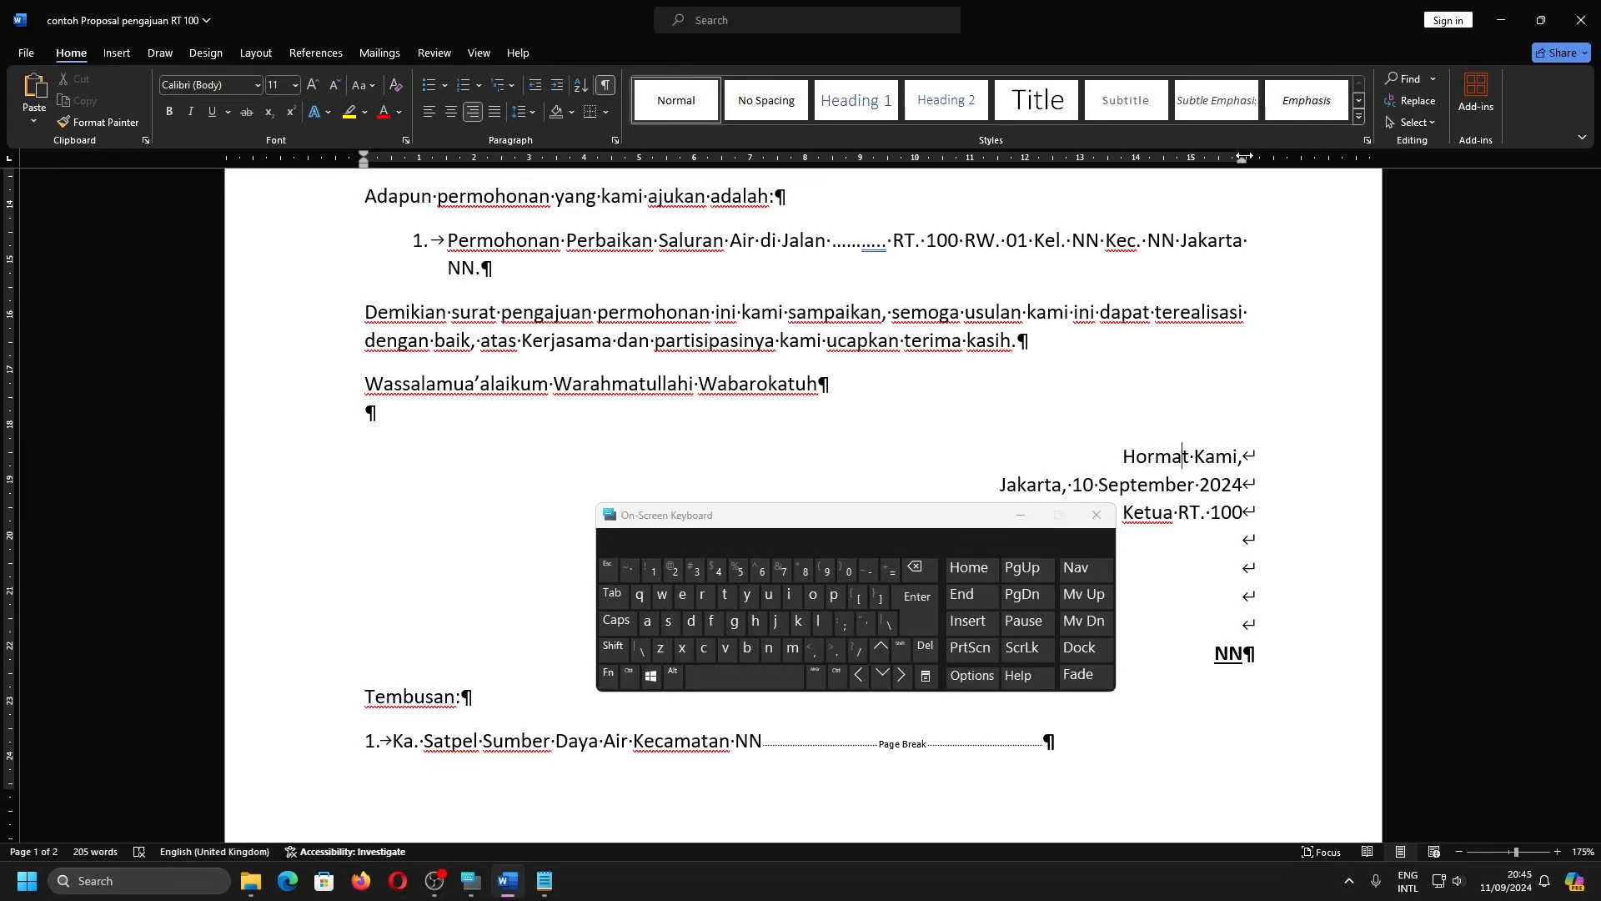
left_click_drag(1244, 156, 1244, 156)
Insert manual line breaks at the ends of the first three lines of the justified "Berkenaan dengan" paragraph.
scroll(1283, 373, "up", 5)
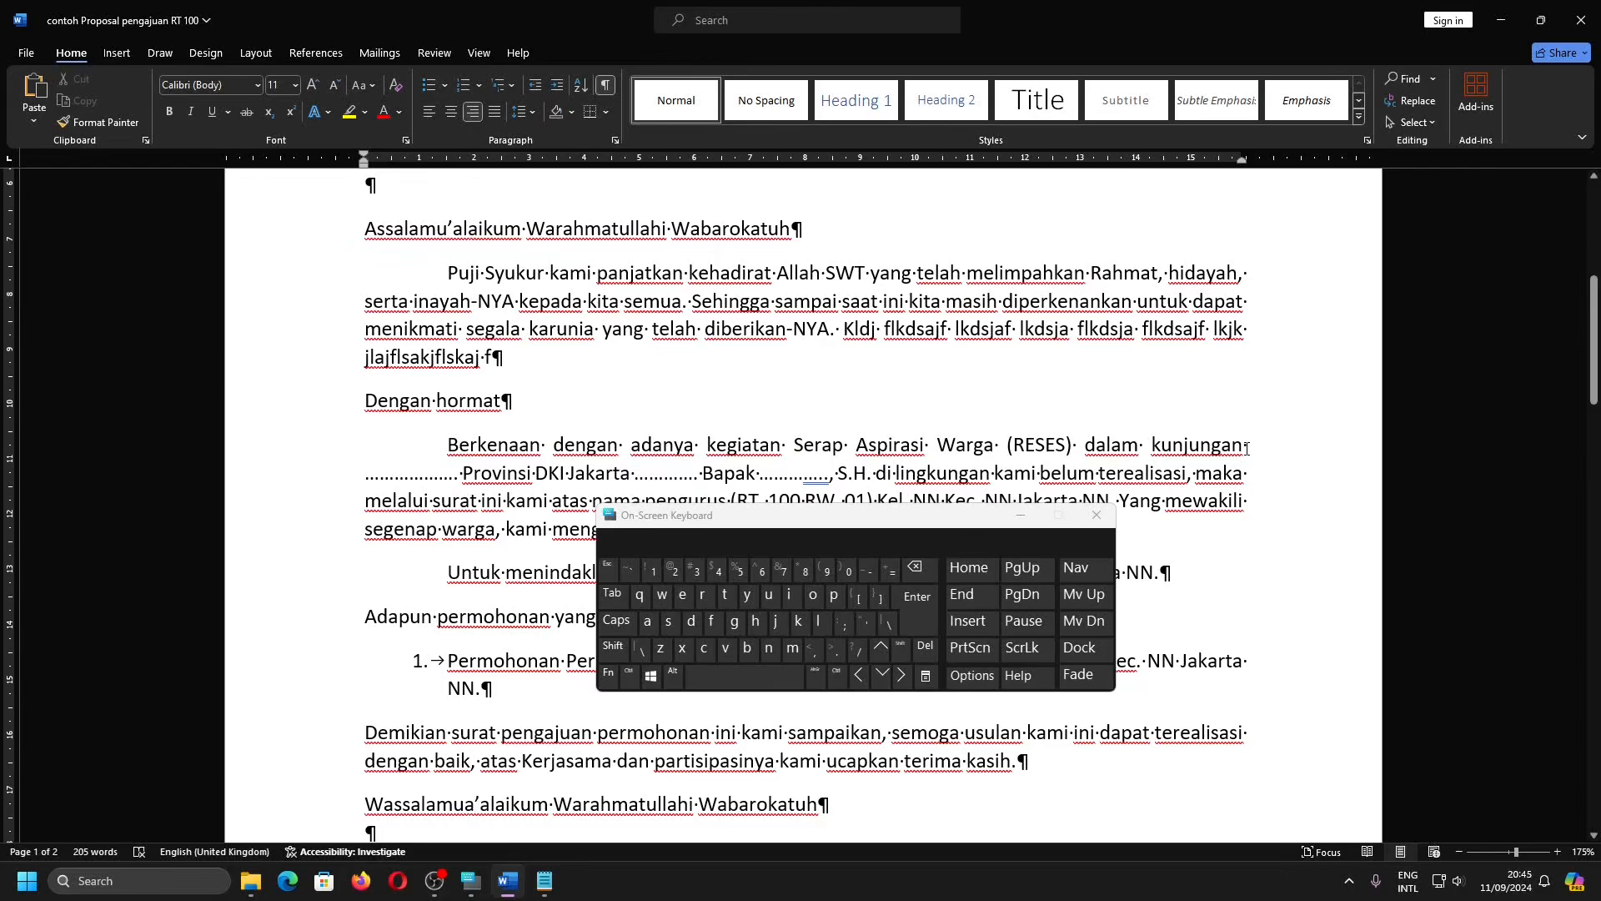
left_click(1283, 444)
key("shift")
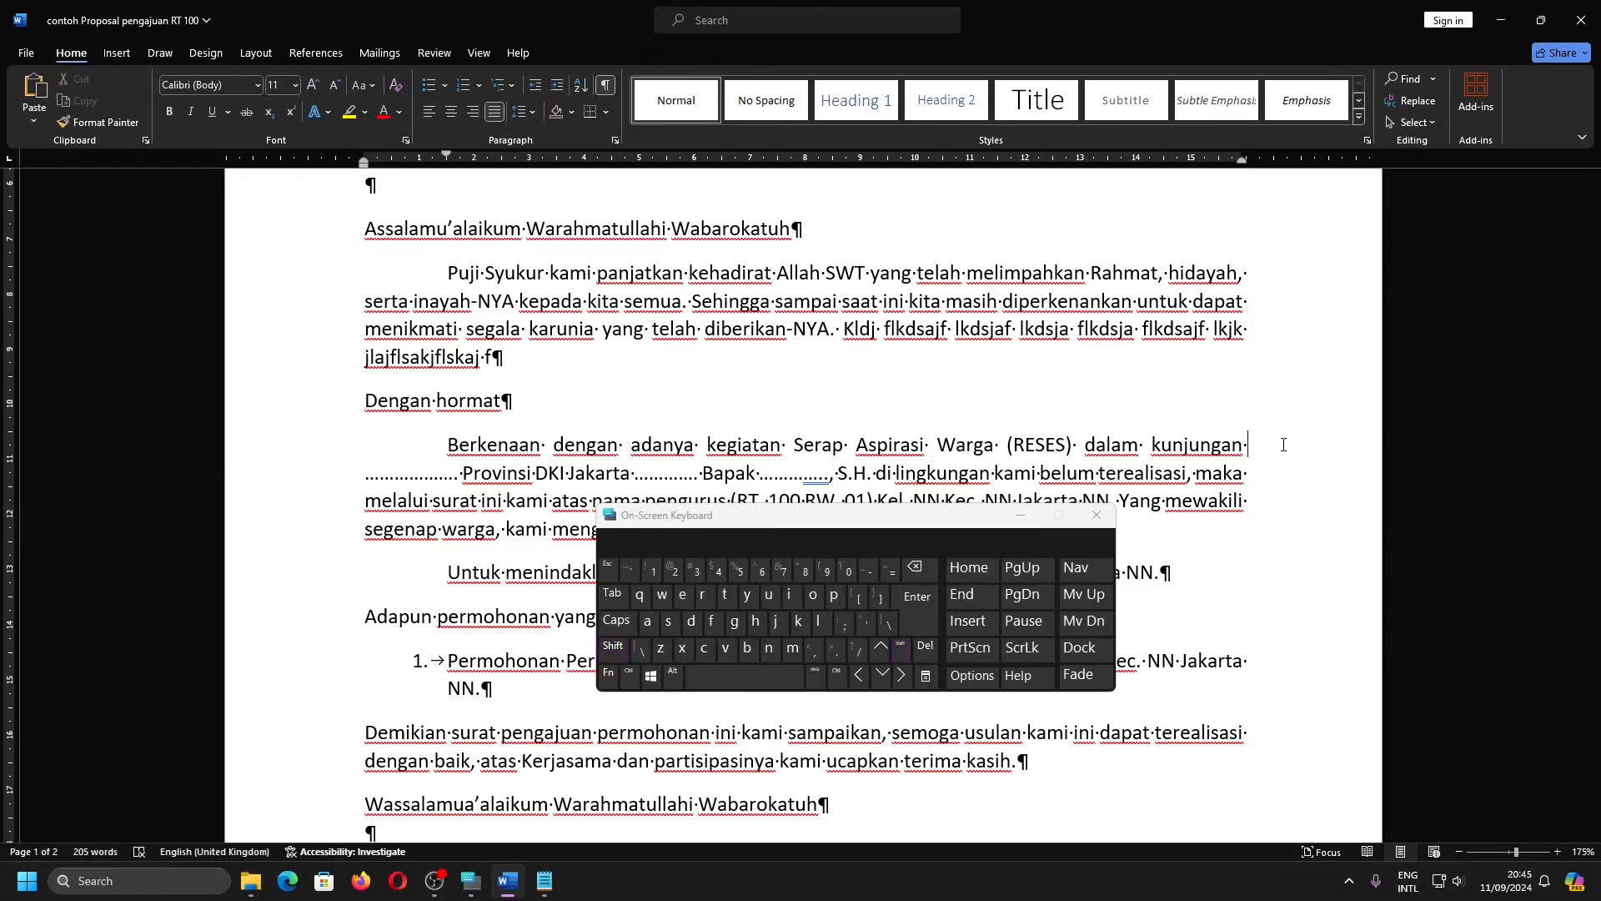
key("shift")
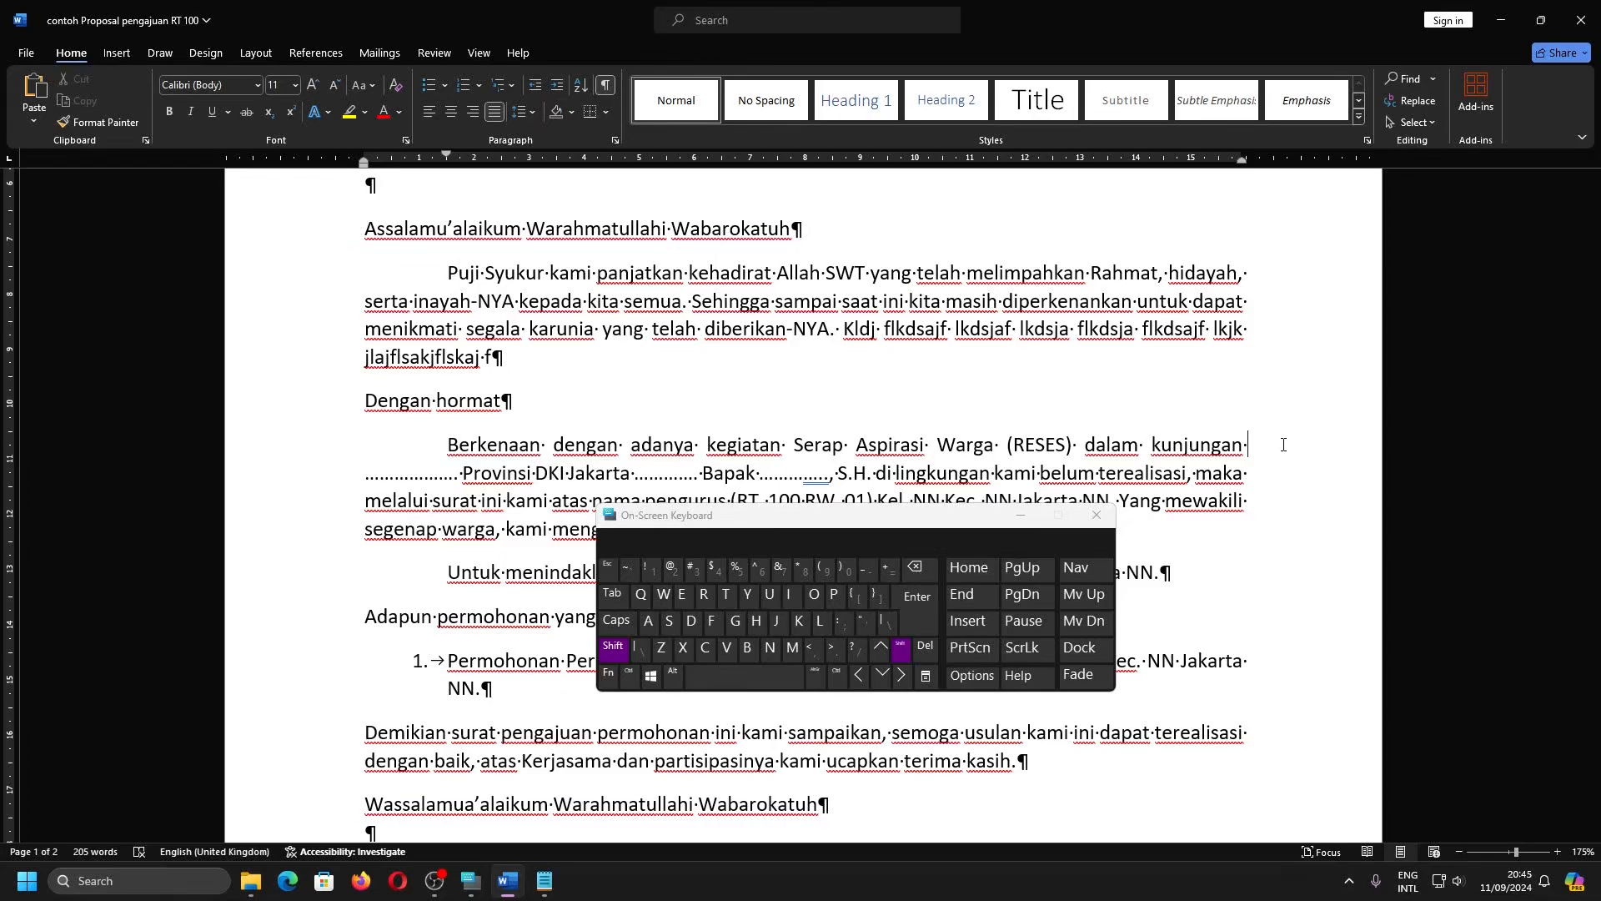
key("shift")
left_click(931, 618)
key("End")
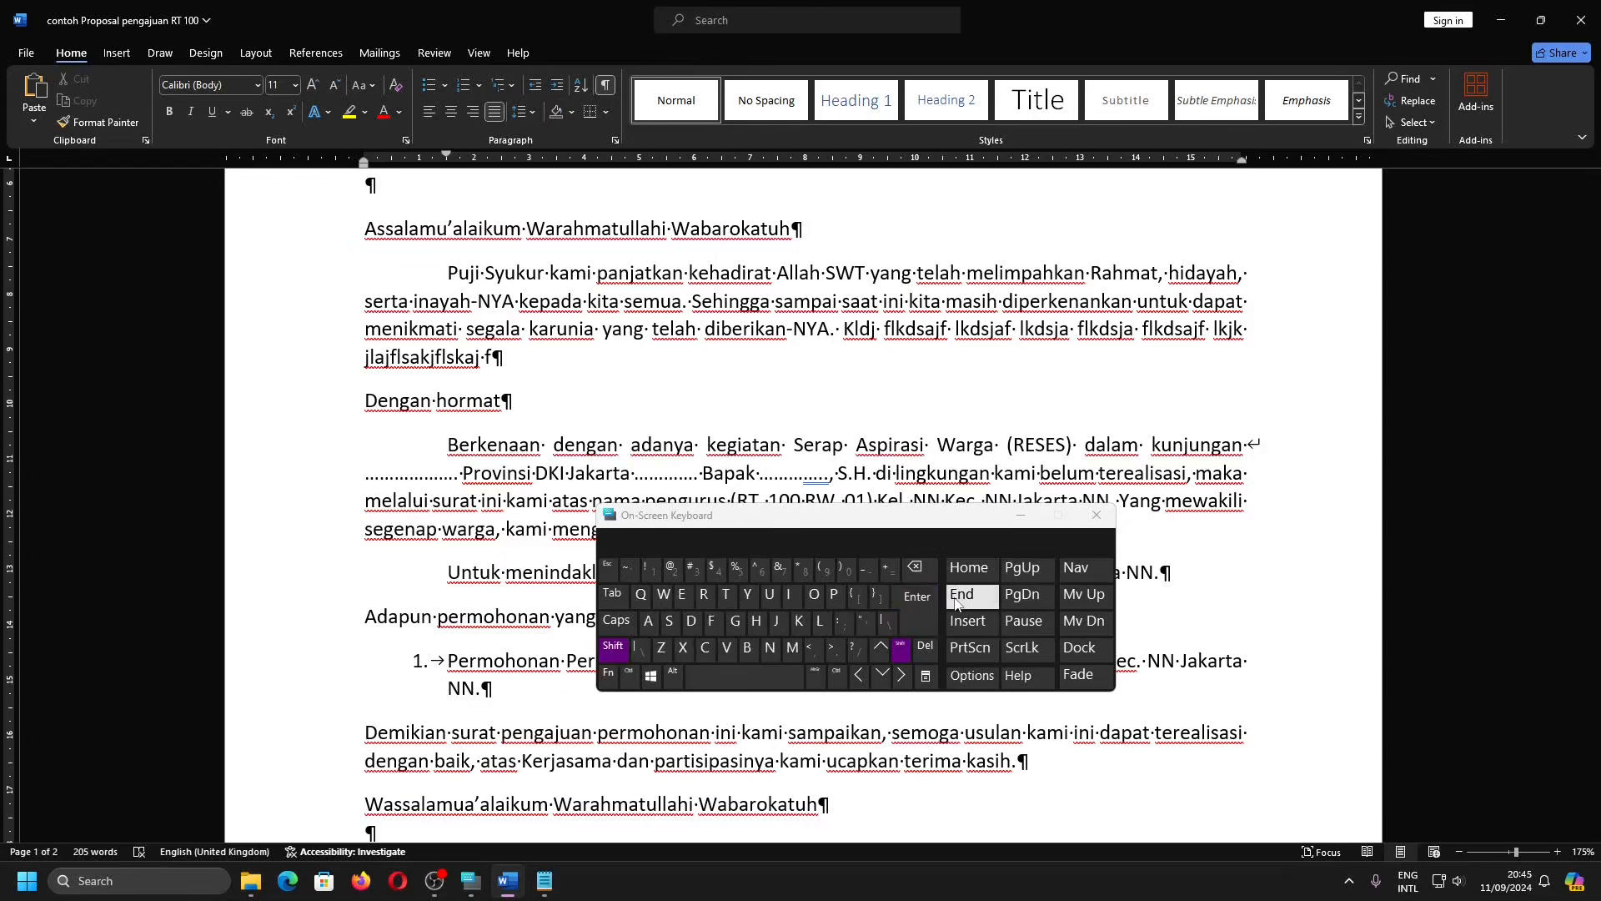
left_click(933, 613, "shift")
left_click(1276, 508, "shift")
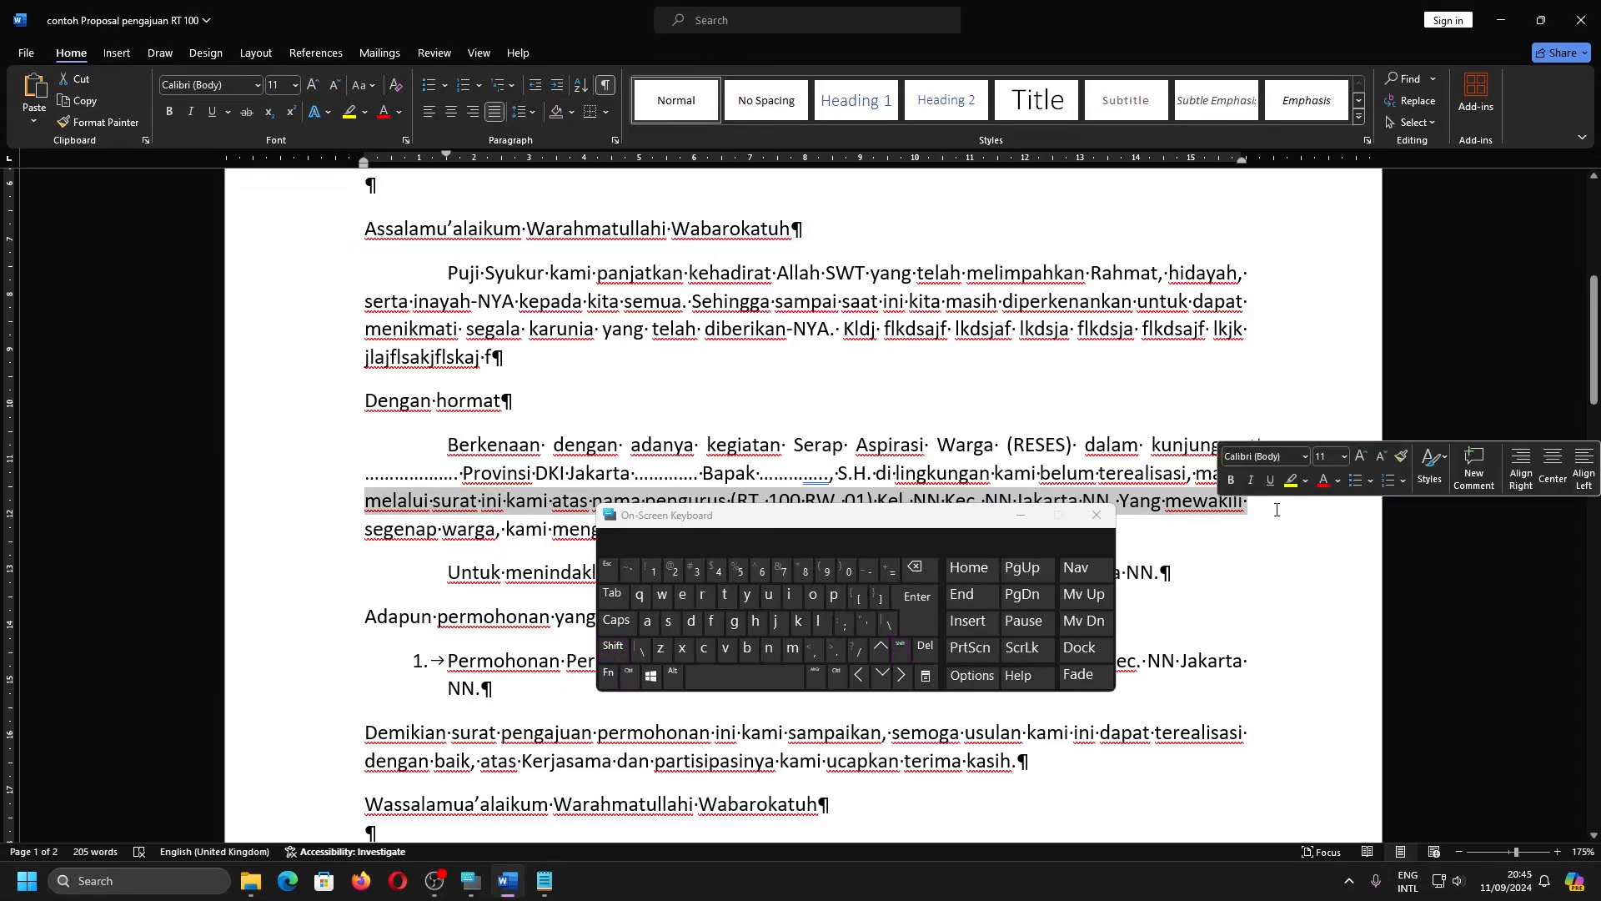
left_click(1277, 510)
left_click(613, 647)
left_click(918, 597)
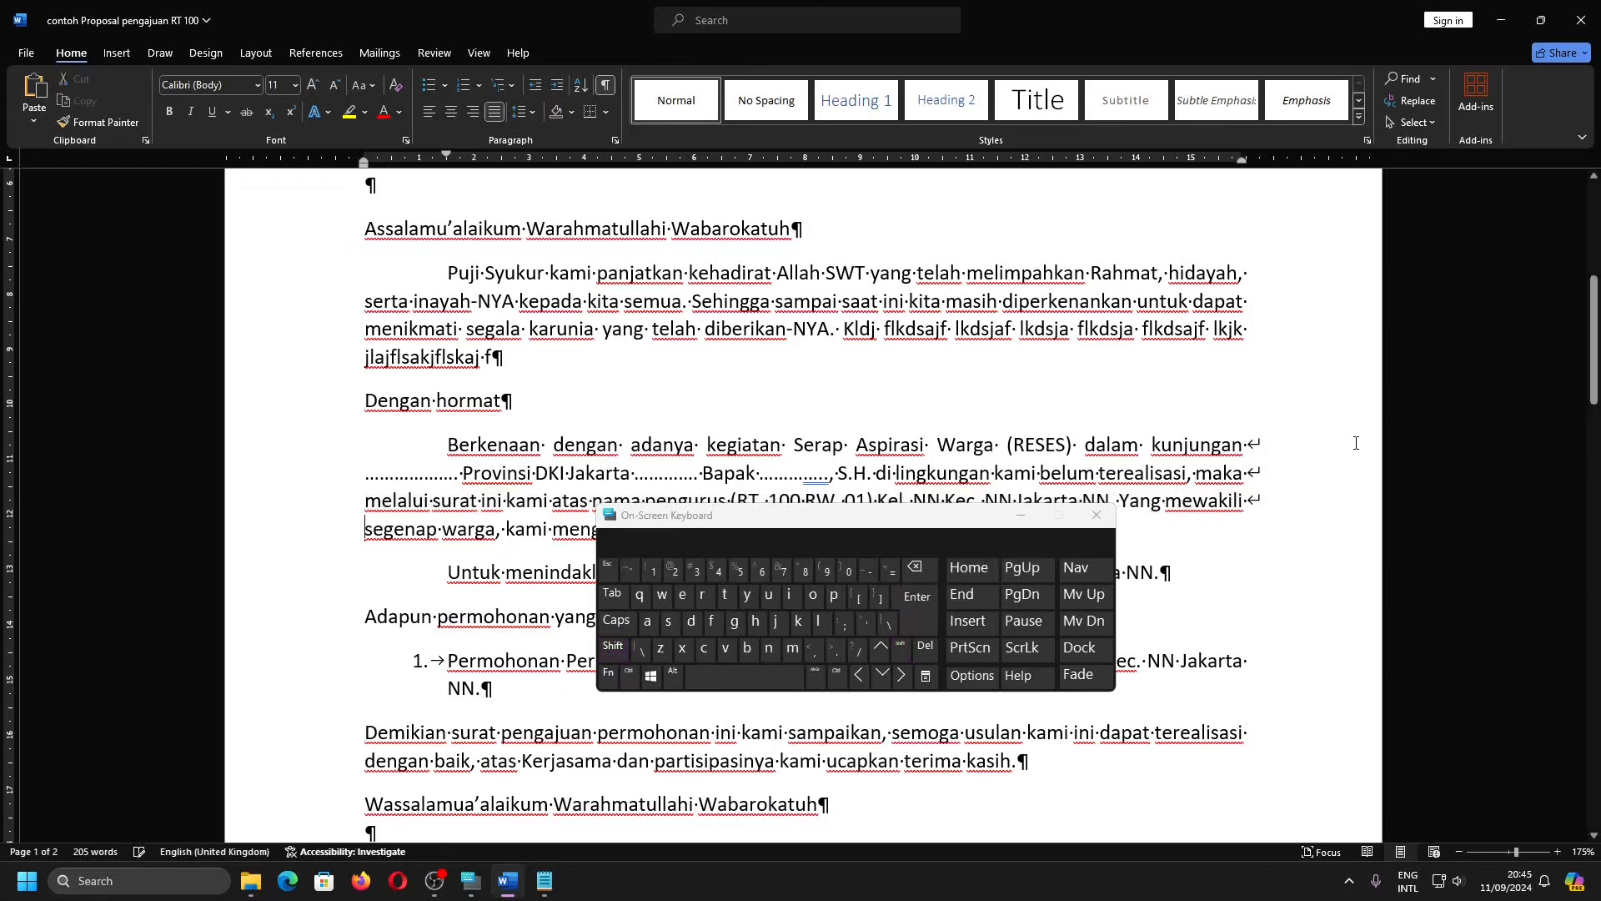
Try centre alignment on the whole signature block from a single cursor position, then left-align it.
scroll(1210, 478, "down", 2)
scroll(1211, 477, "down", 6)
scroll(1212, 478, "up", 6)
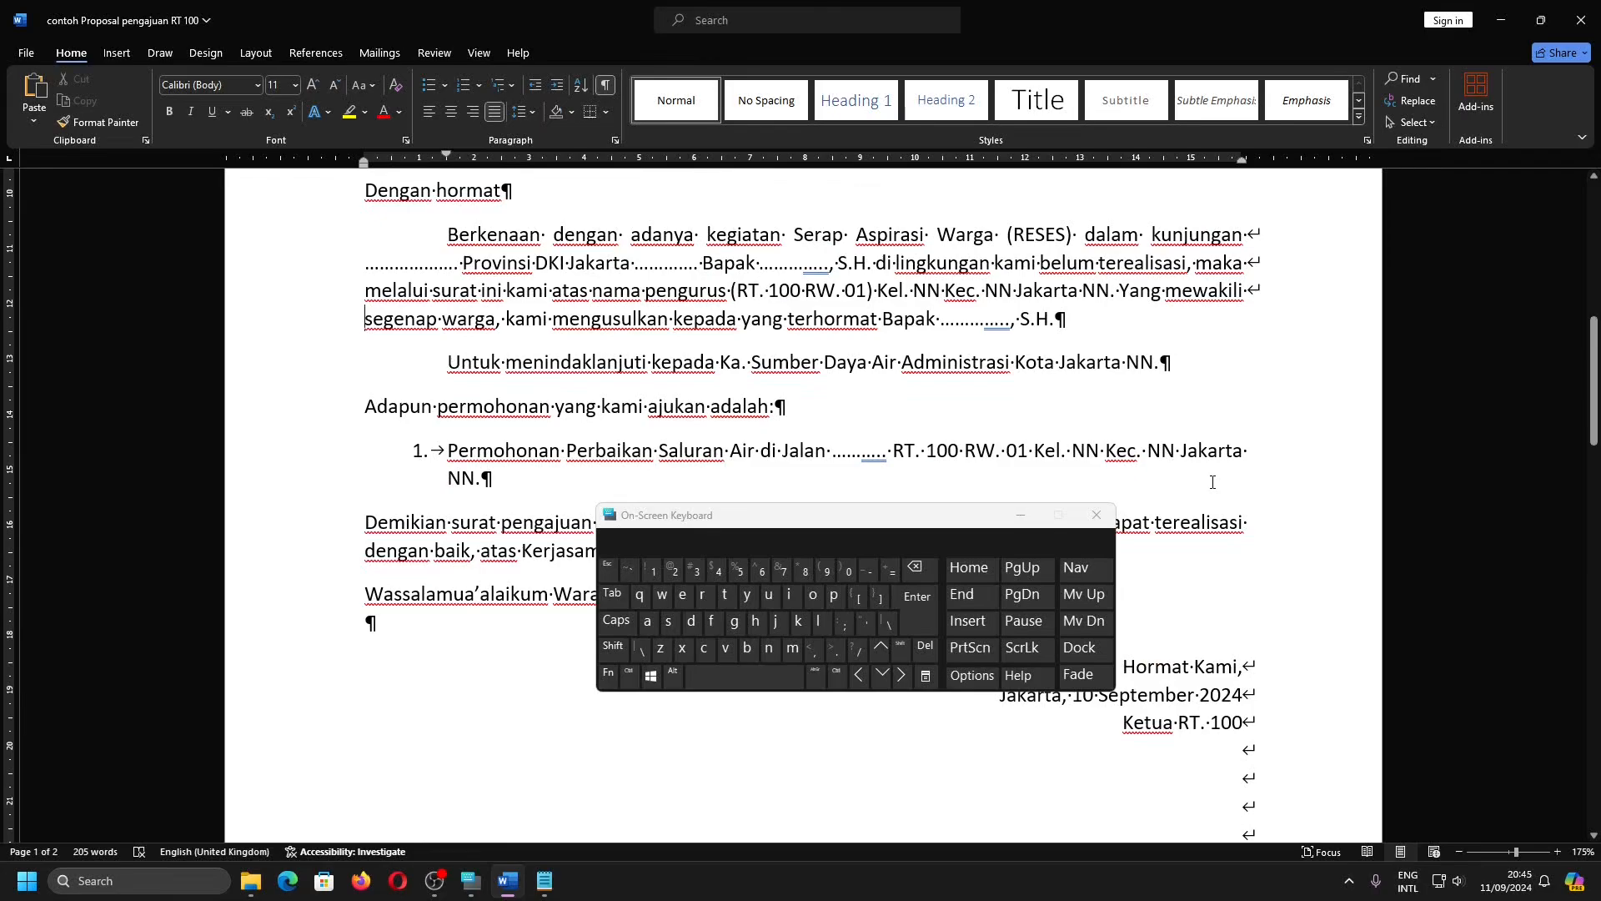
scroll(1212, 482, "down", 5)
left_click(1235, 332)
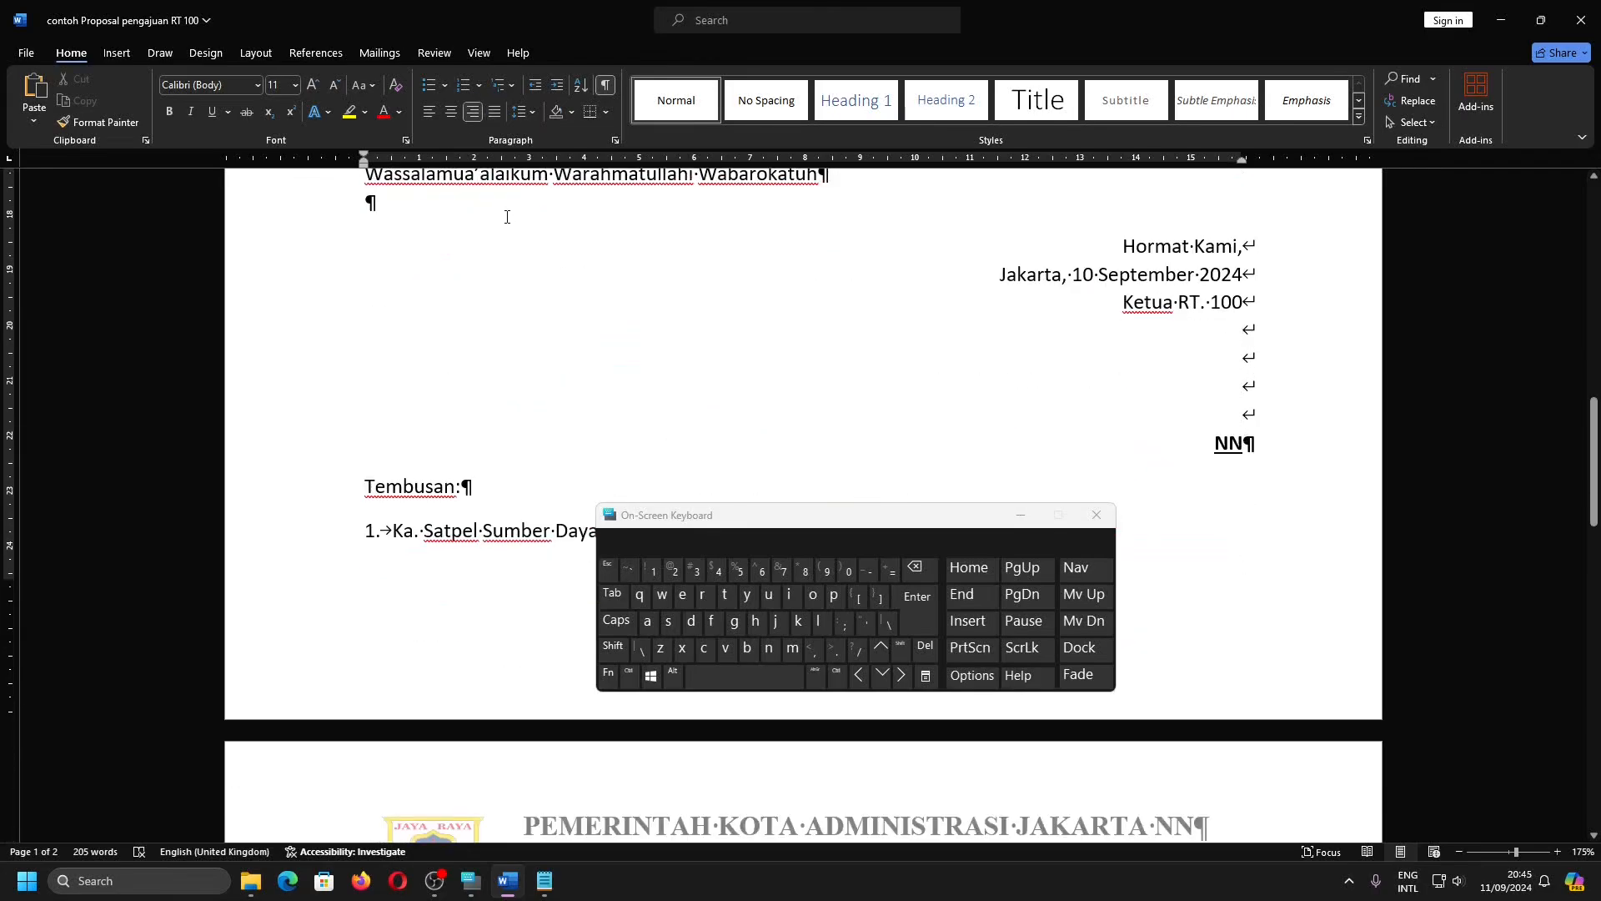
left_click(443, 112)
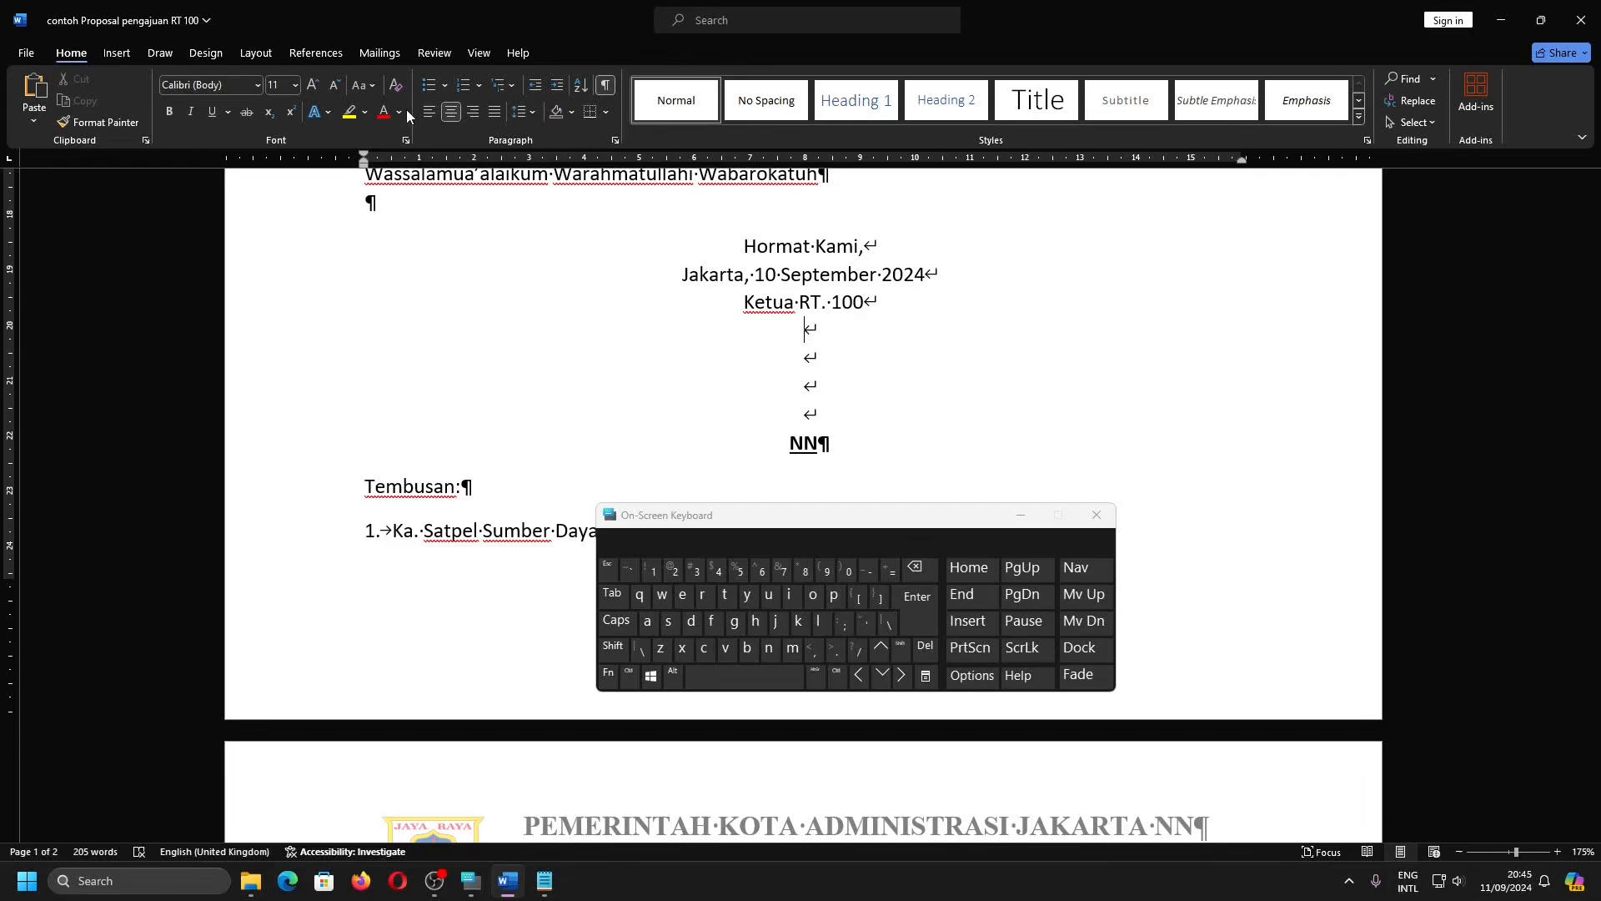
left_click(430, 111)
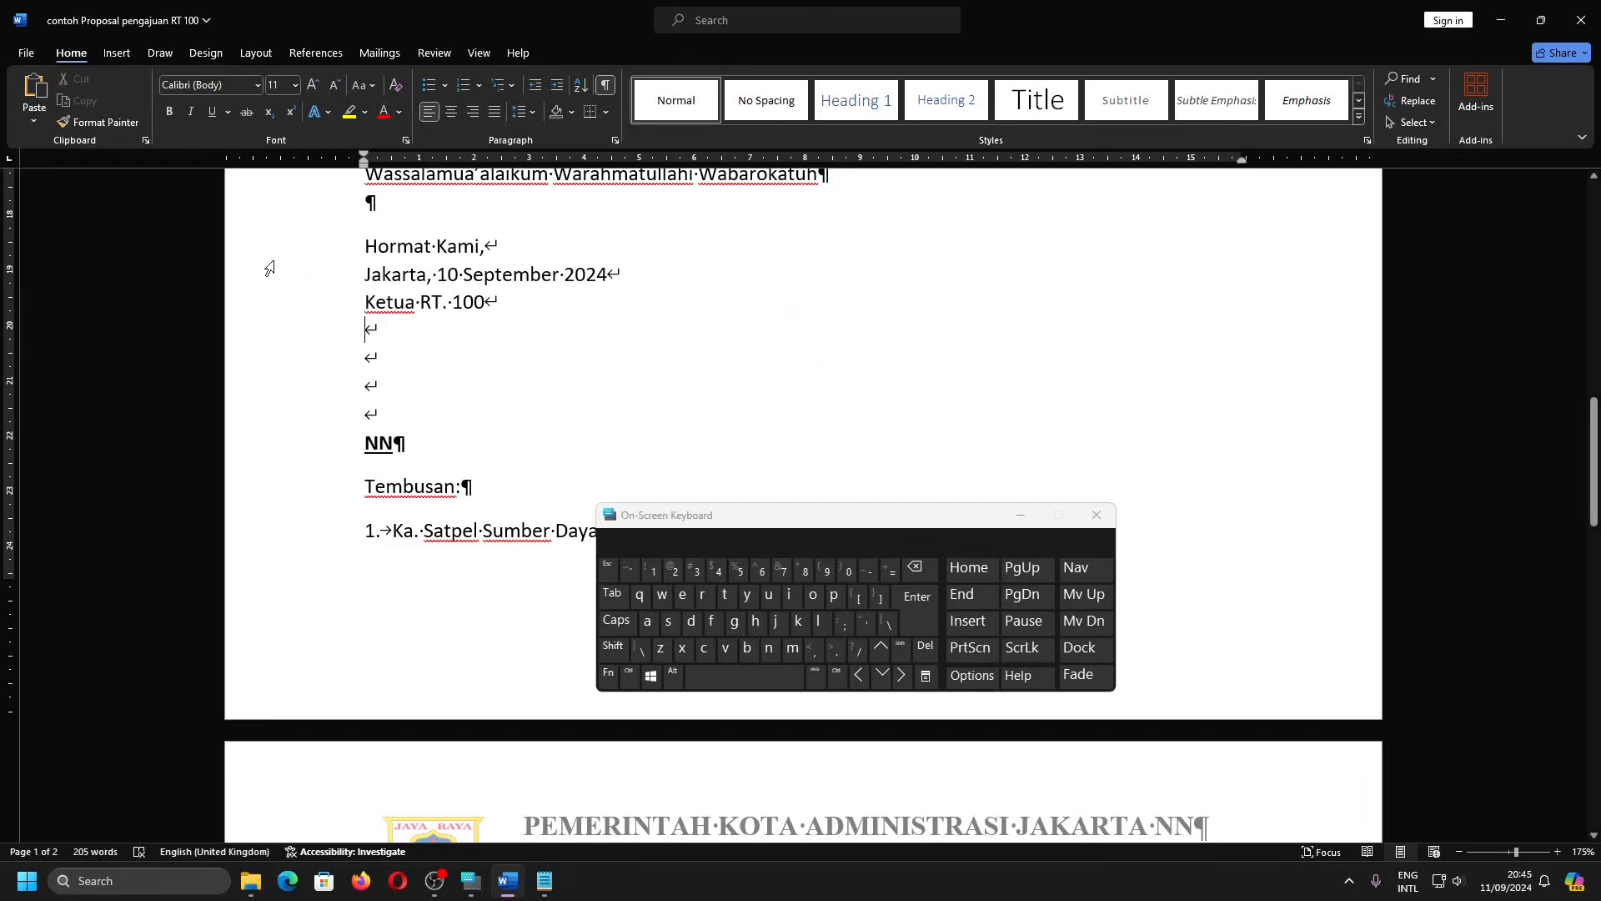
Open the page header and replace the paragraph marks after the first two letterhead lines with manual line breaks.
scroll(1203, 284, "down", 5)
double_click(1203, 283)
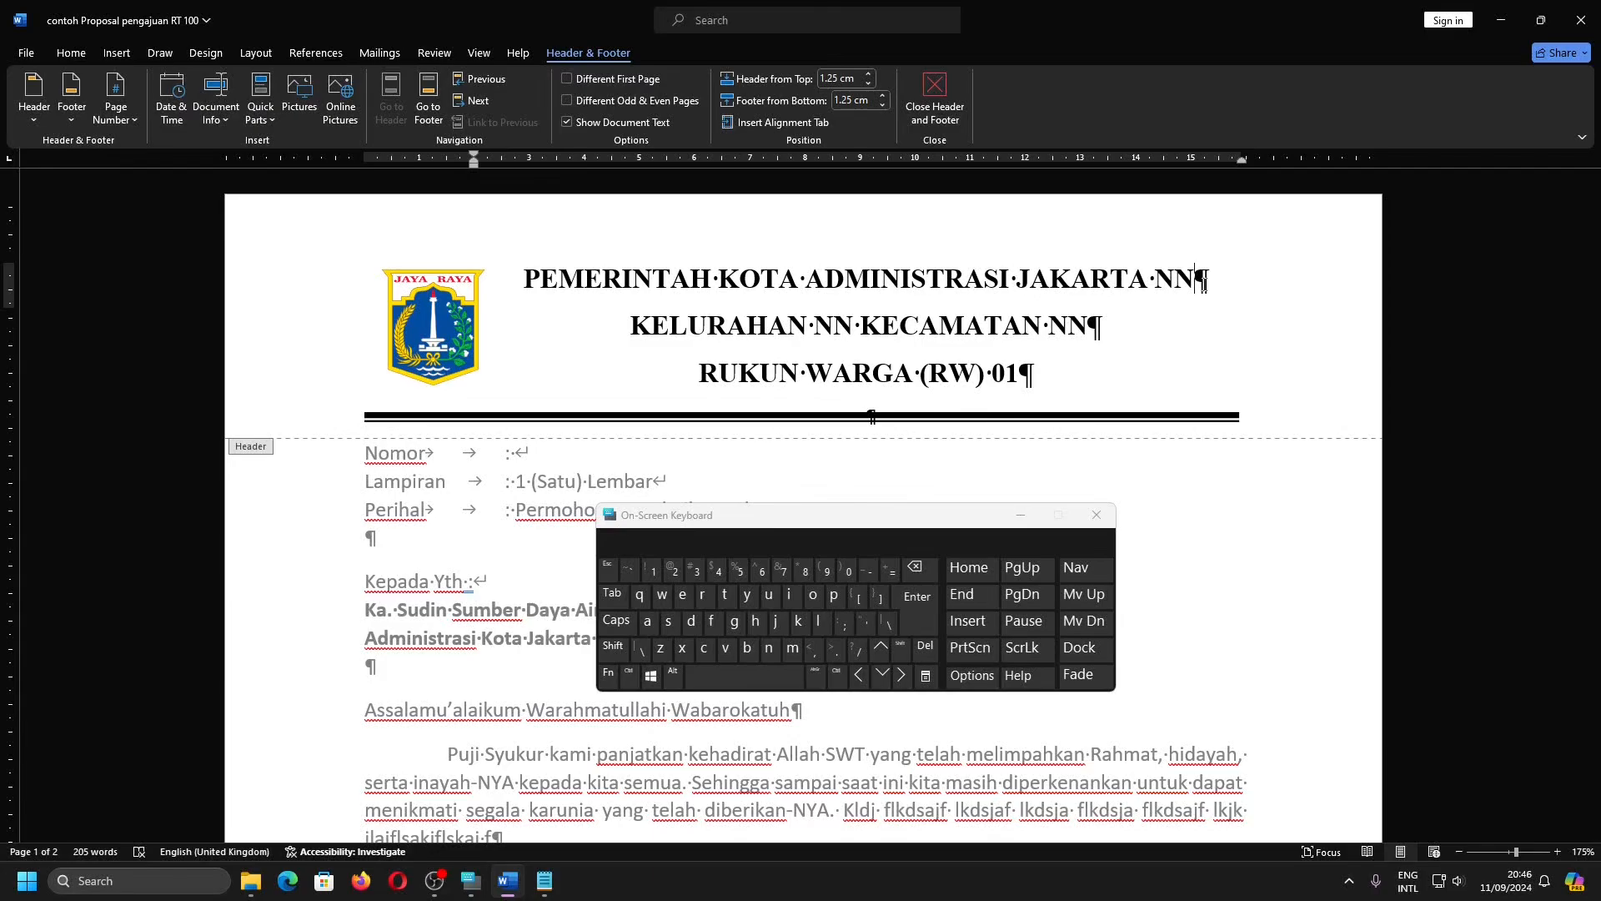
key("Delete")
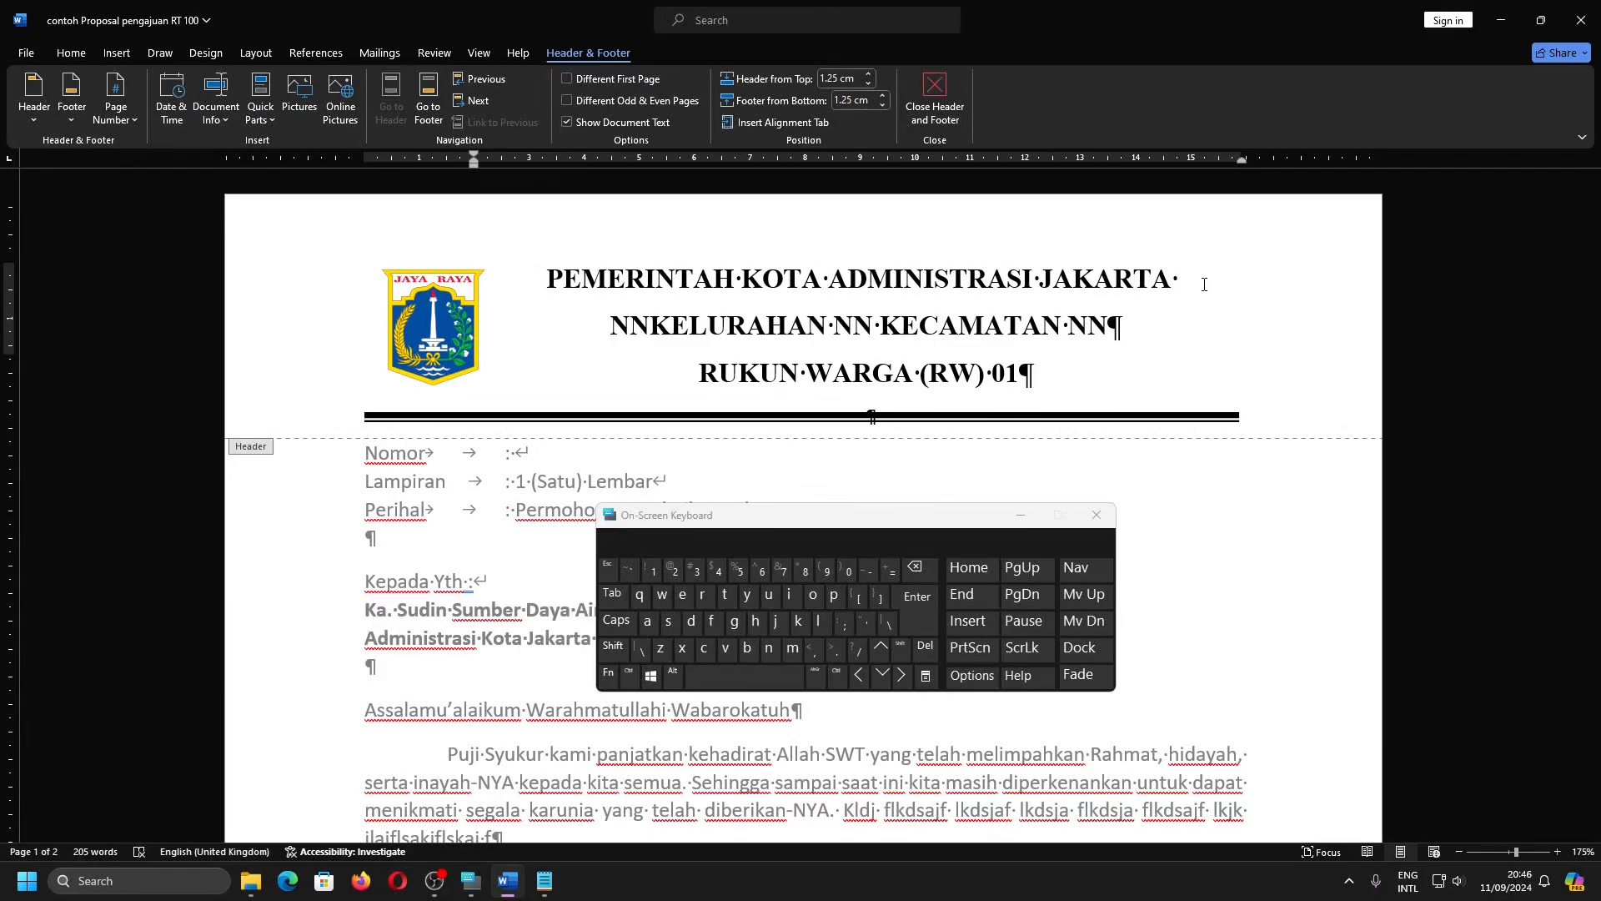
key("shift+Return")
left_click(1086, 344)
key("Delete")
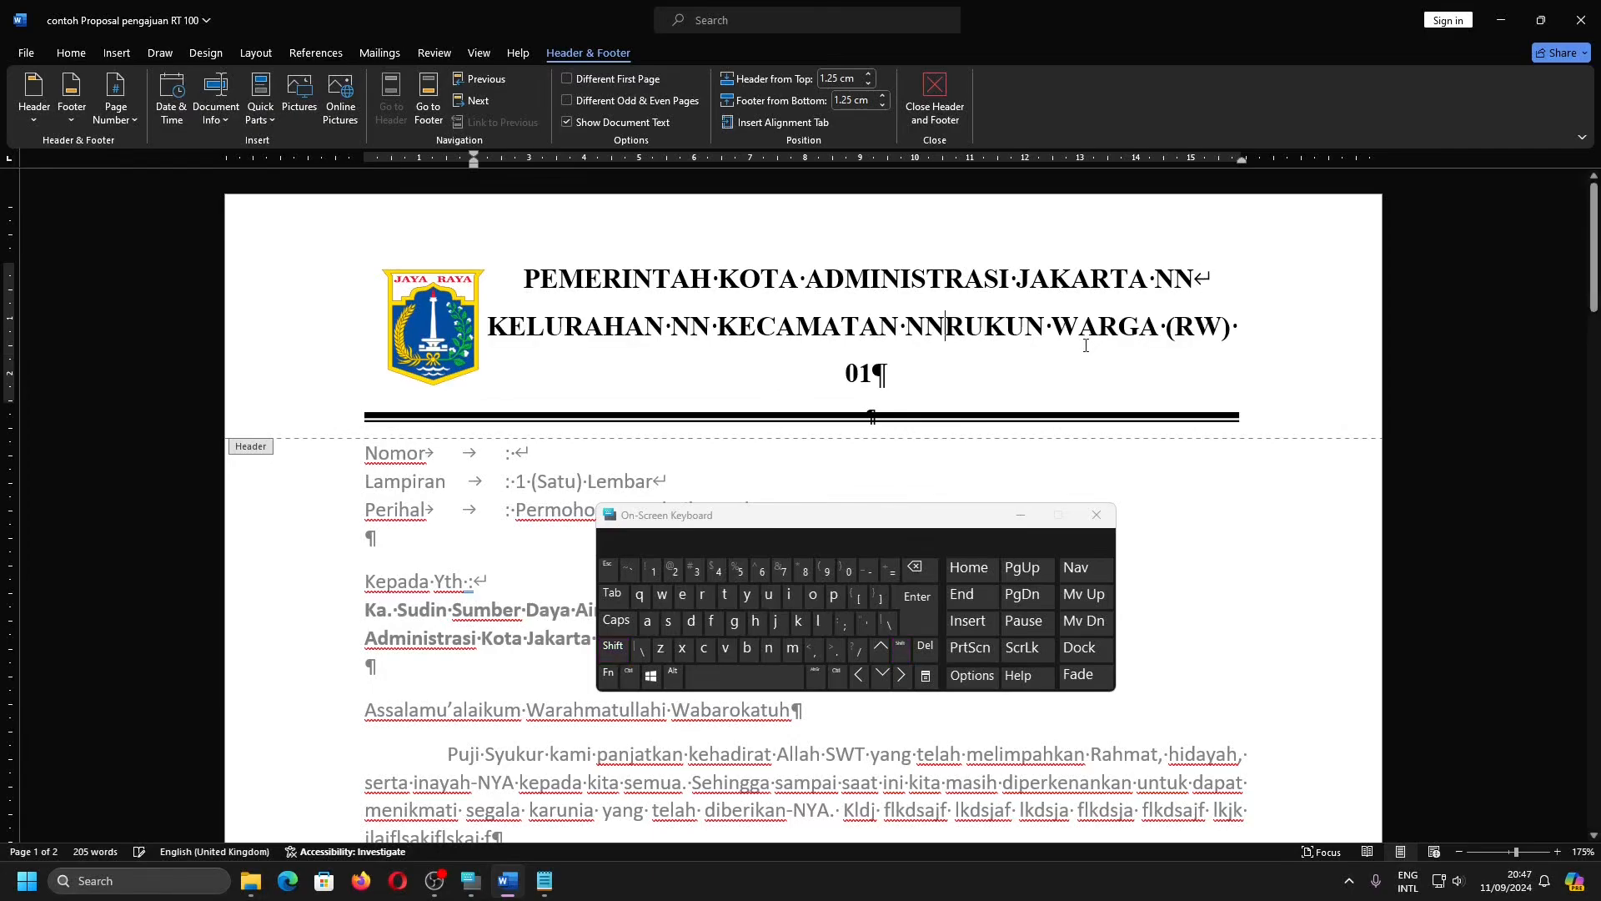
key("shift+Return")
From a cursor in "RUKUN WARGA (RW) 01", switch the whole letterhead between left, centre, right and justified alignment, ending with right alignment.
left_click(1030, 375)
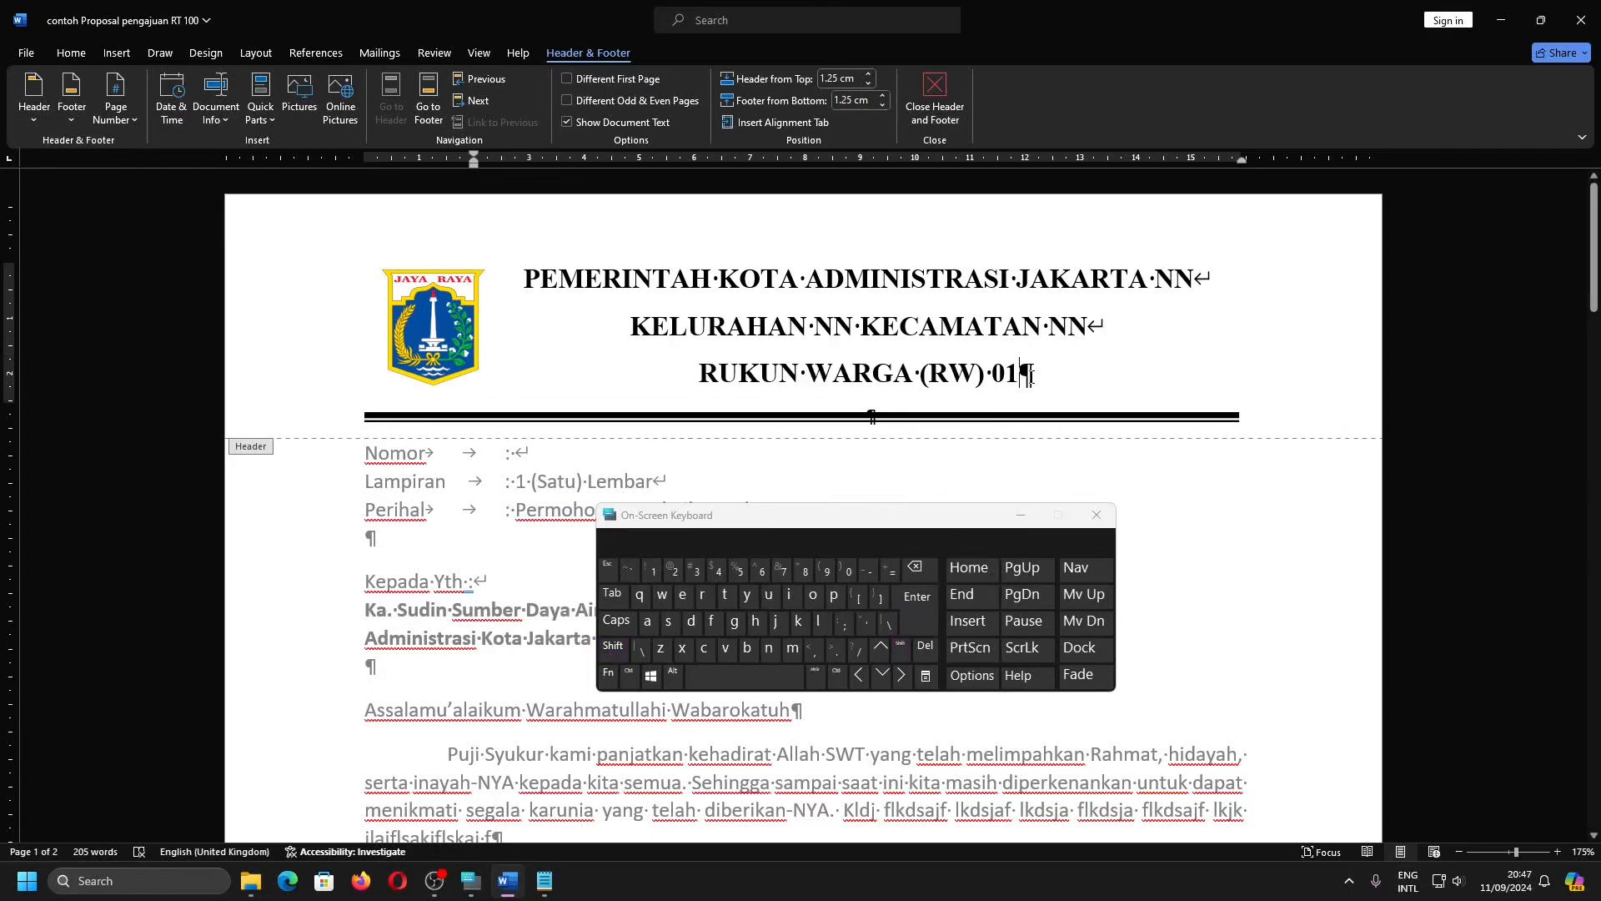
left_click(71, 53)
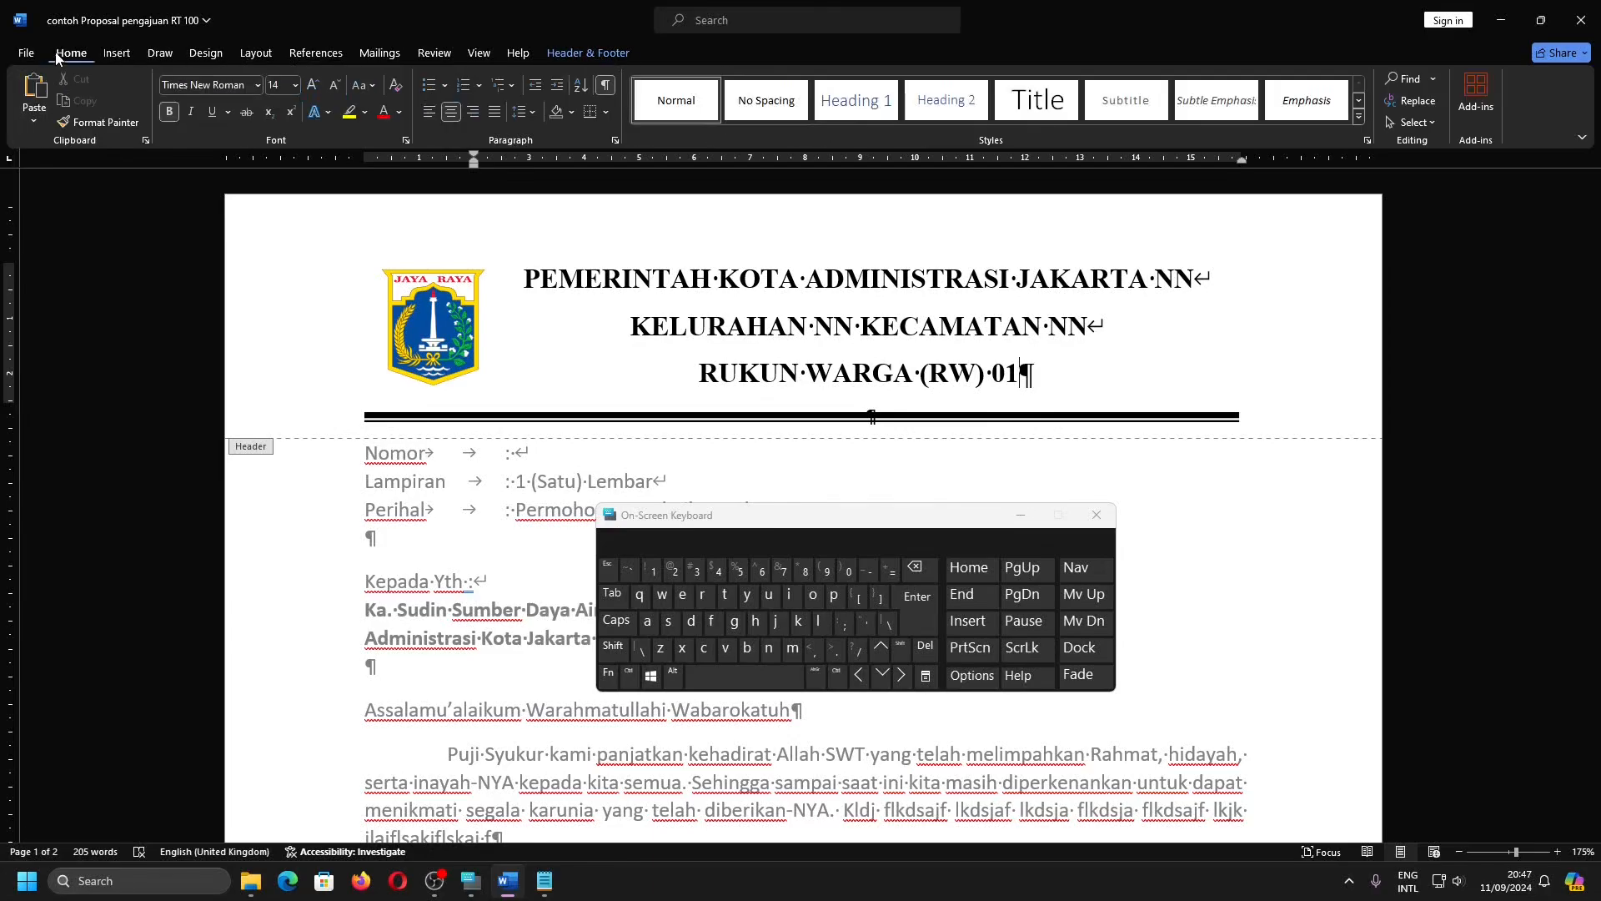
left_click(426, 114)
left_click(453, 113)
left_click(469, 112)
left_click(498, 112)
left_click(473, 111)
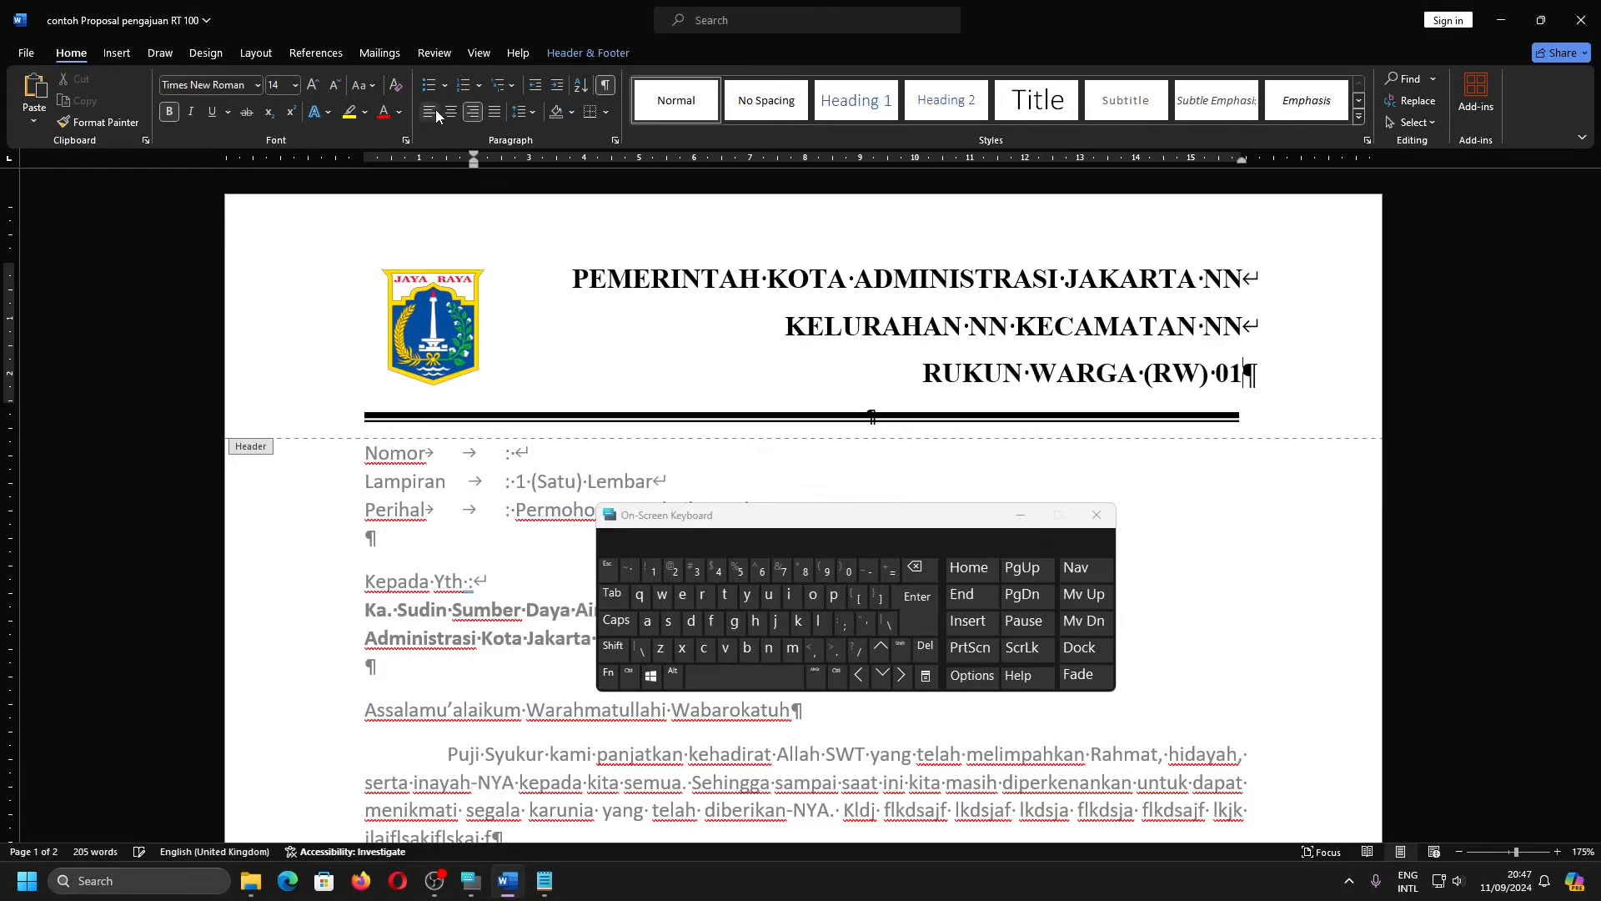
left_click(428, 113)
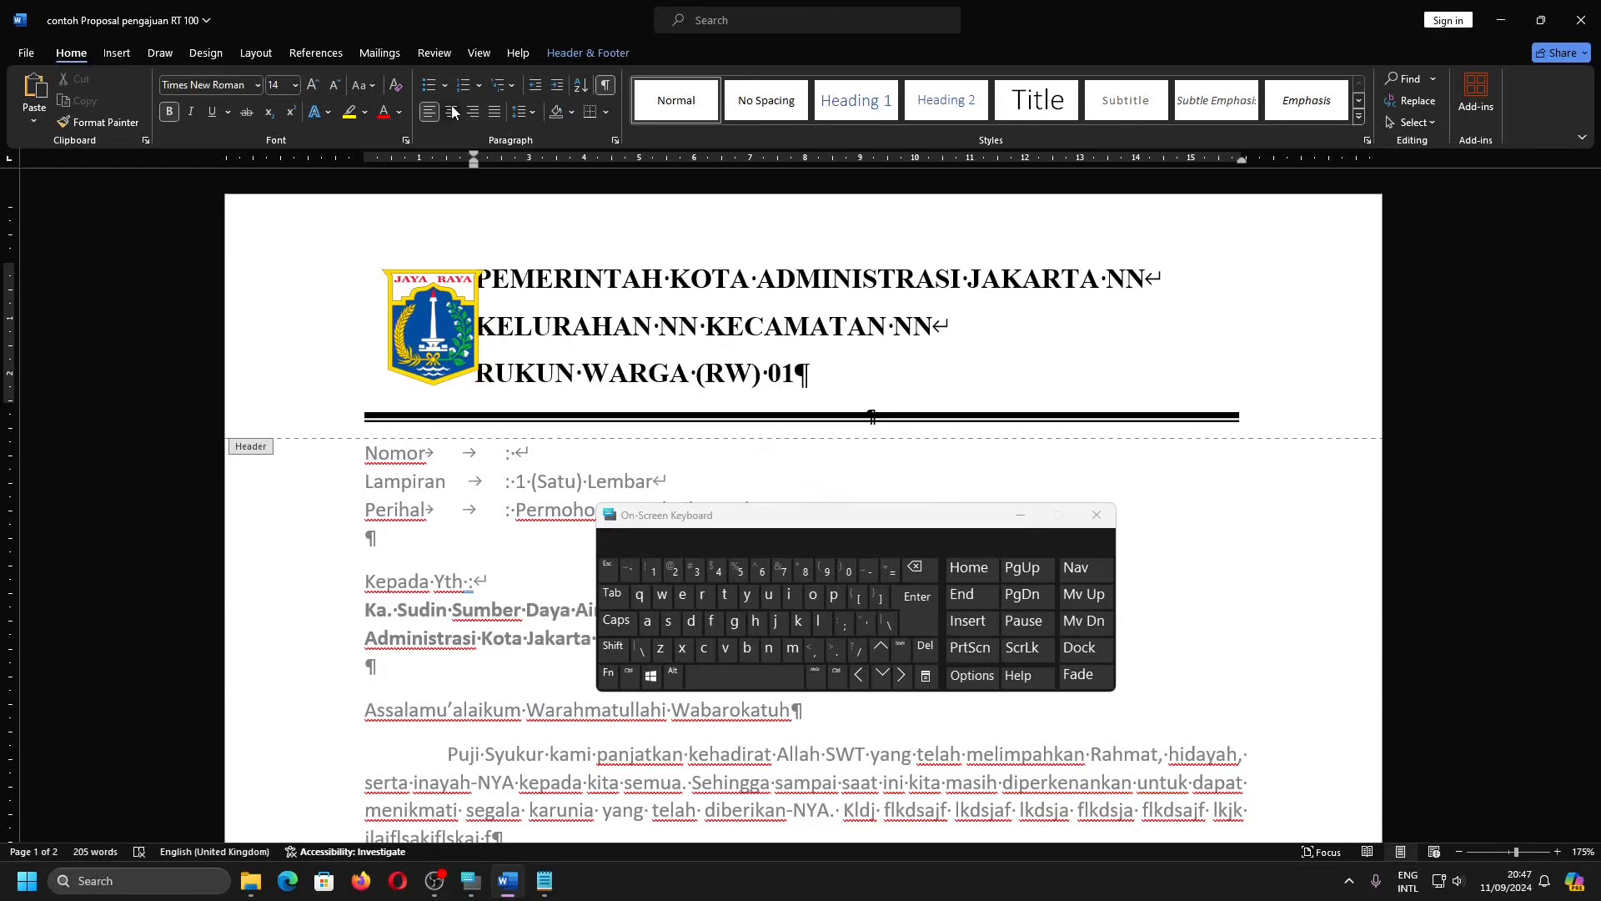
left_click(451, 111)
left_click(491, 111)
left_click(467, 112)
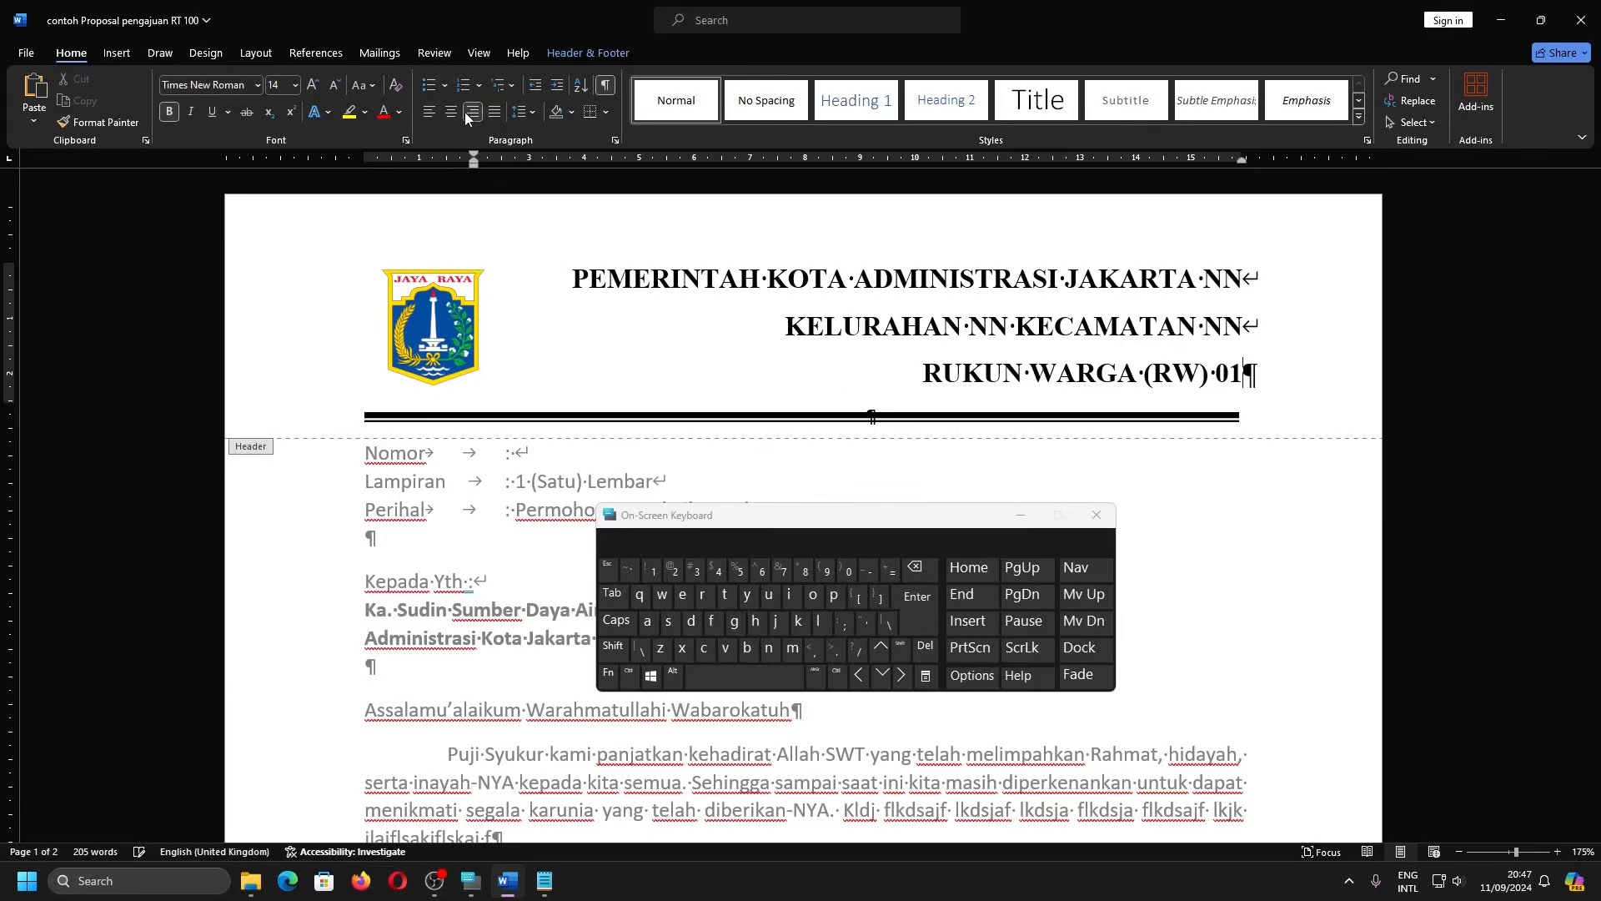
left_click(429, 112)
left_click(452, 113)
left_click(473, 113)
scroll(473, 119, "down", 6)
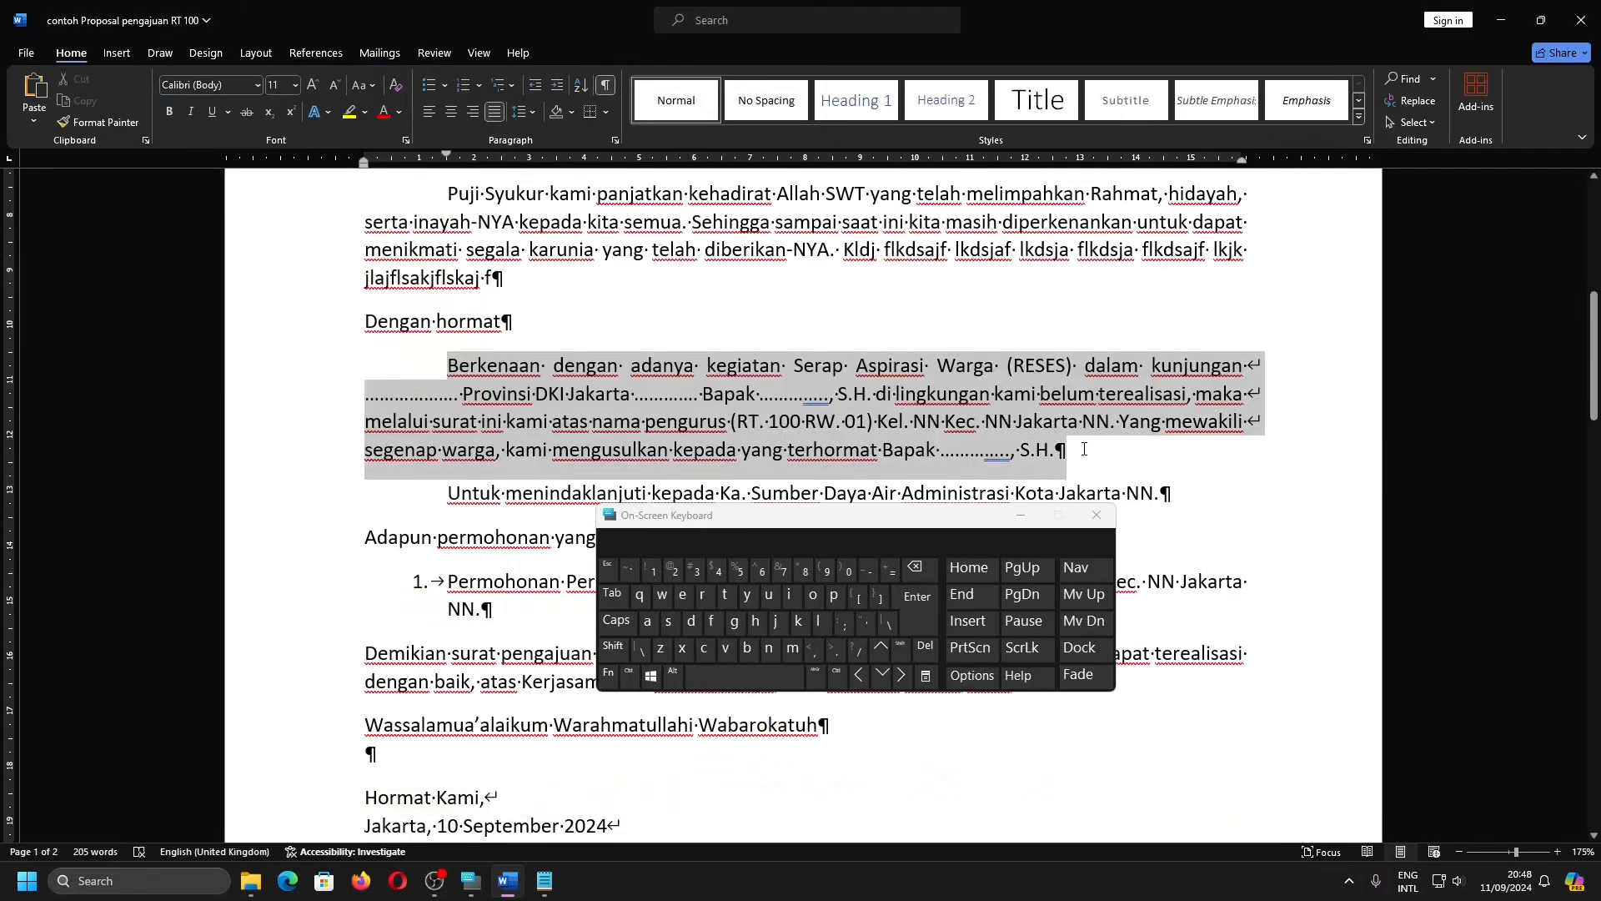
Copy the selected "Berkenaan dengan" paragraph, switch to Notepad and replace all of its text with the copied paragraph.
key("ctrl")
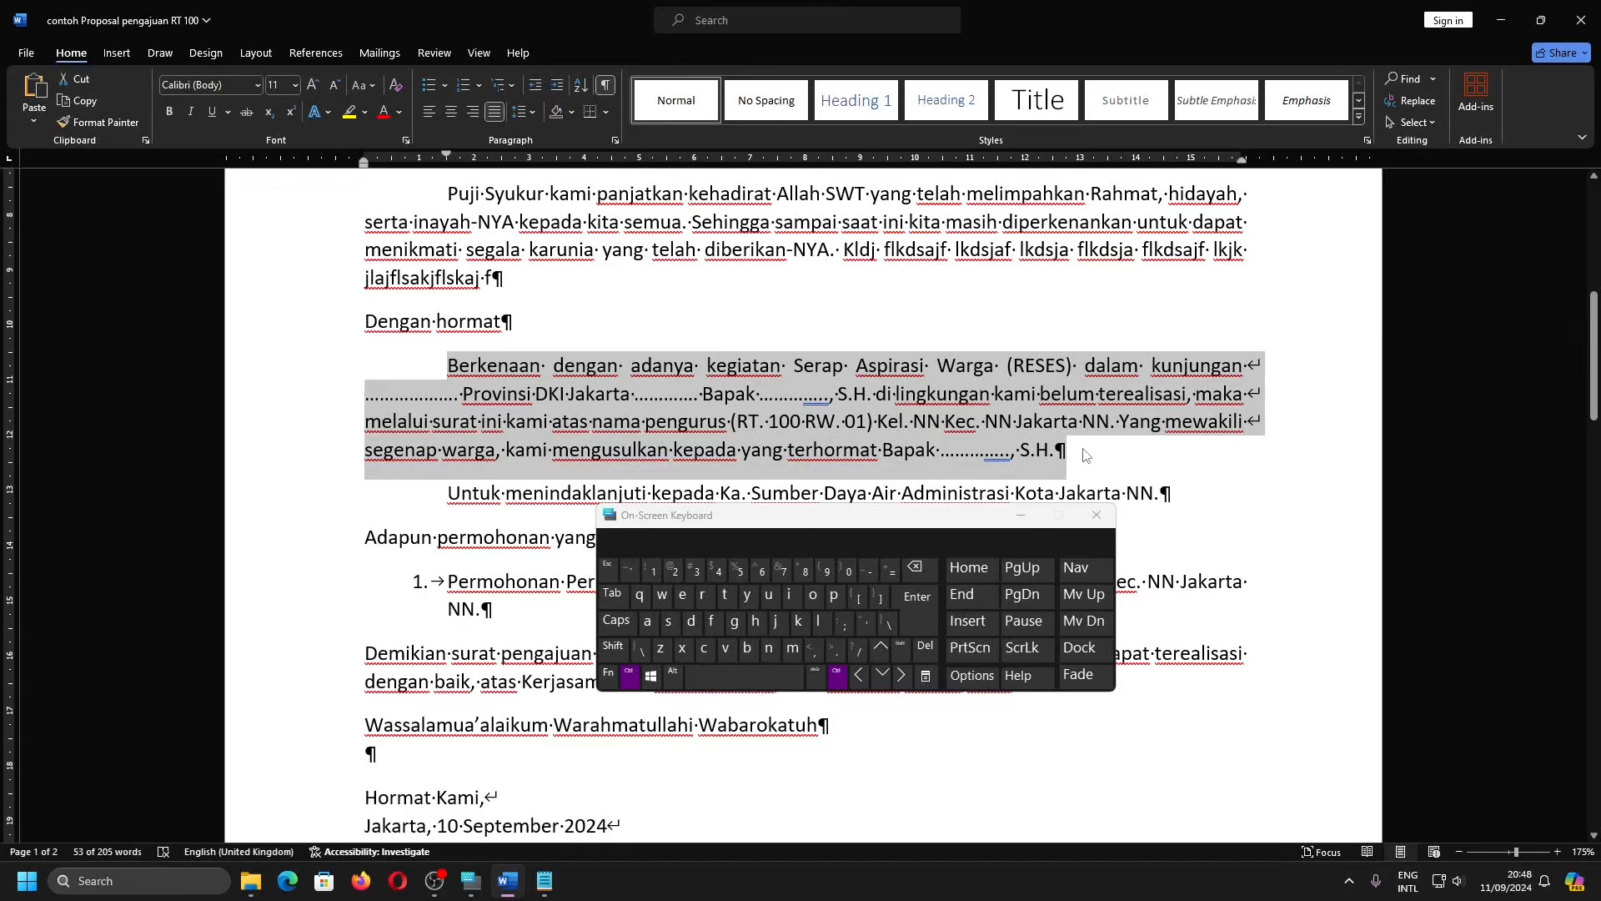
left_click(545, 880)
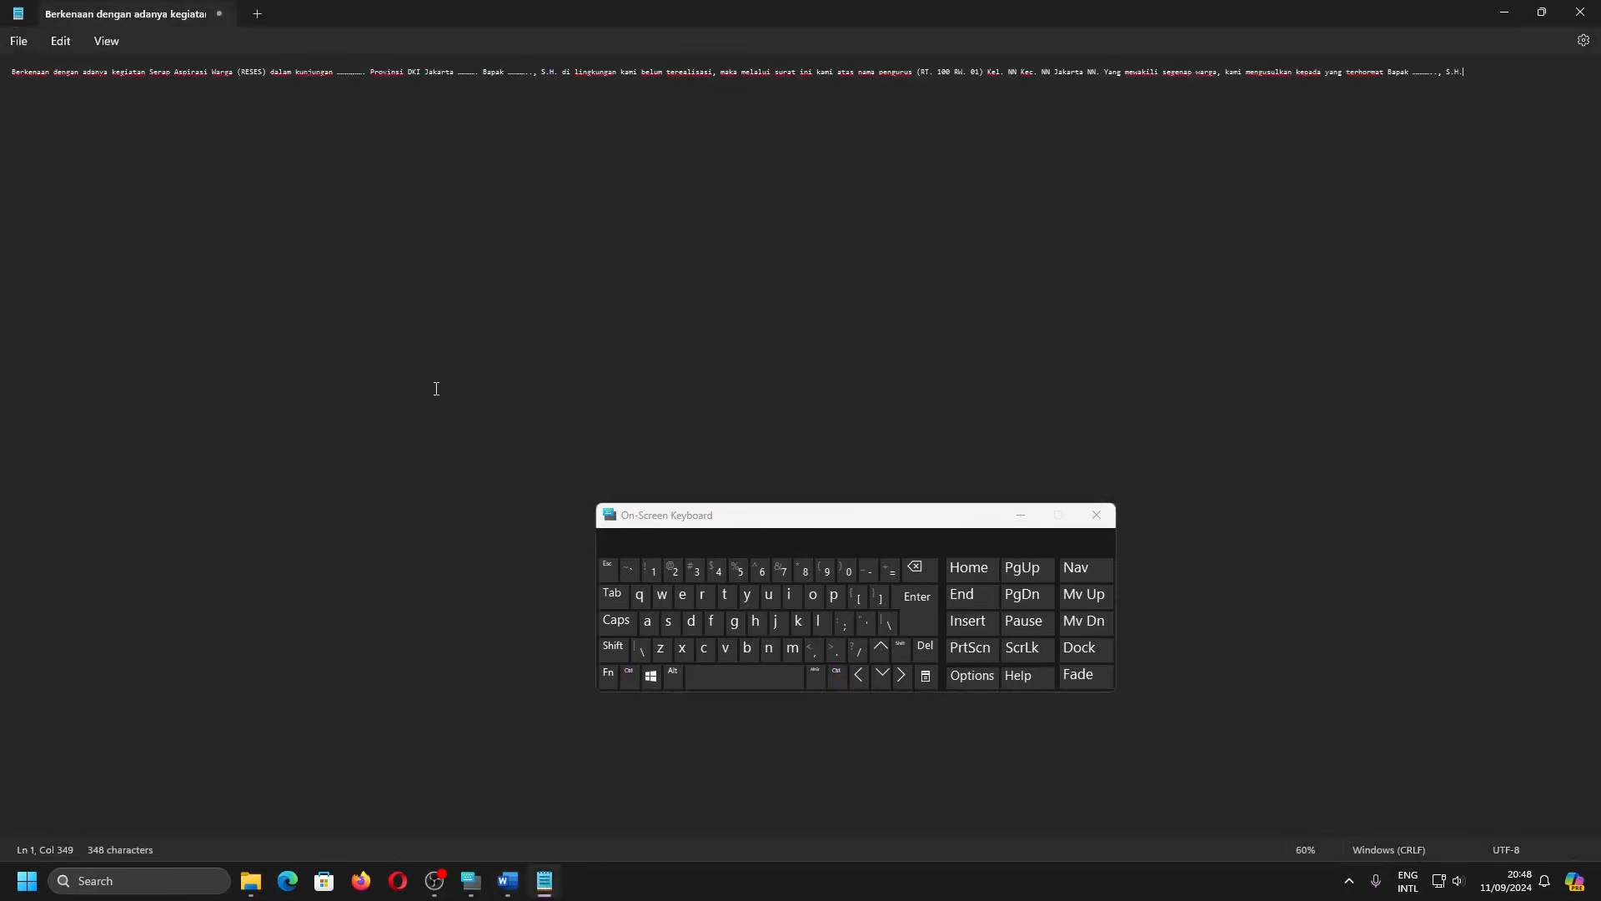
key("ctrl+a")
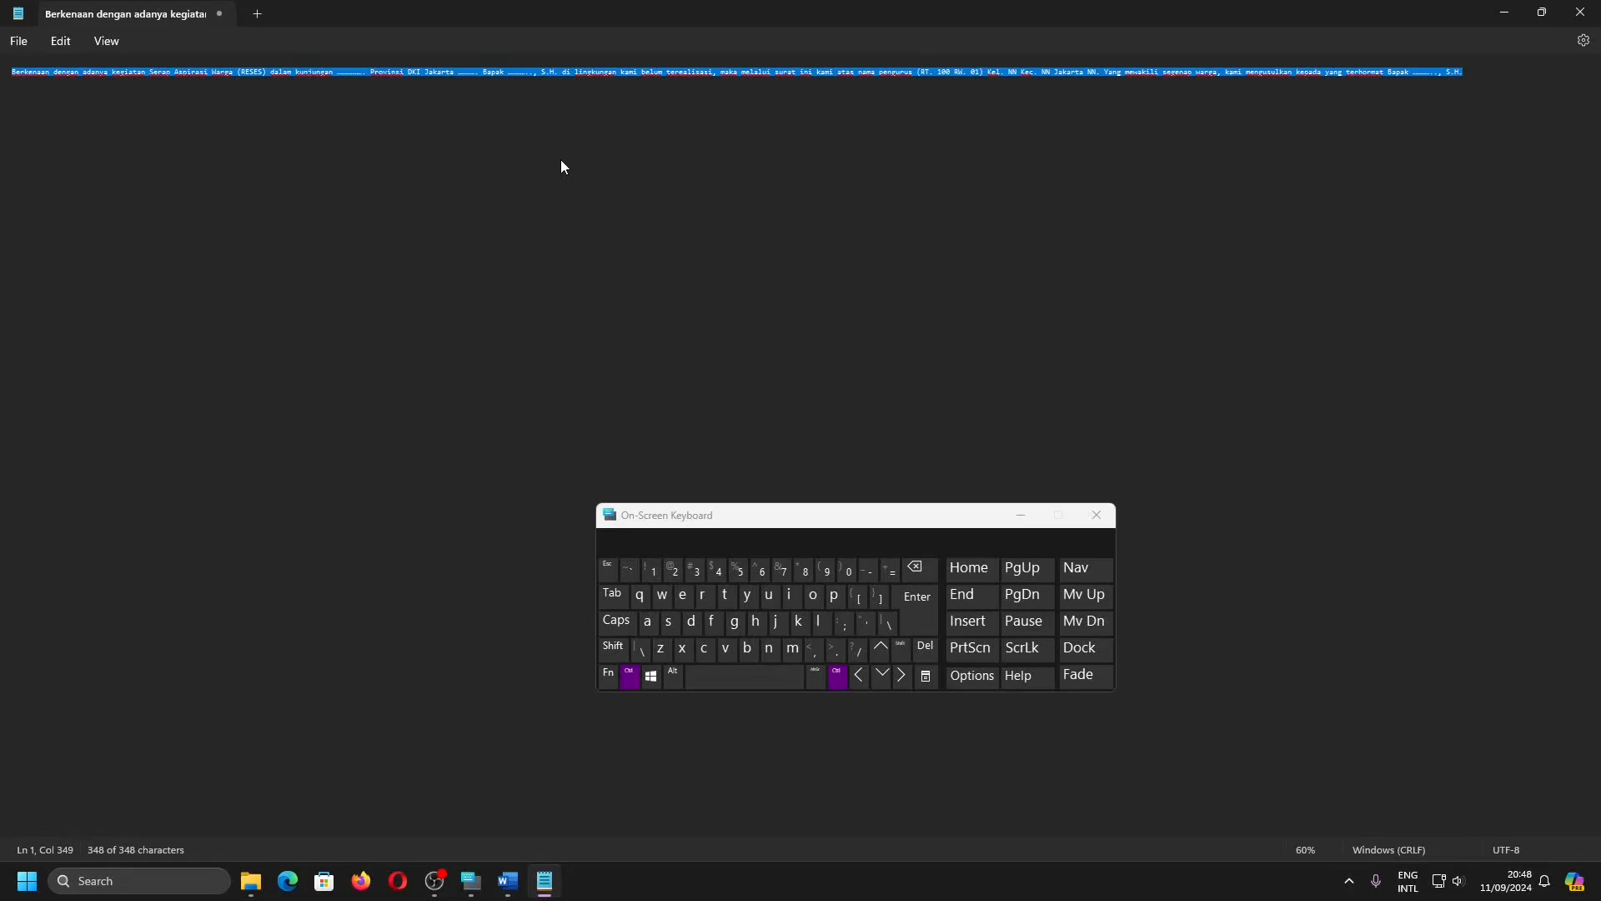
type("Berkenaan dengan adanya kegiatan Serap Aspirasi Warga (RESES) dalam kunjungan ……………. Provinsi DKI Jakarta ………..Bapak ………..., S.H. di lingkungan kami belum terealisasi, maka melalui surat ini kami atas nama pengurus (RT. 100 RW. 01) Kel. NN Kec. NN Jakarta NN. Yang mewakili segenap warga, kami mengusulkan kepada yang terhormat Bapak ………..., S.H.")
scroll(281, 77, "up", 7)
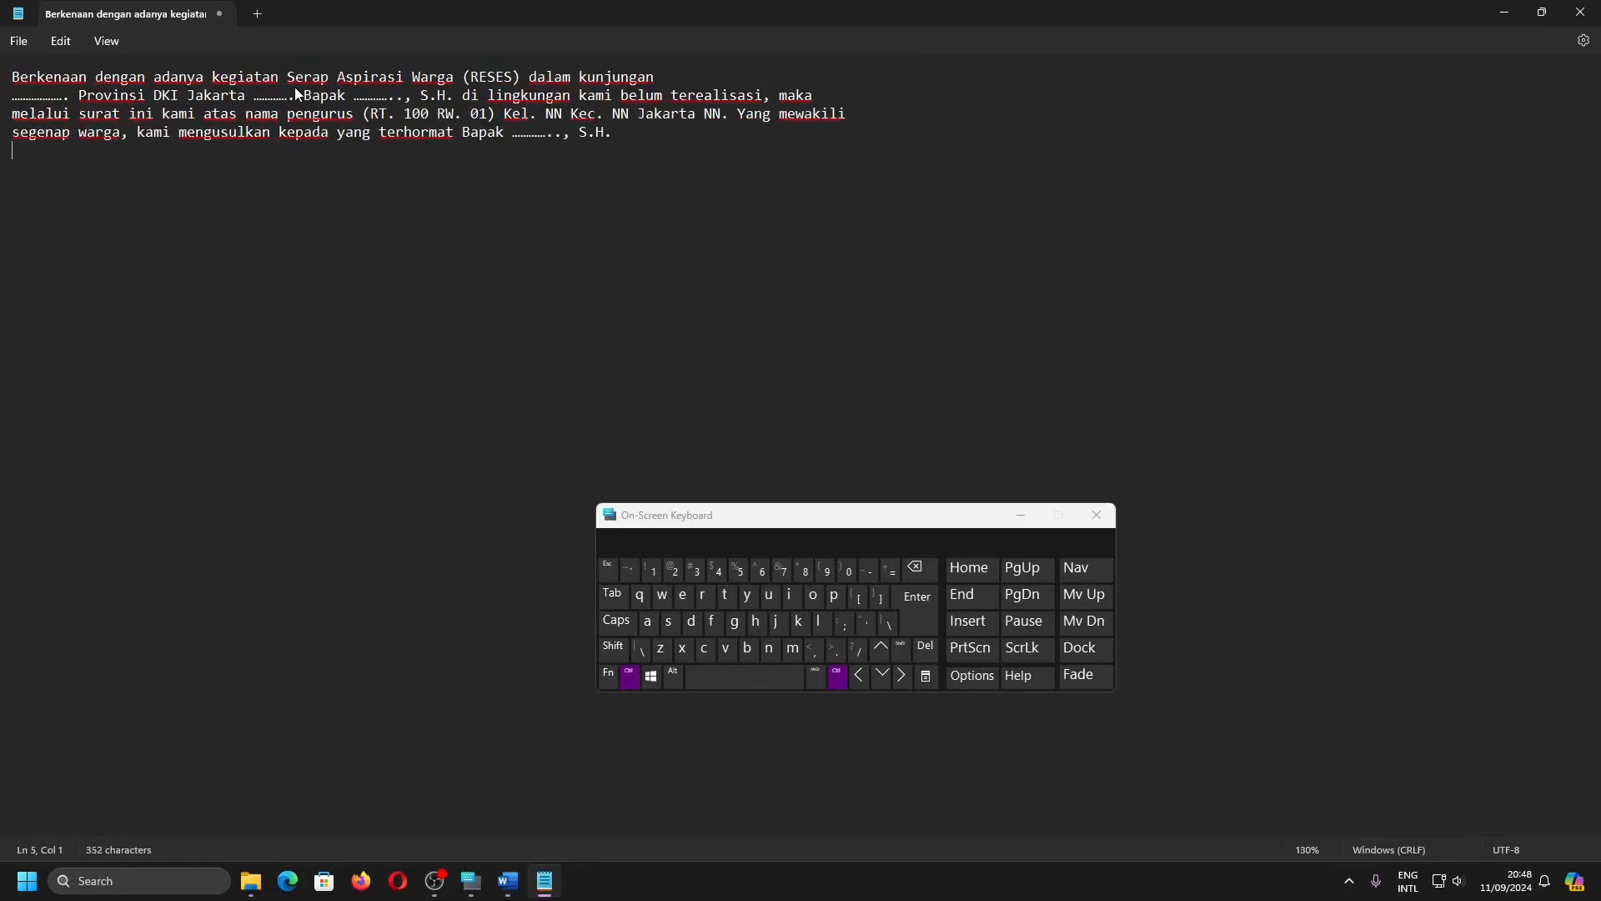
scroll(529, 134, "down", 10)
scroll(529, 134, "up", 11)
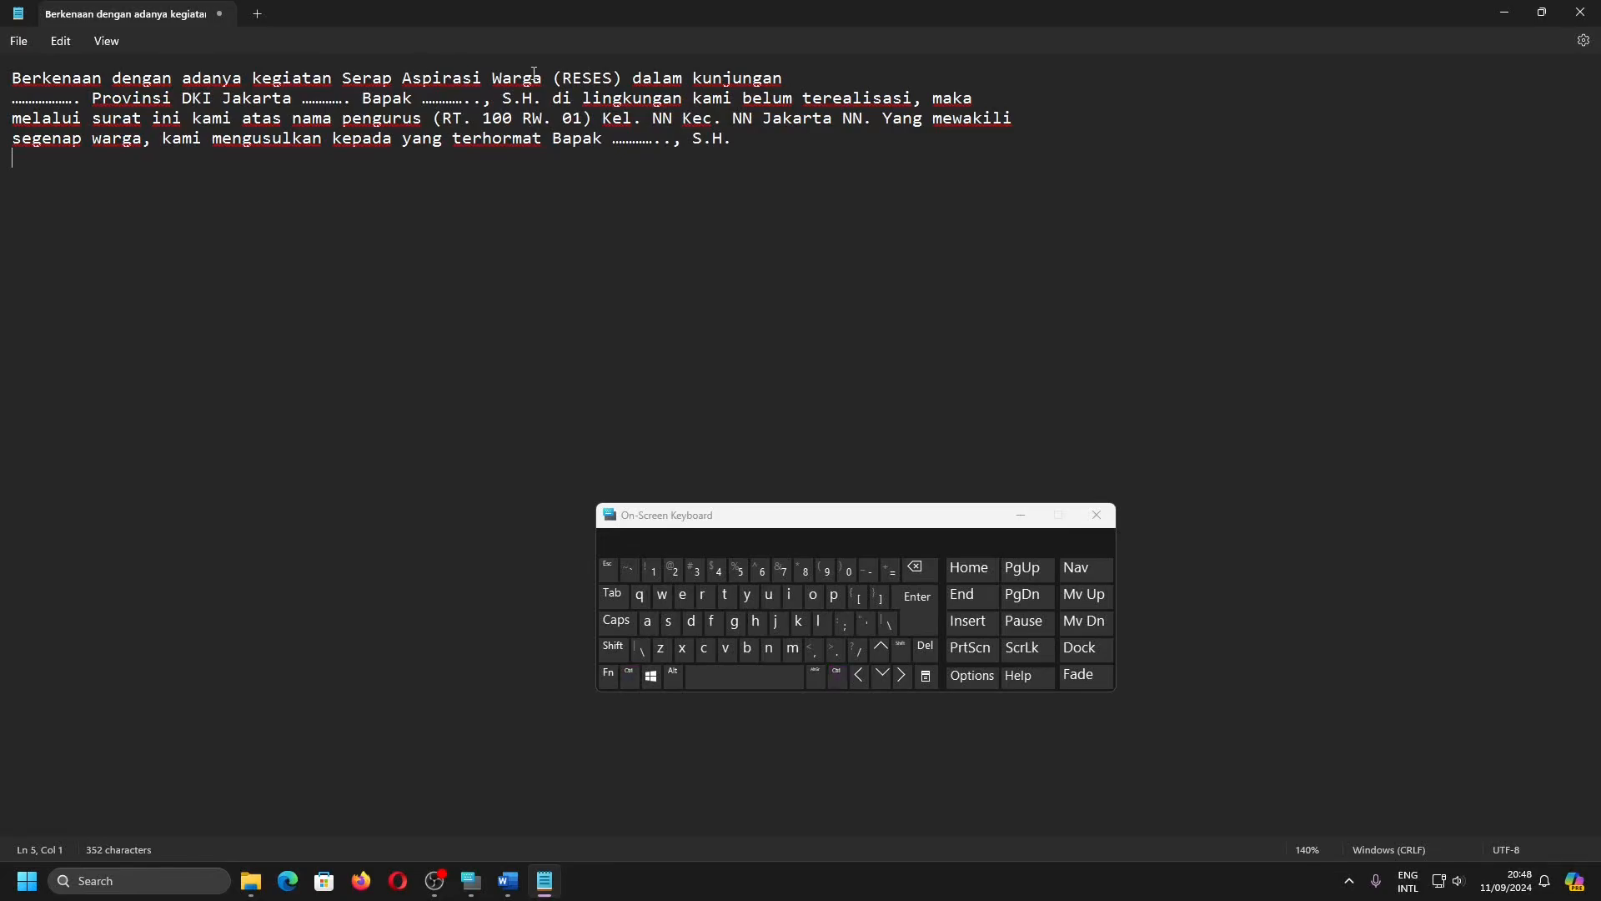
left_click(849, 83)
scroll(849, 84, "down", 1)
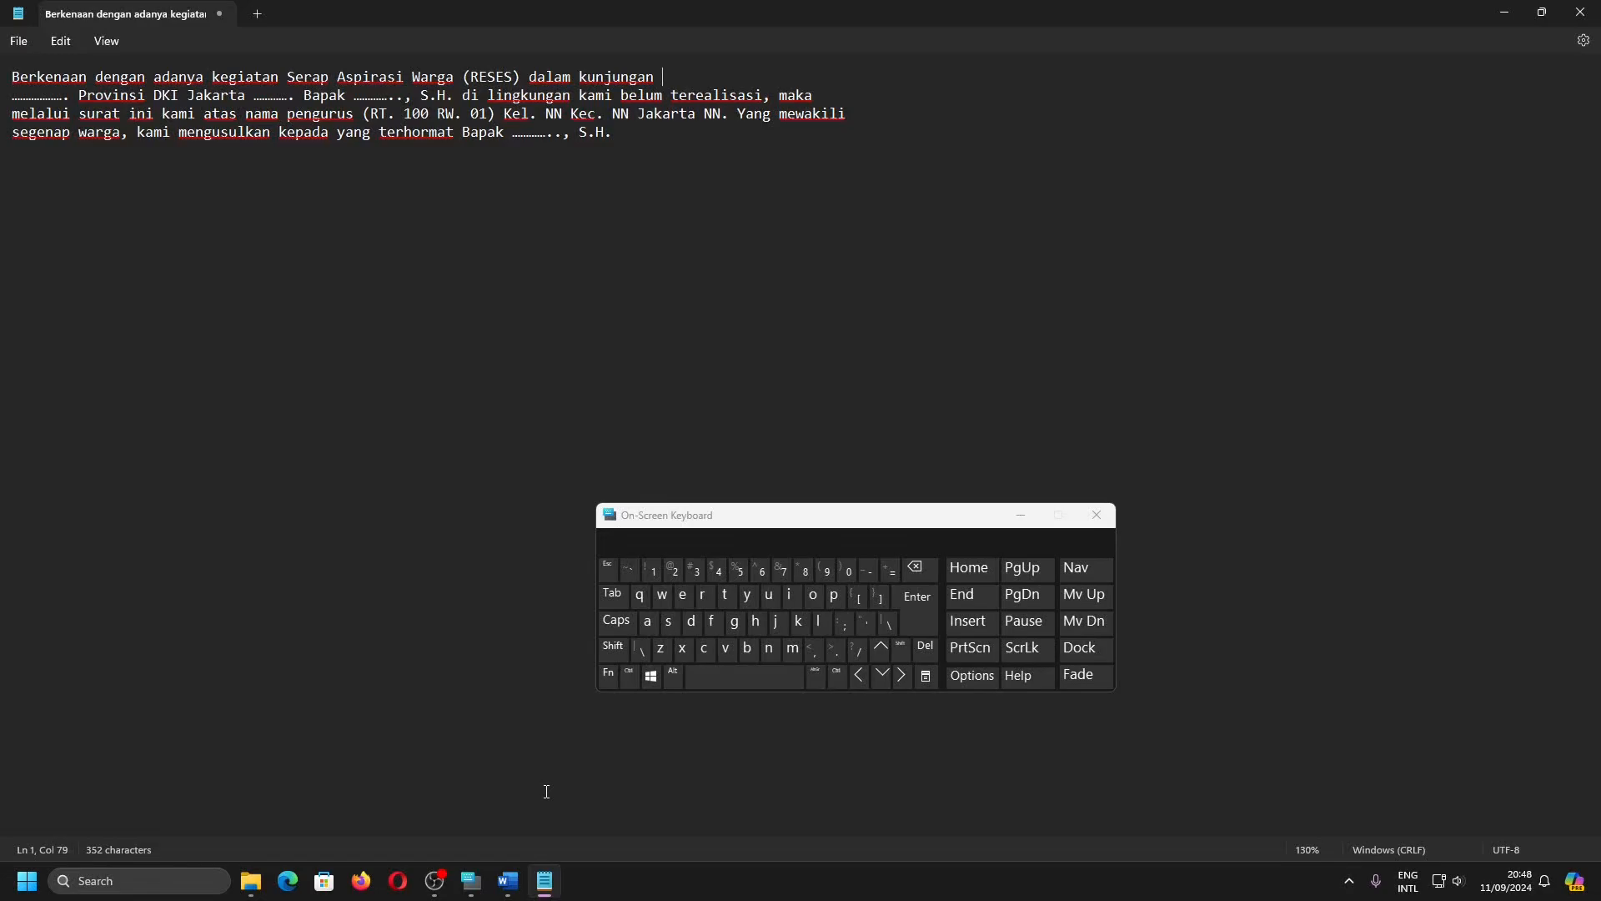
Switch back to Word, open the page header and delete the manual line breaks after the first two letterhead lines.
left_click(504, 890)
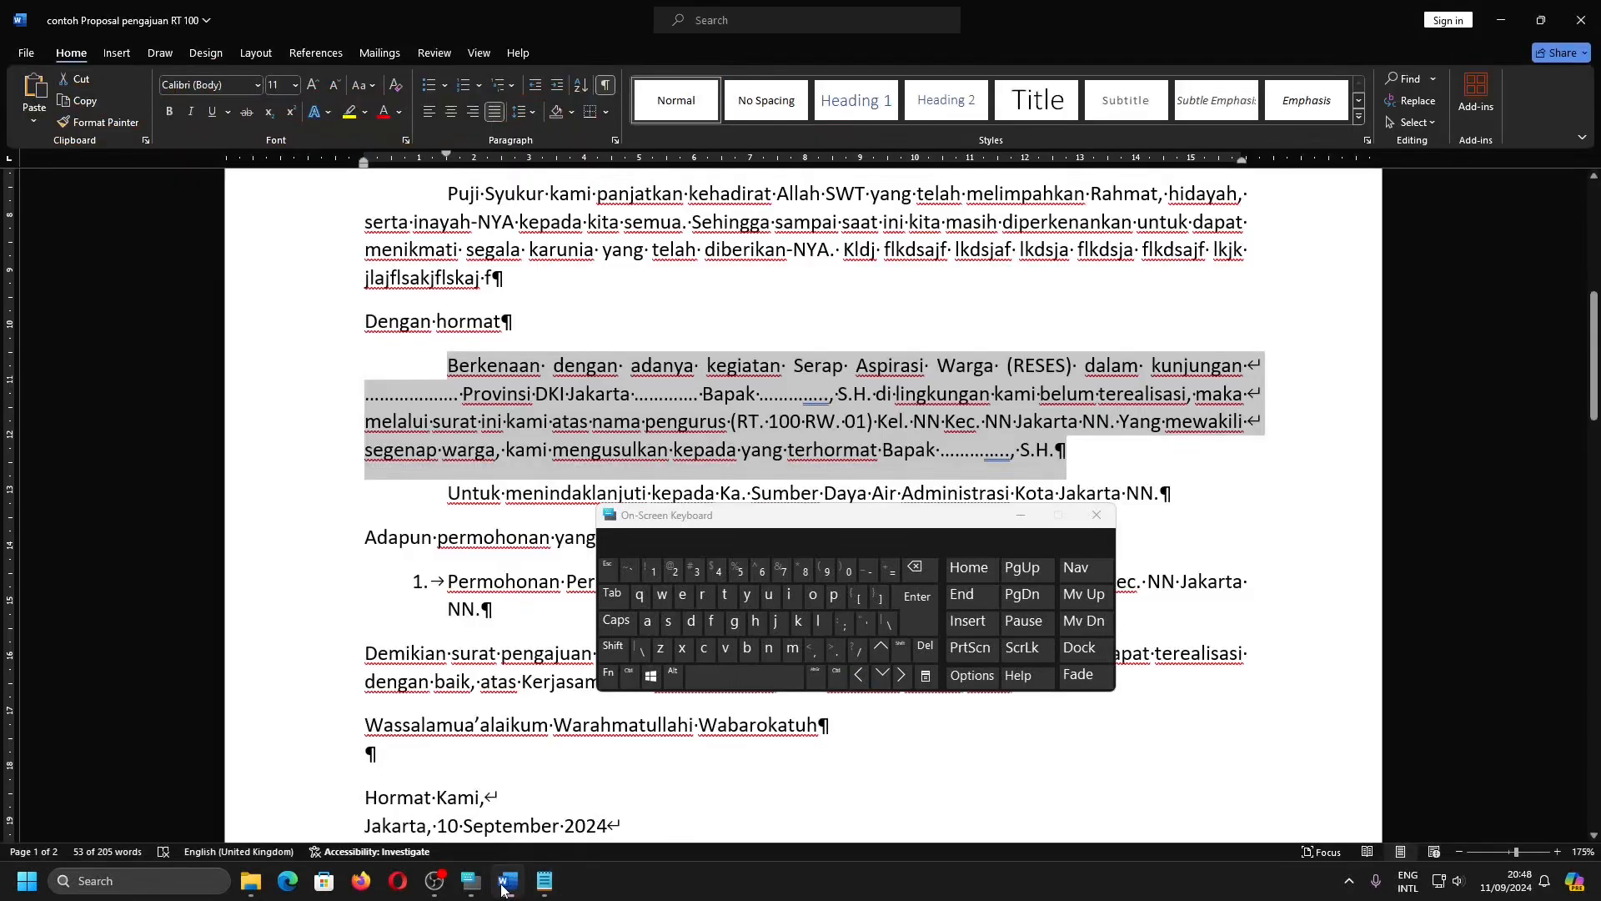
left_click(1270, 375)
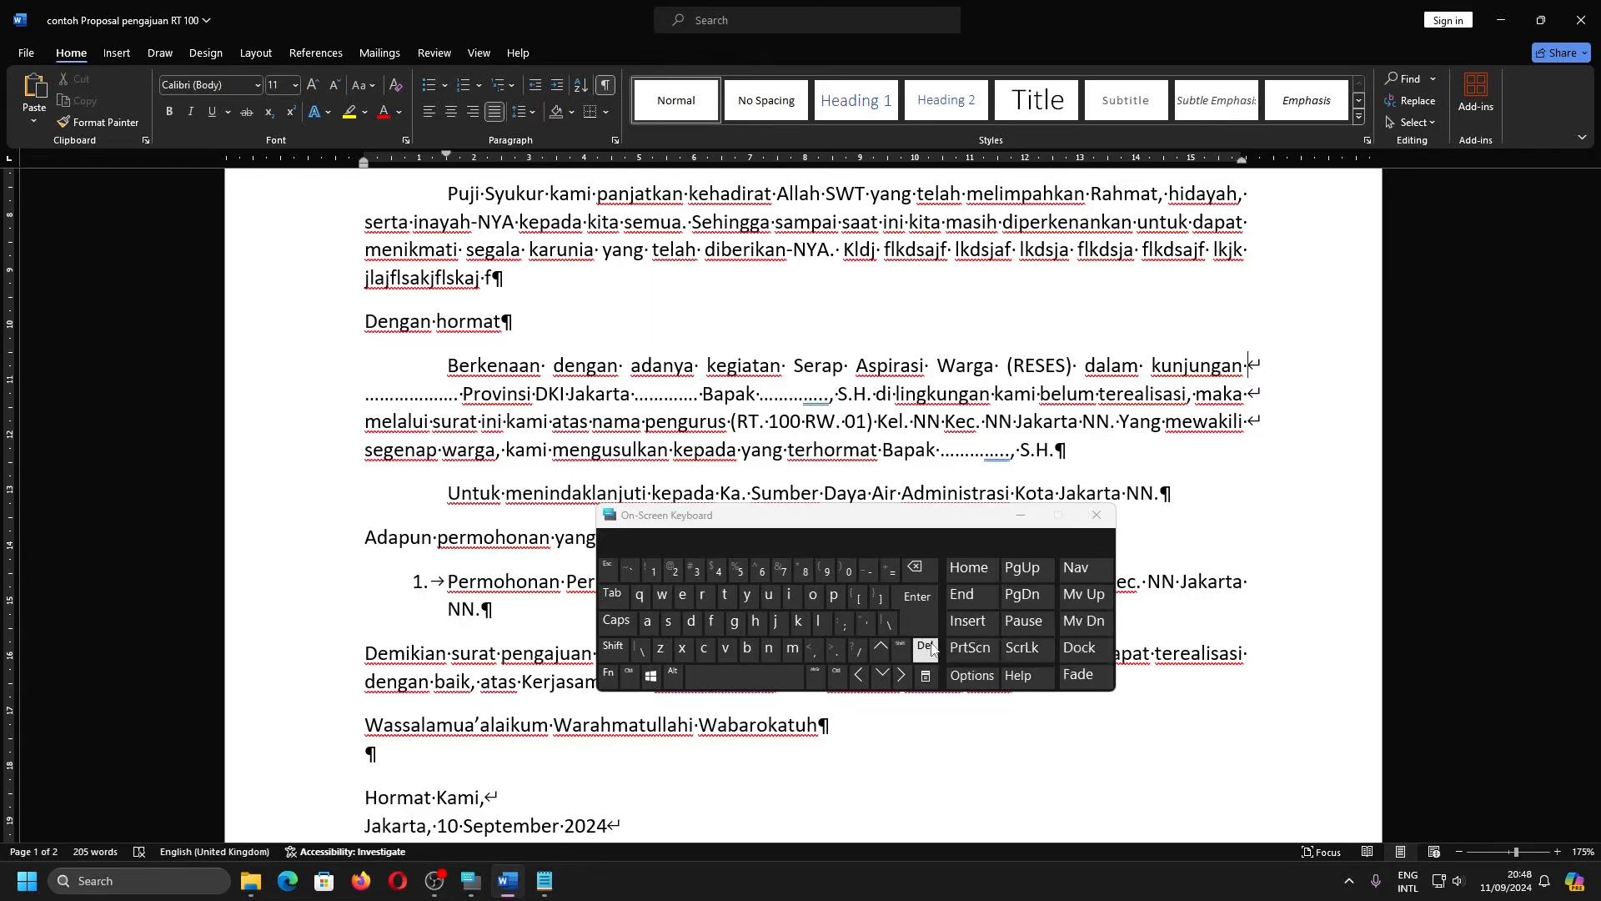
scroll(1296, 388, "down", 4)
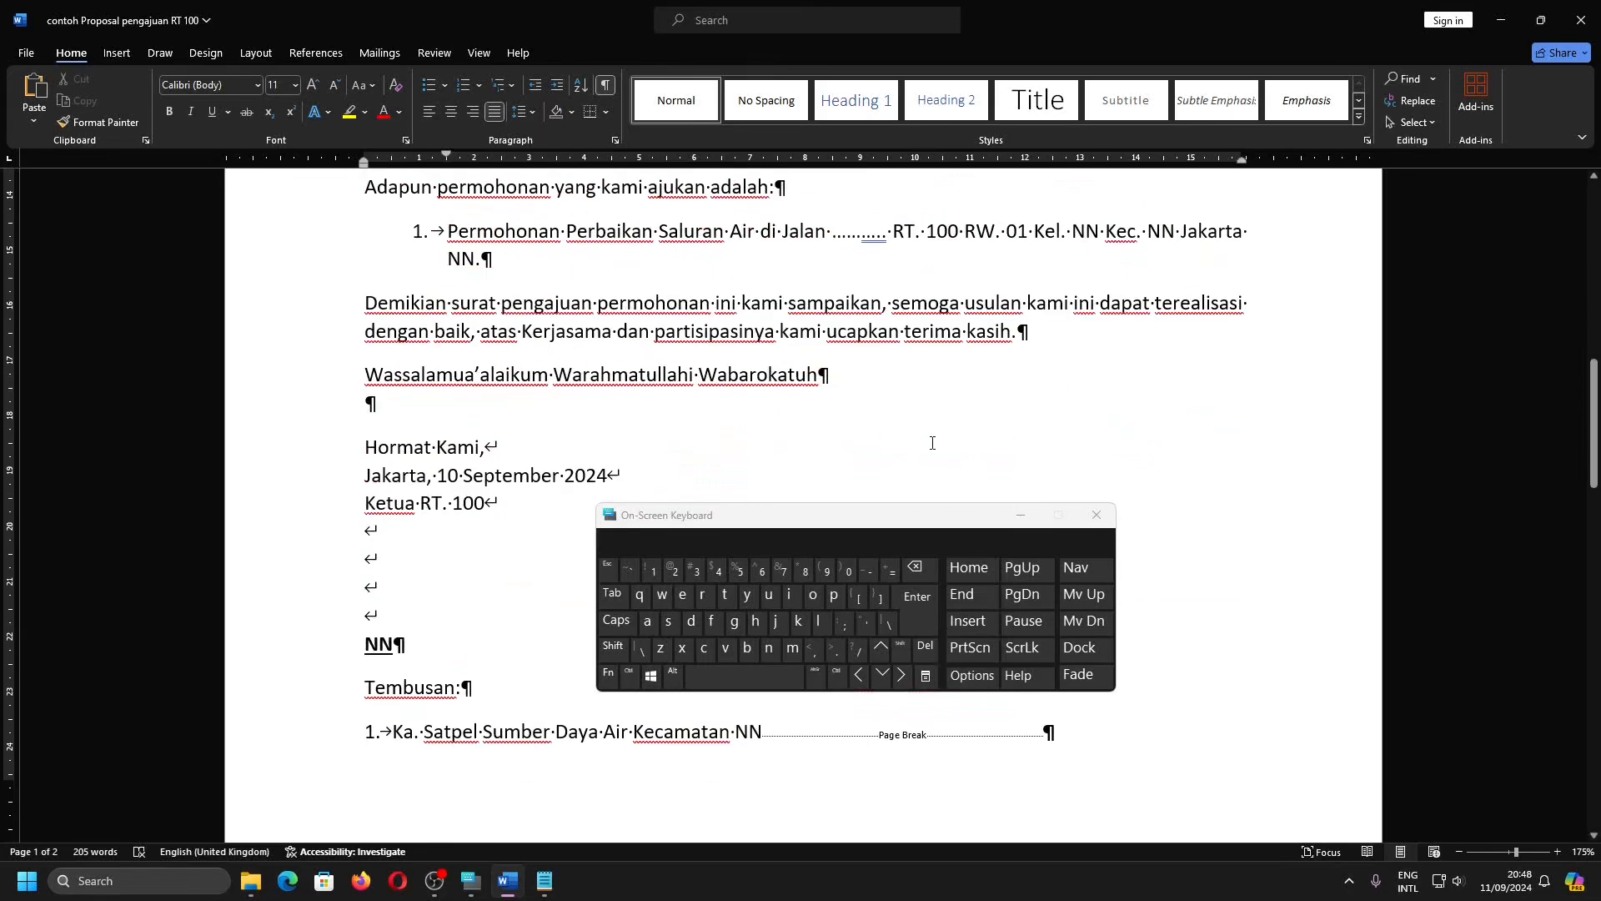
scroll(704, 457, "up", 10)
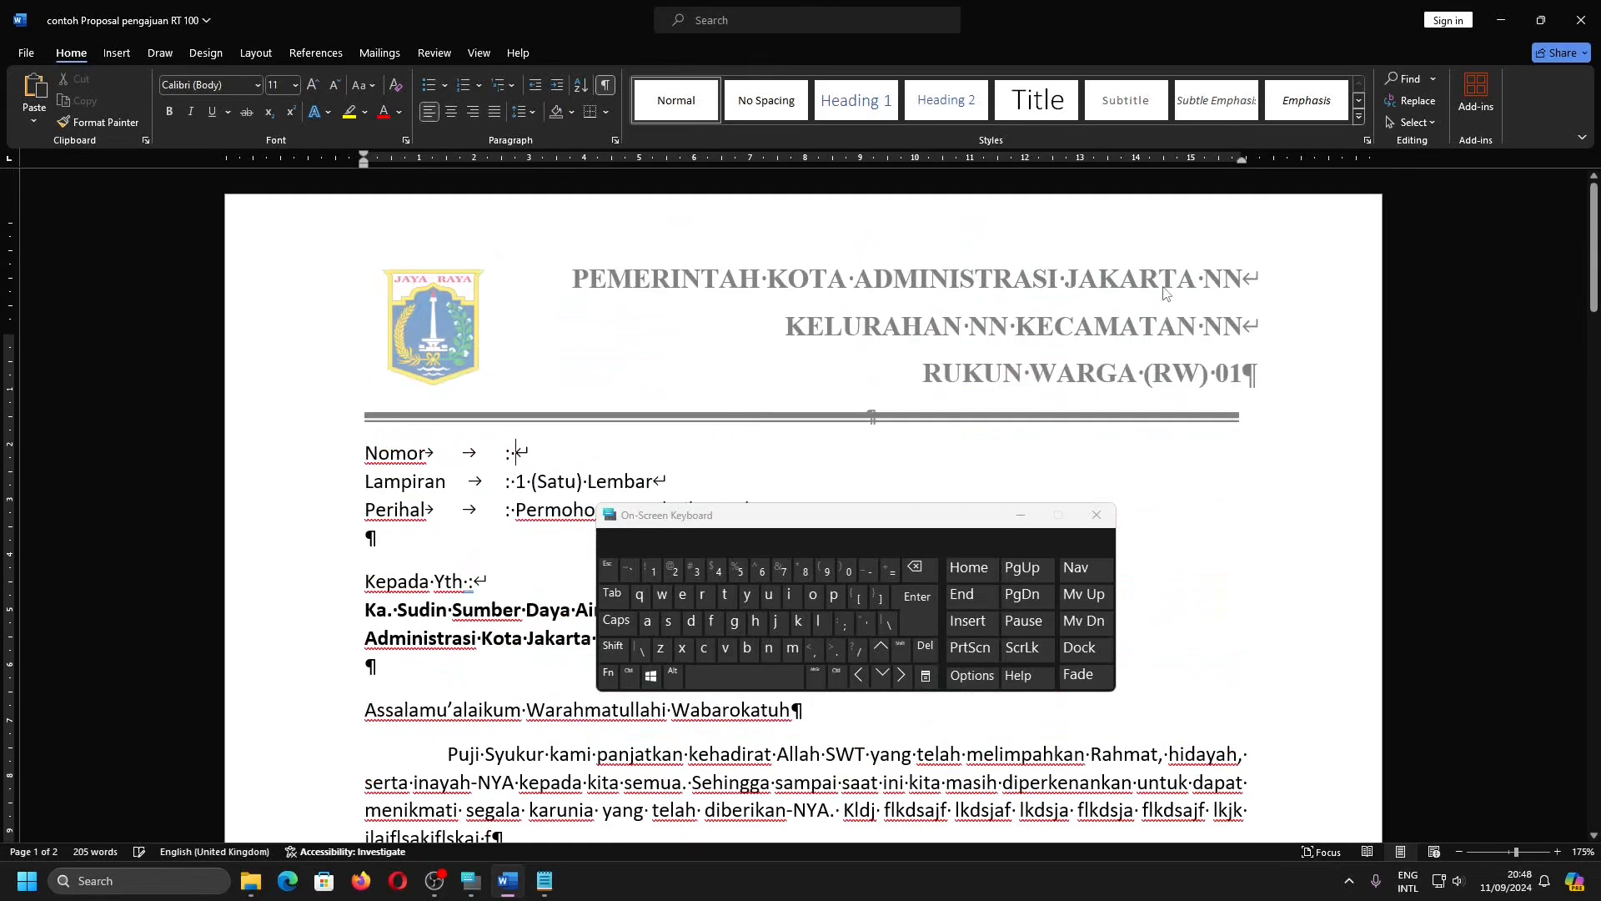
double_click(1242, 284)
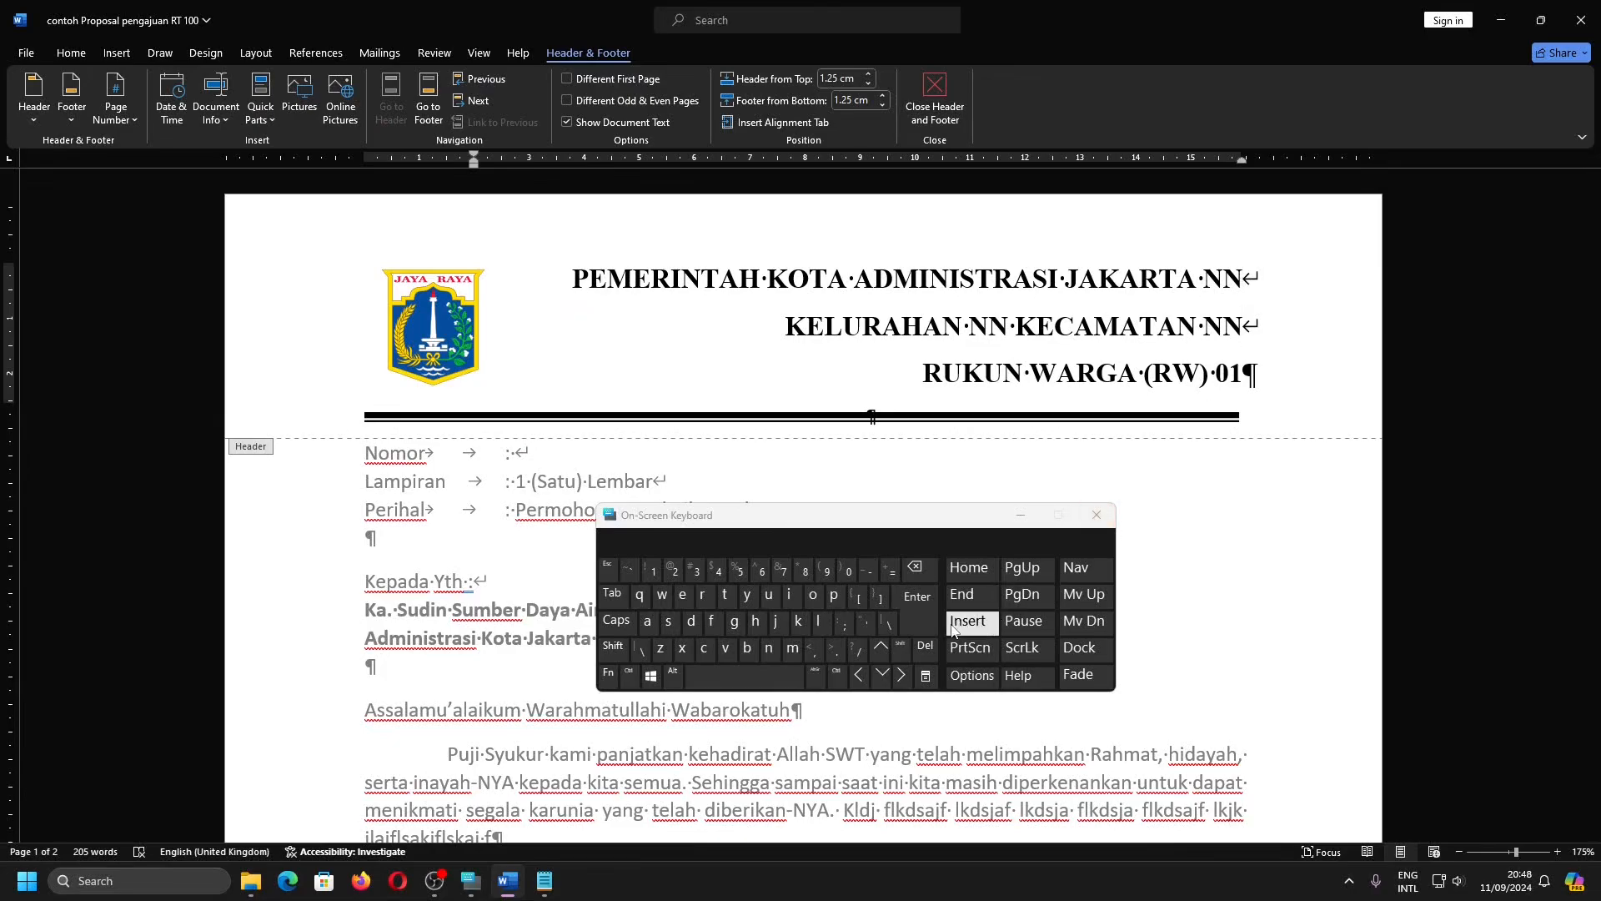
left_click(925, 647)
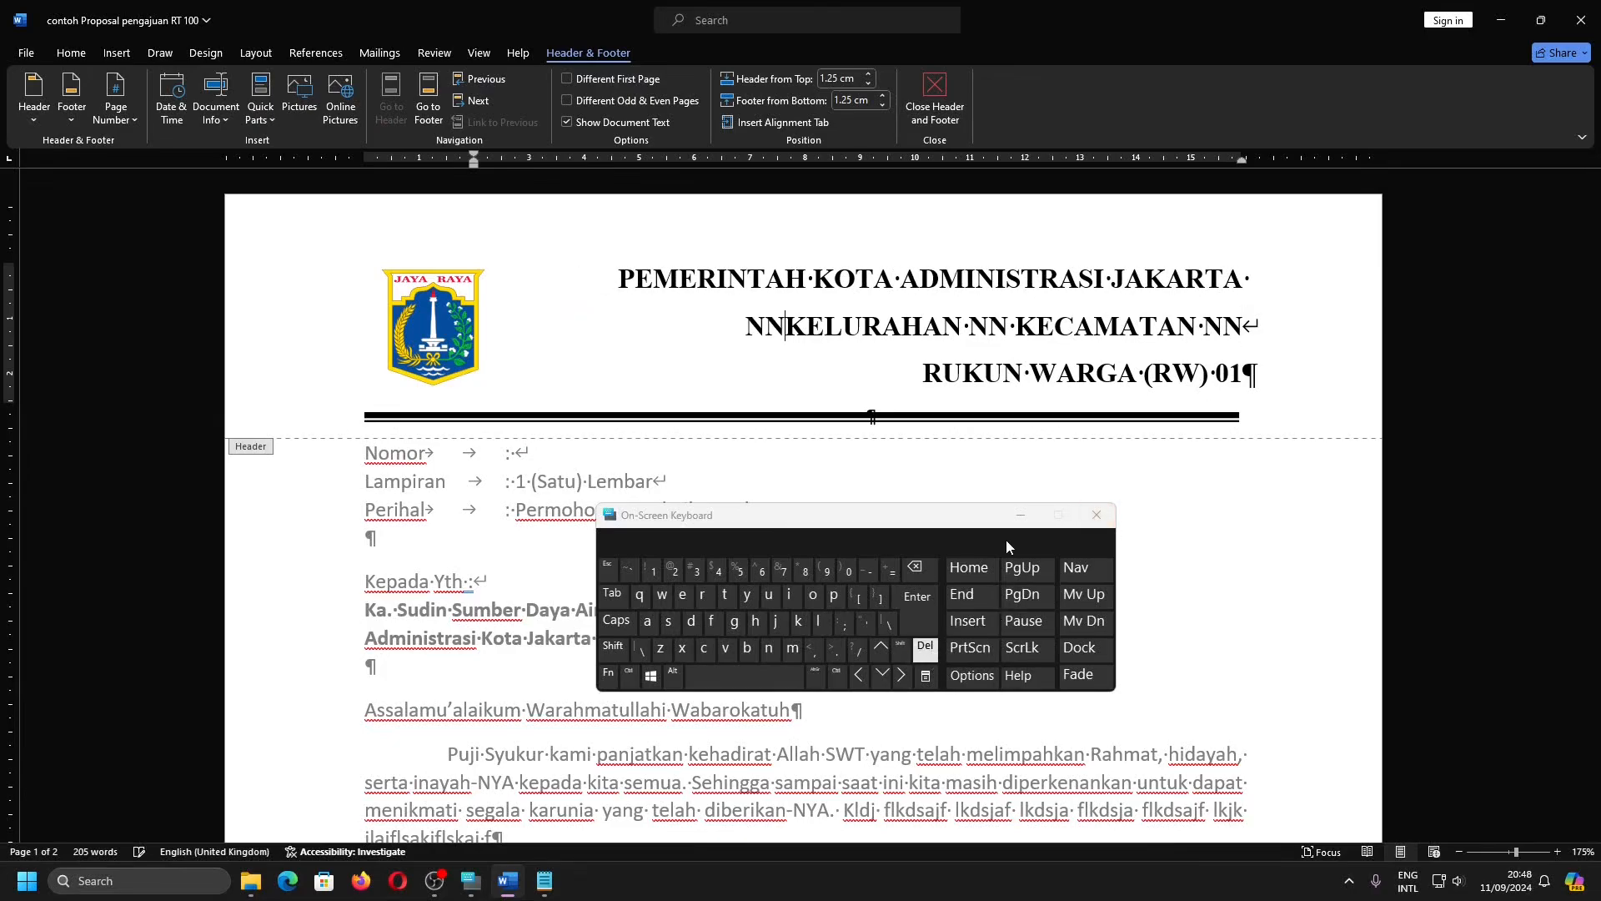
left_click(1248, 334)
left_click(925, 646)
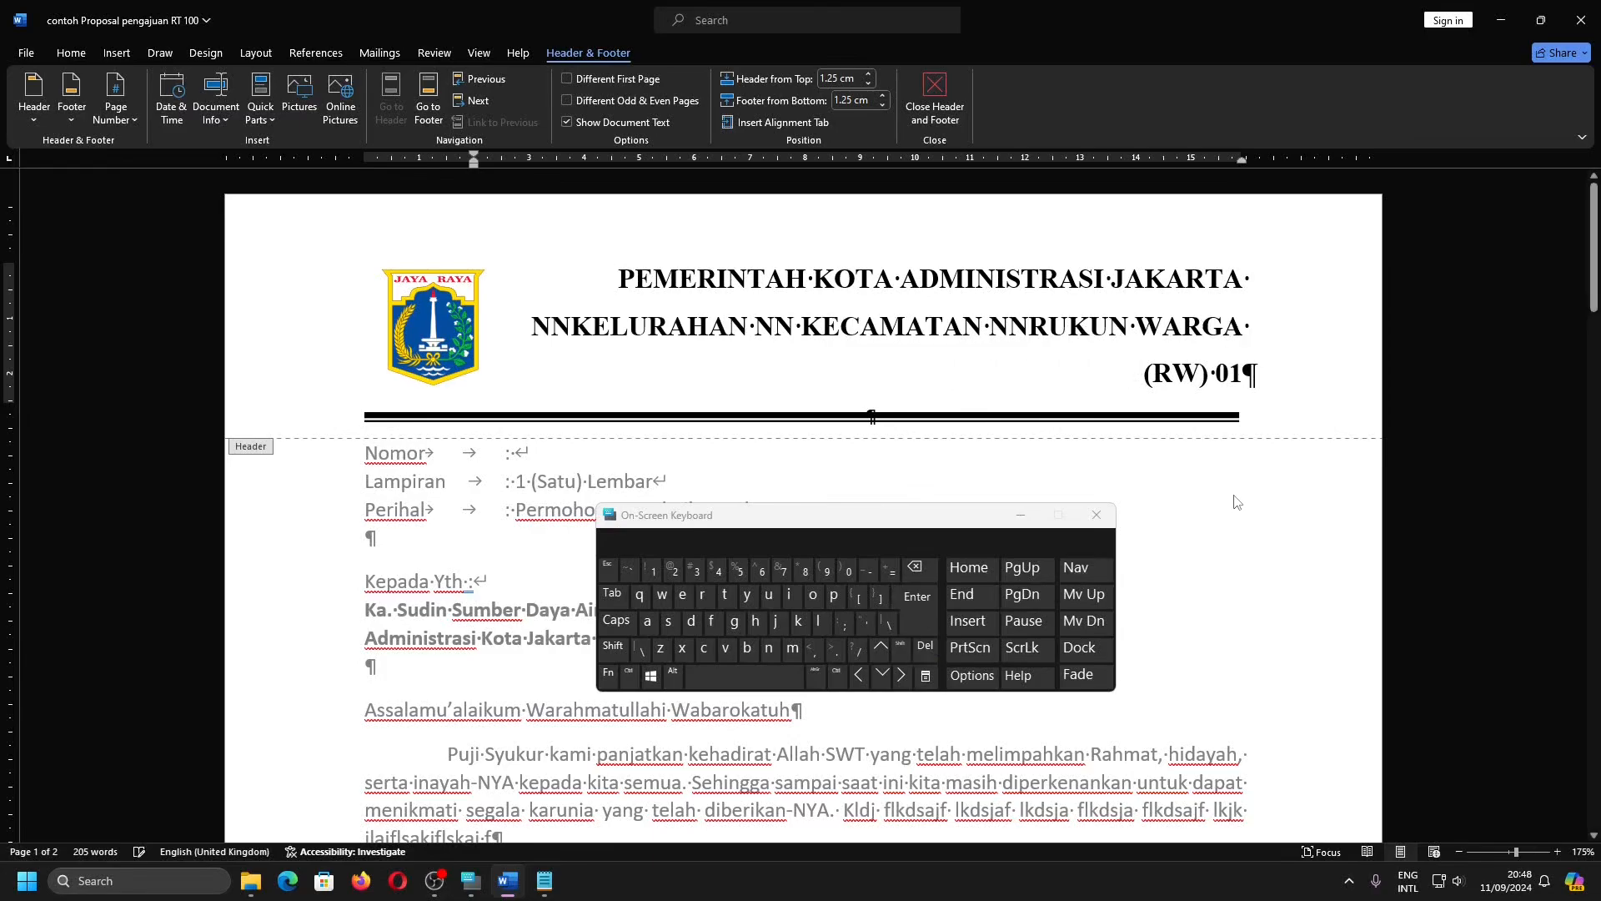
Insert paragraph marks before "RUKUN WARGA" and after "PEMERINTAH KOTA ADMINISTRASI JAKARTA" in the letterhead, and close the header.
key("Return")
left_click(1255, 278)
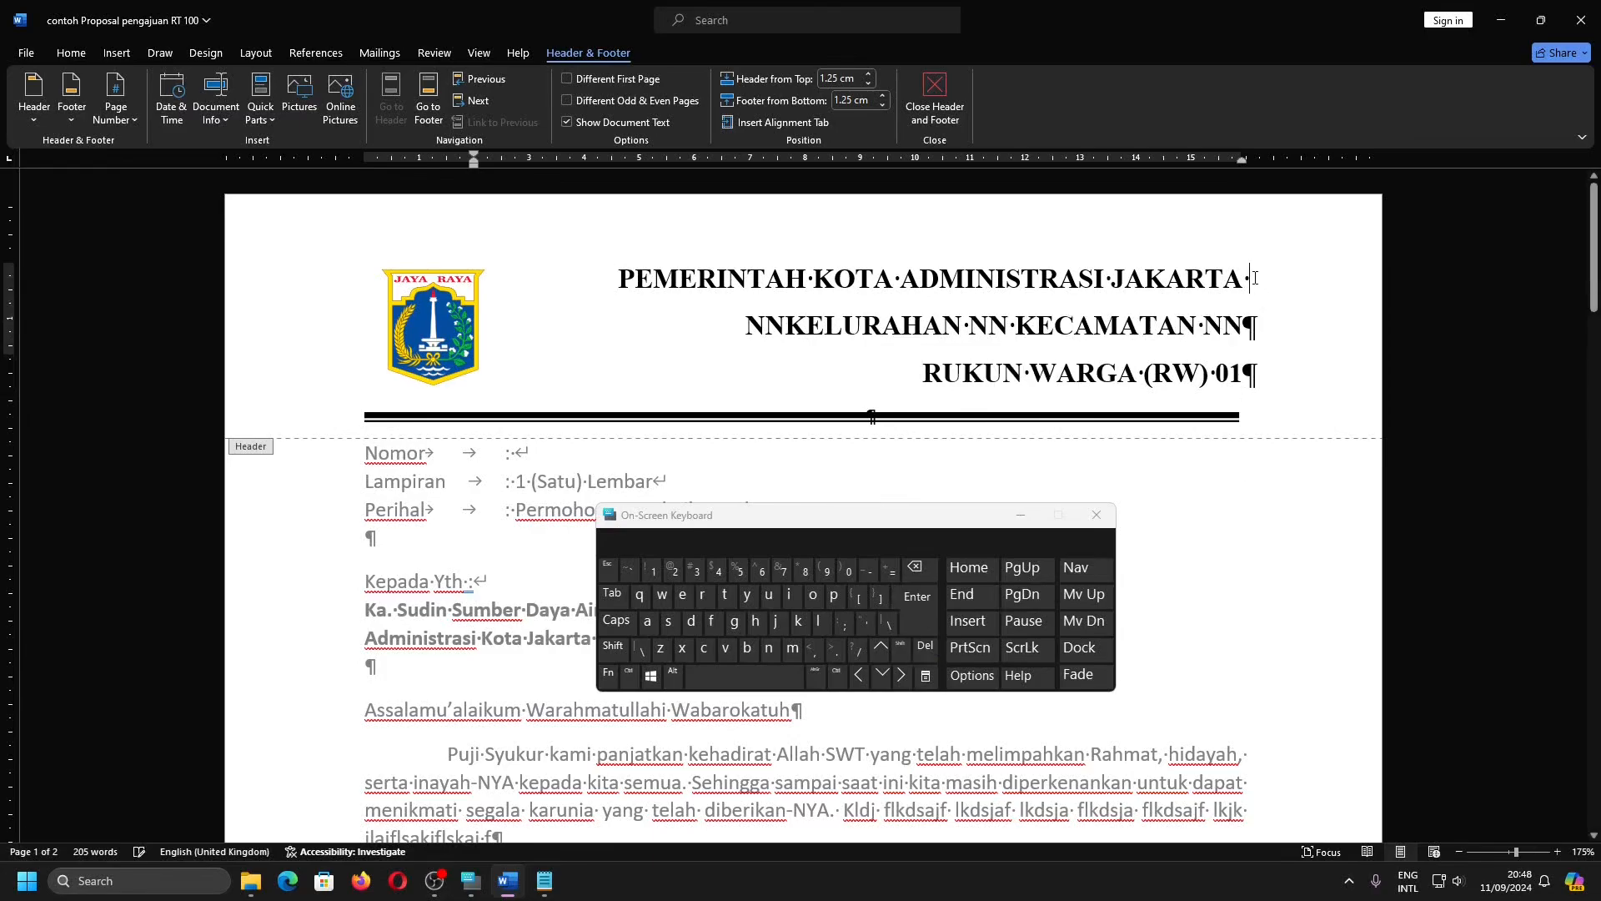
key("Return")
left_click(1277, 282)
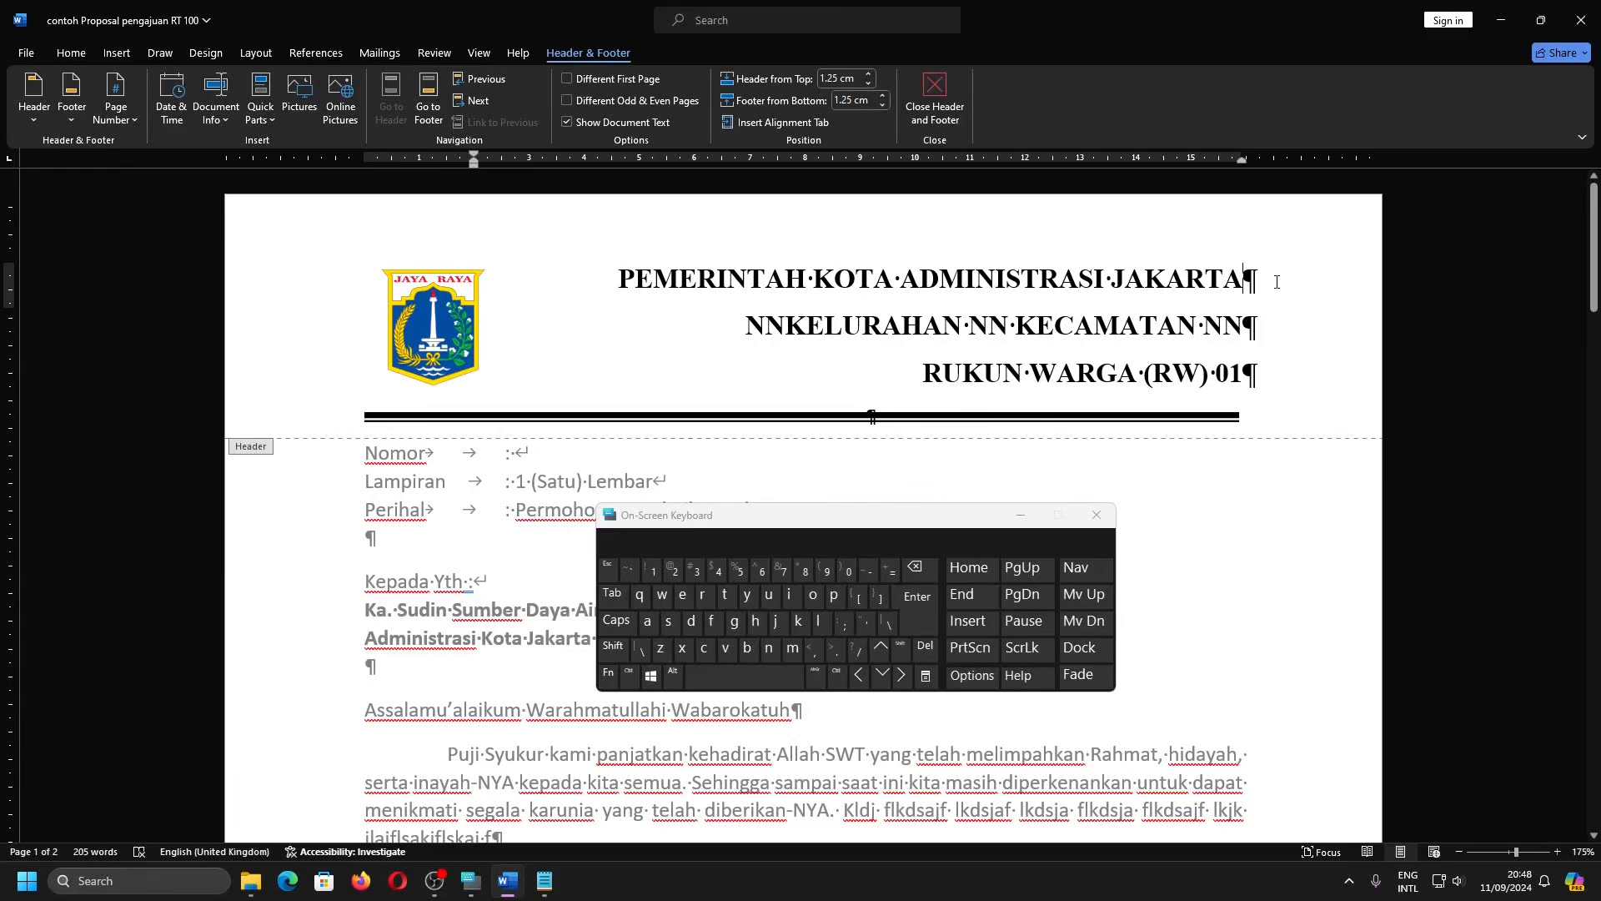
left_click(937, 111)
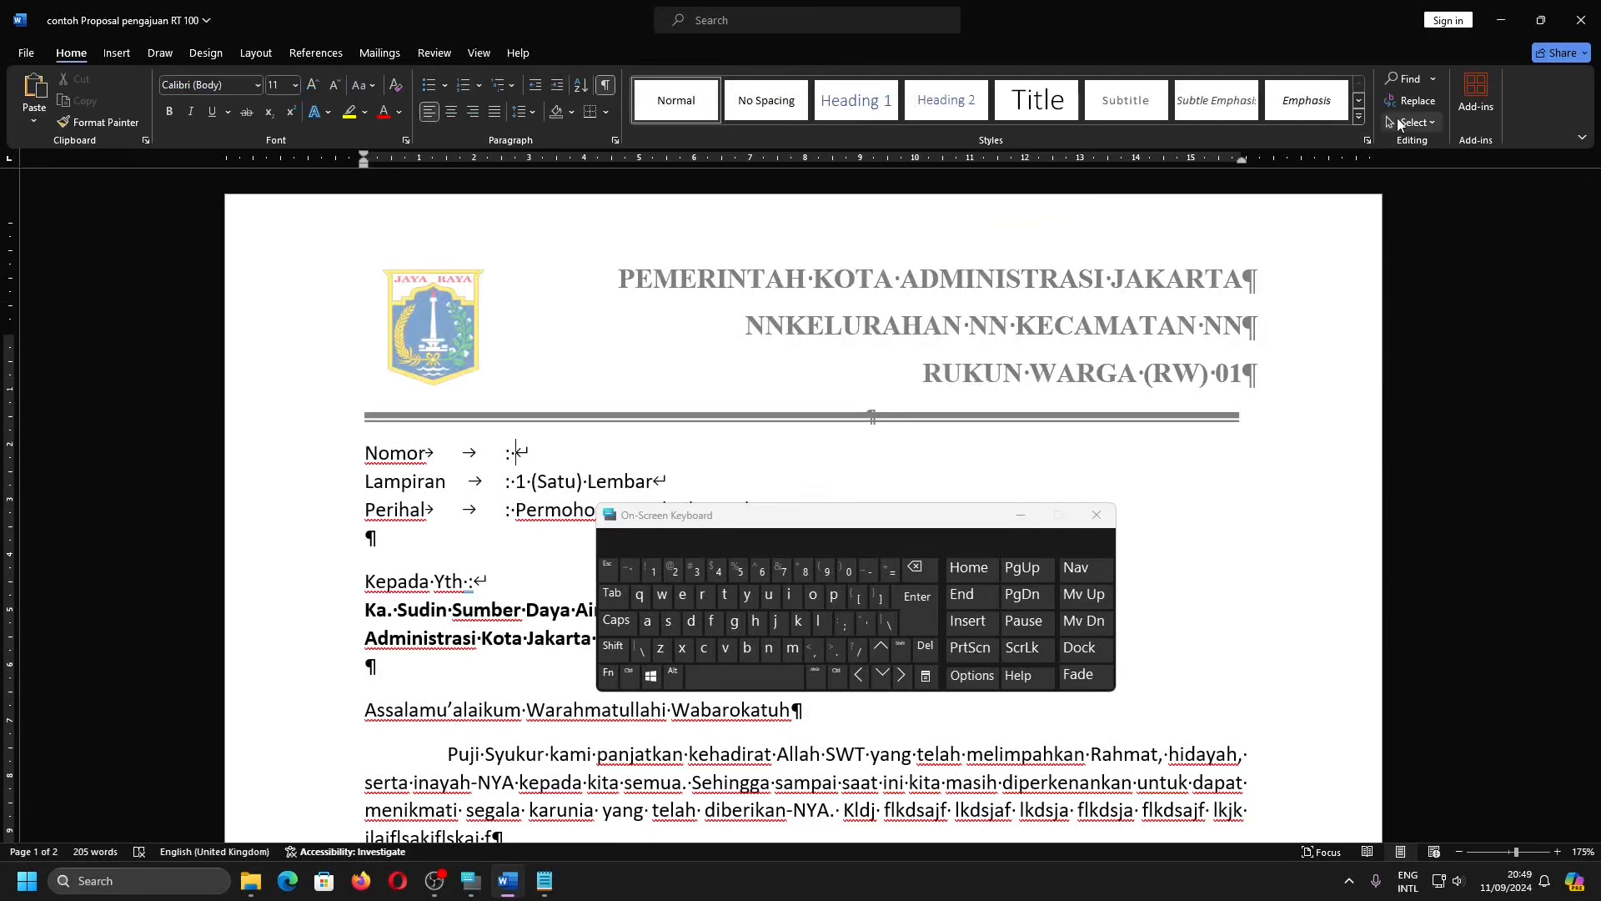
In Find and Replace, set the search term to the special character Manual Line Break (^l) and find its next occurrence.
left_click(1408, 103)
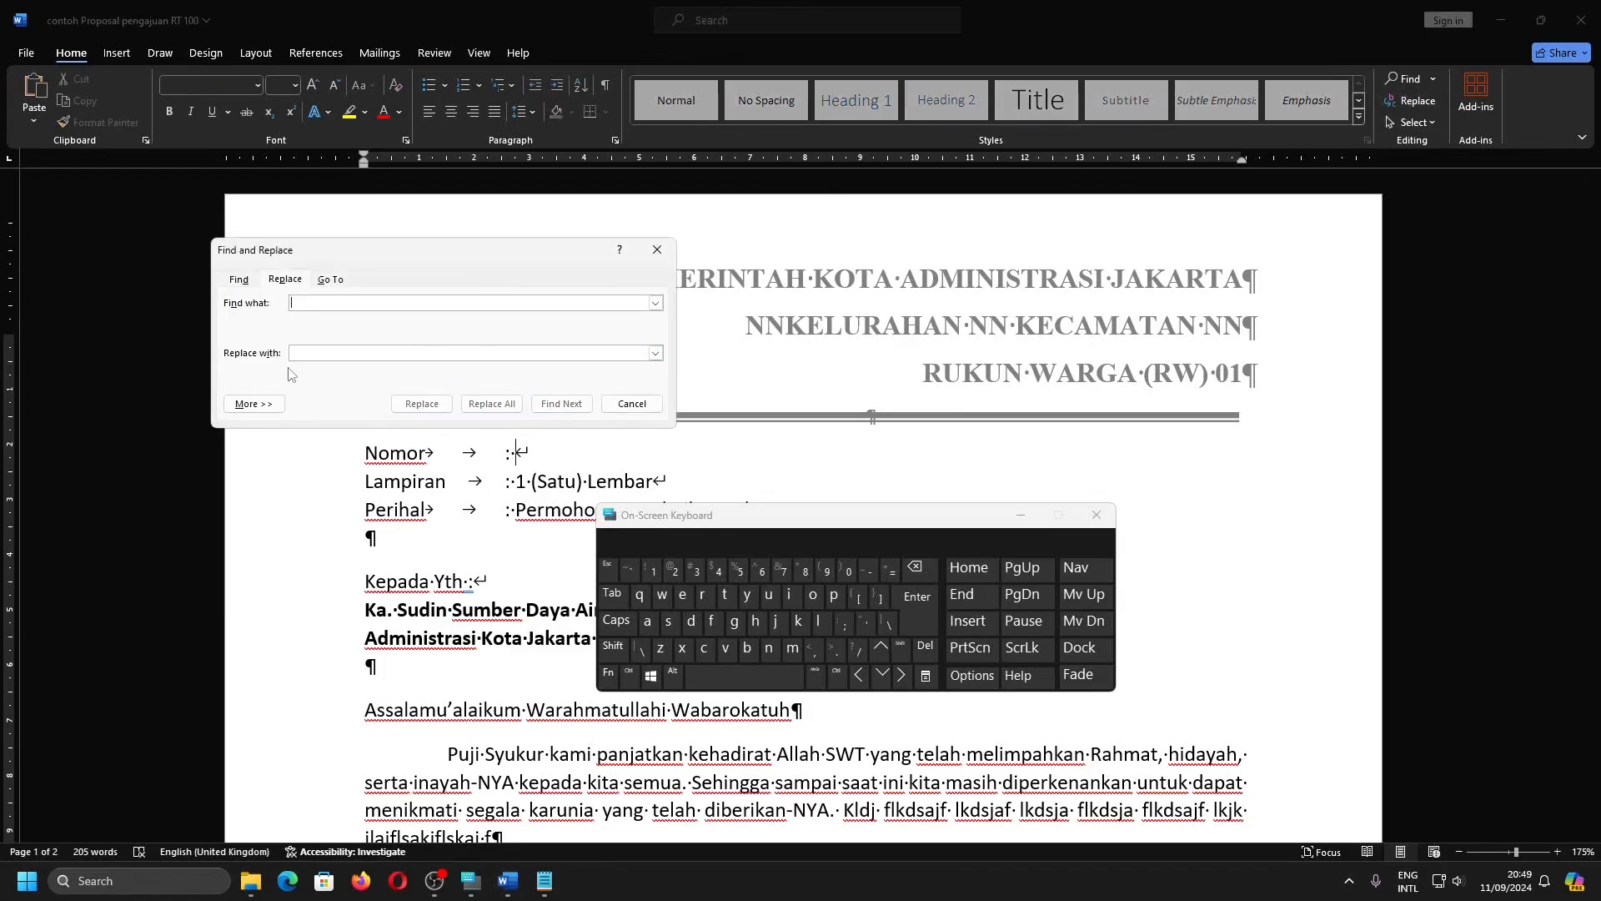
left_click(266, 404)
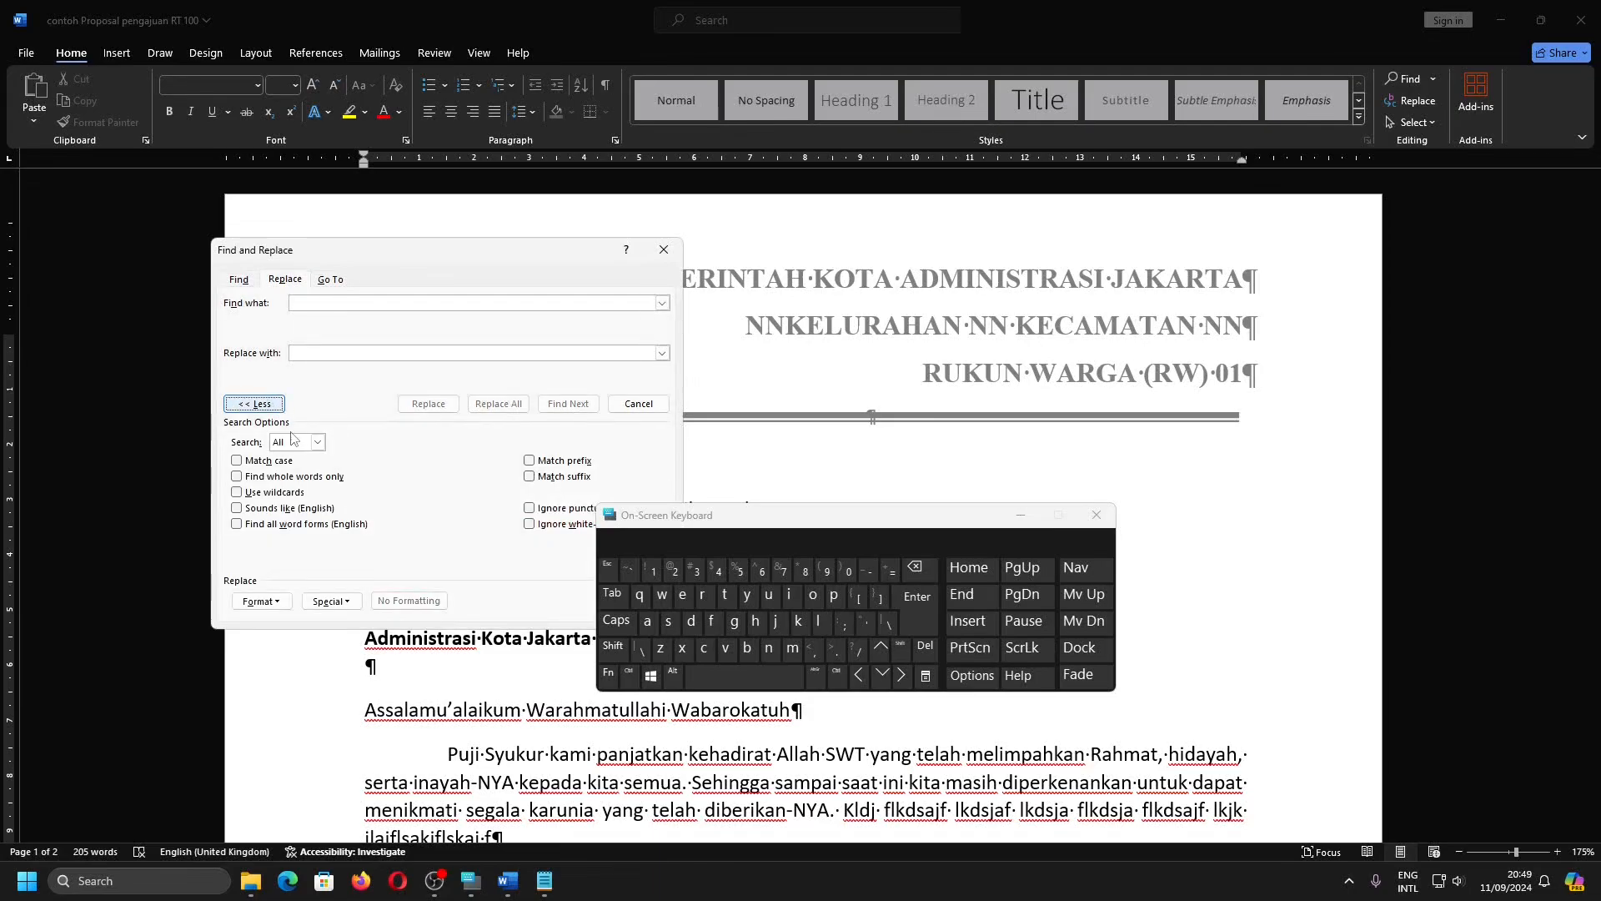
left_click(332, 602)
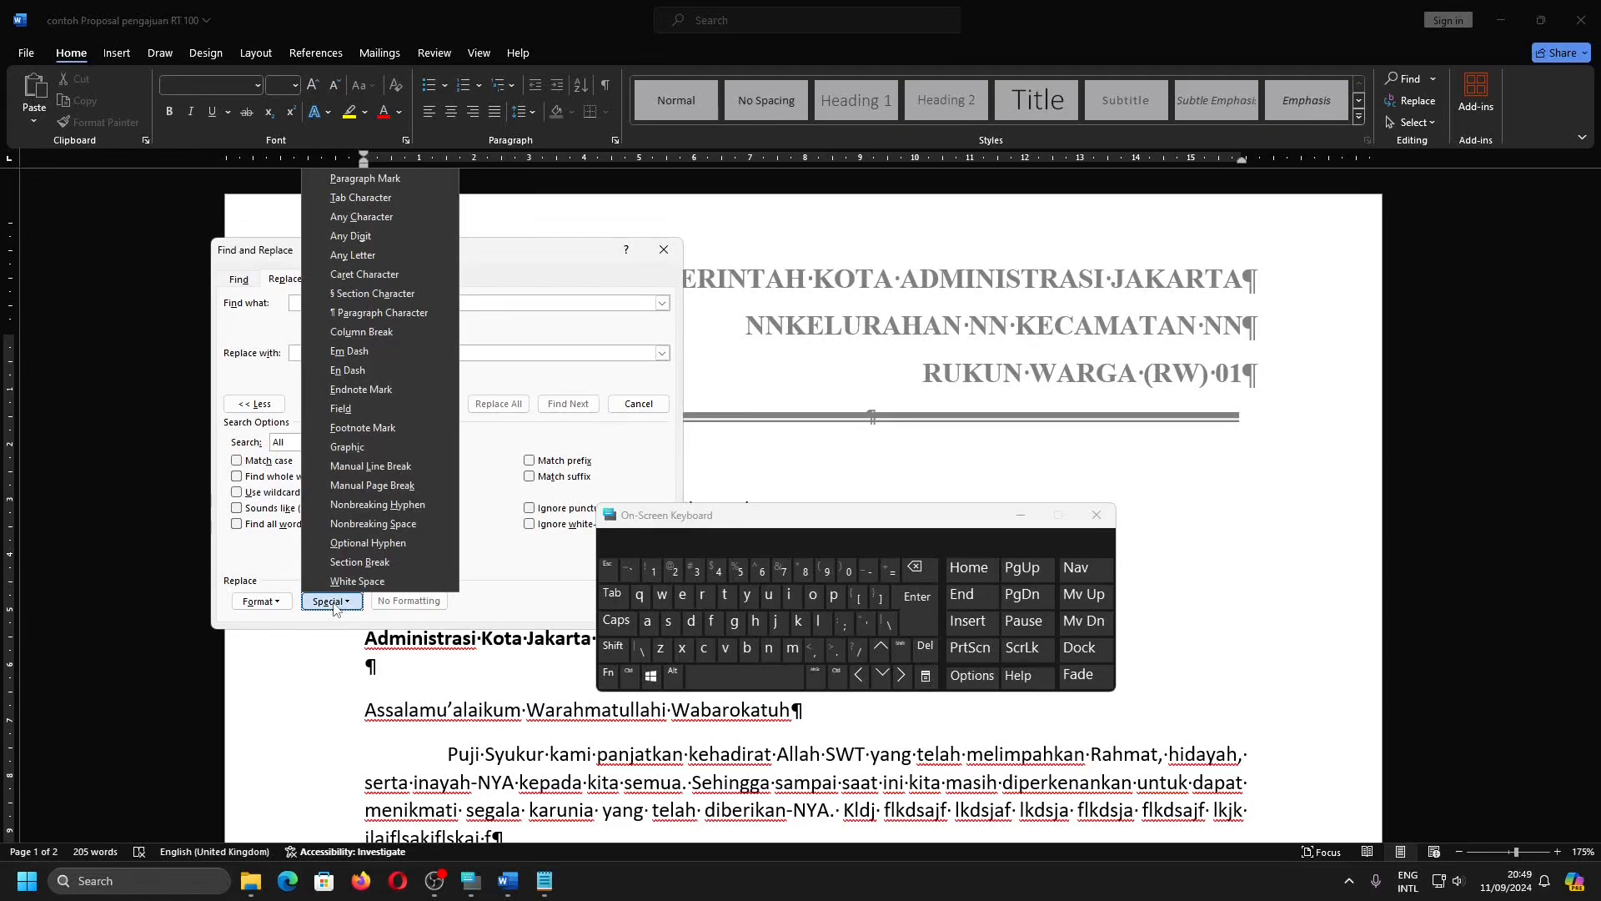
left_click(367, 472)
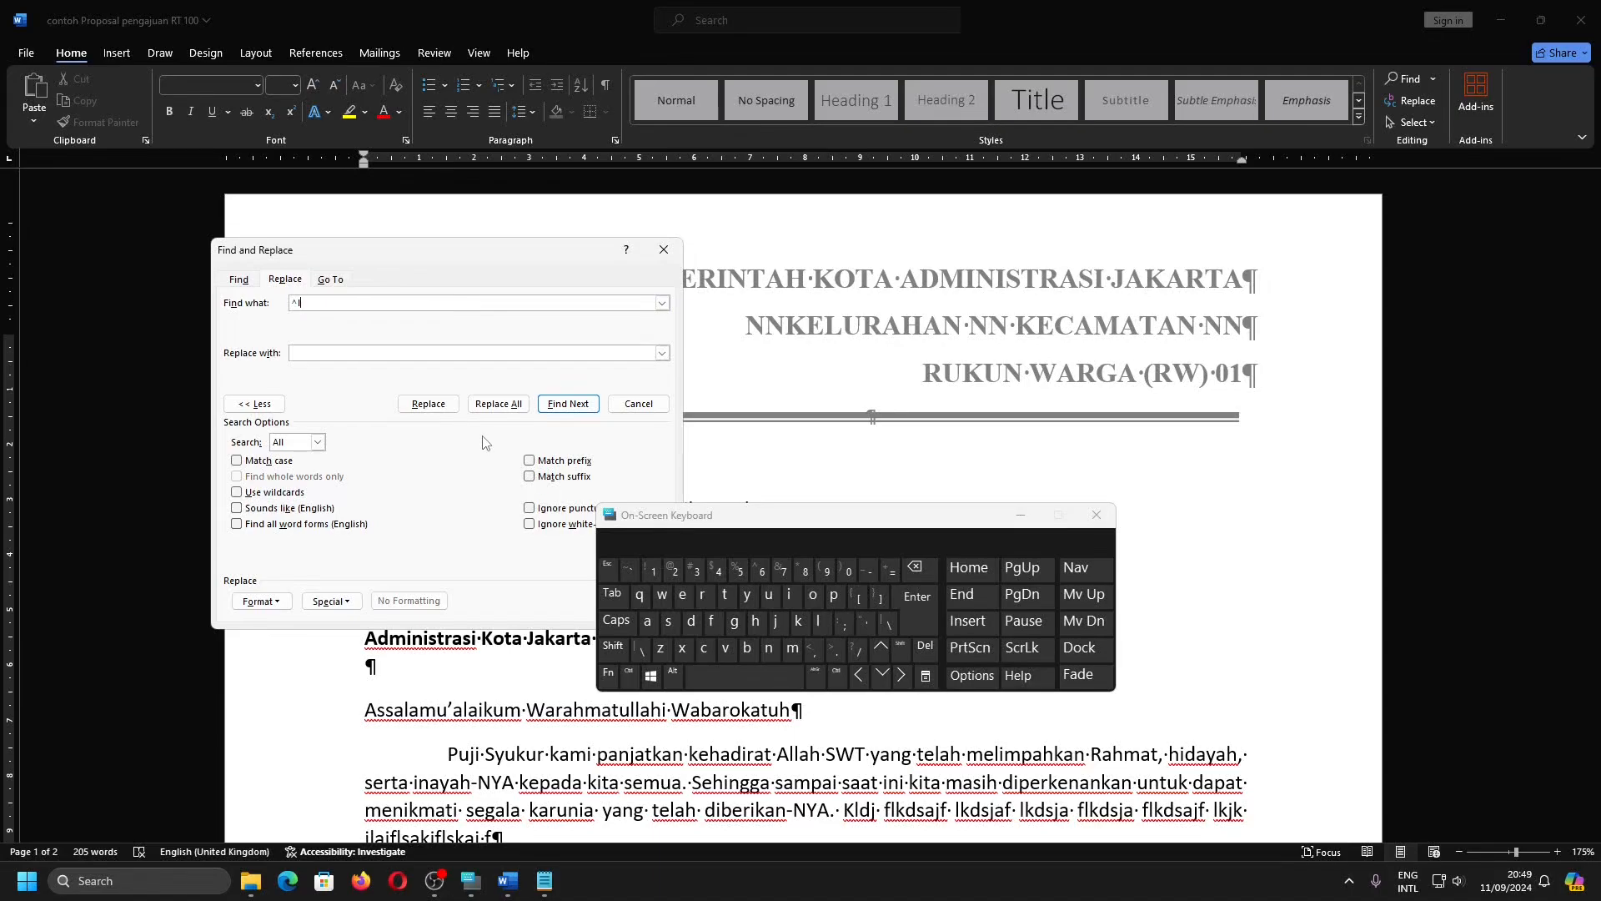
left_click(562, 408)
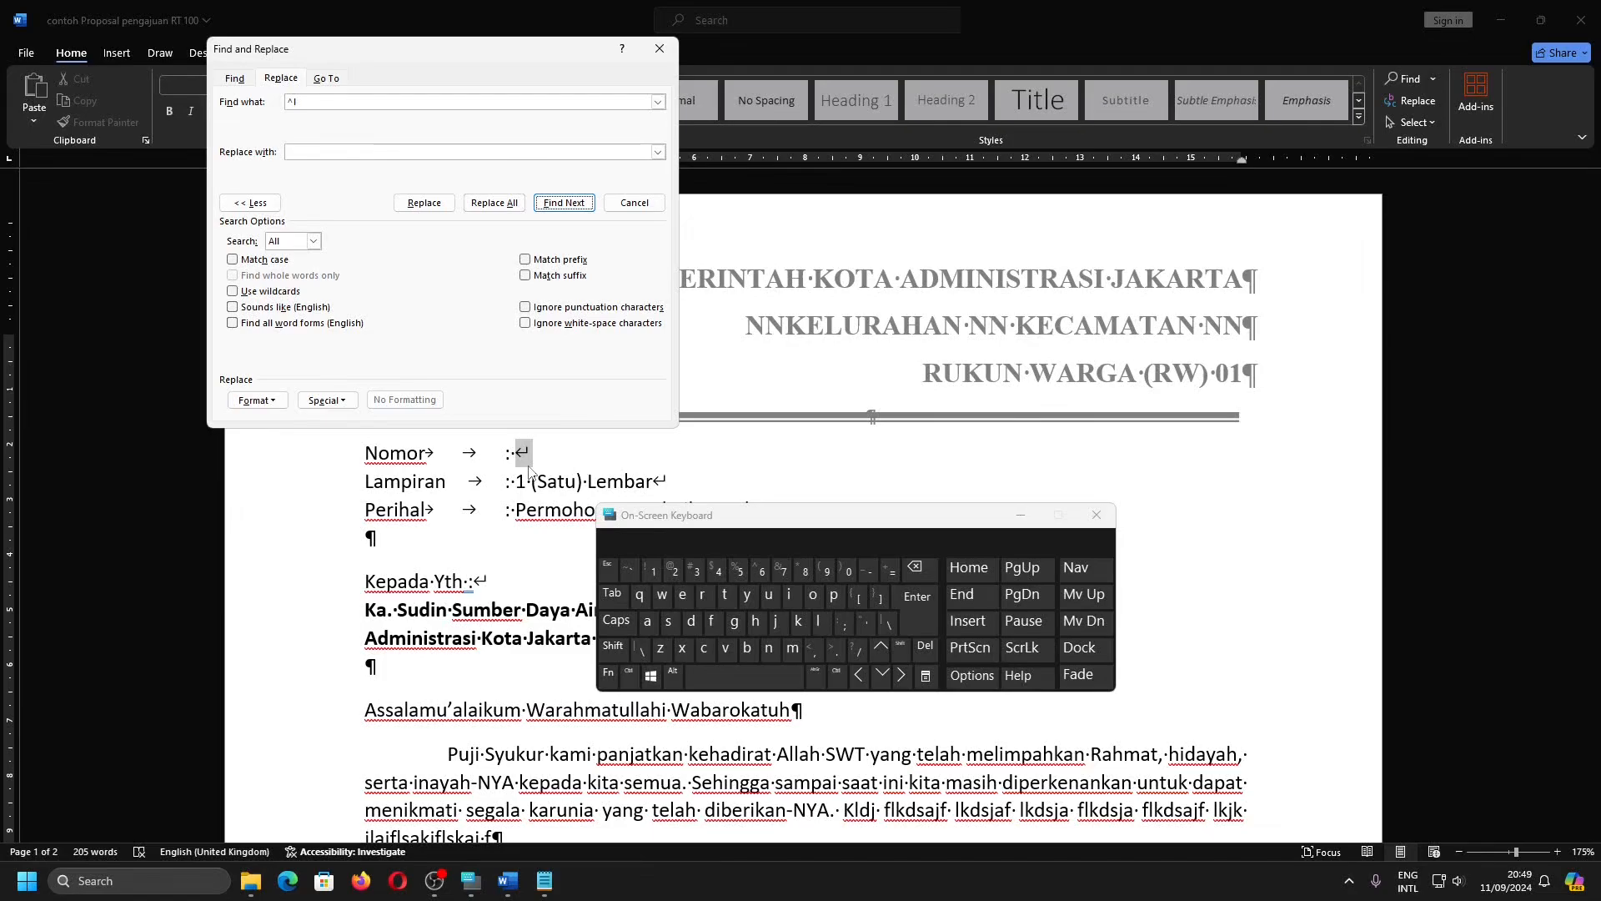
Replace the found manual line break with nothing, replace all remaining ones the same way, and close Find and Replace.
left_click(421, 203)
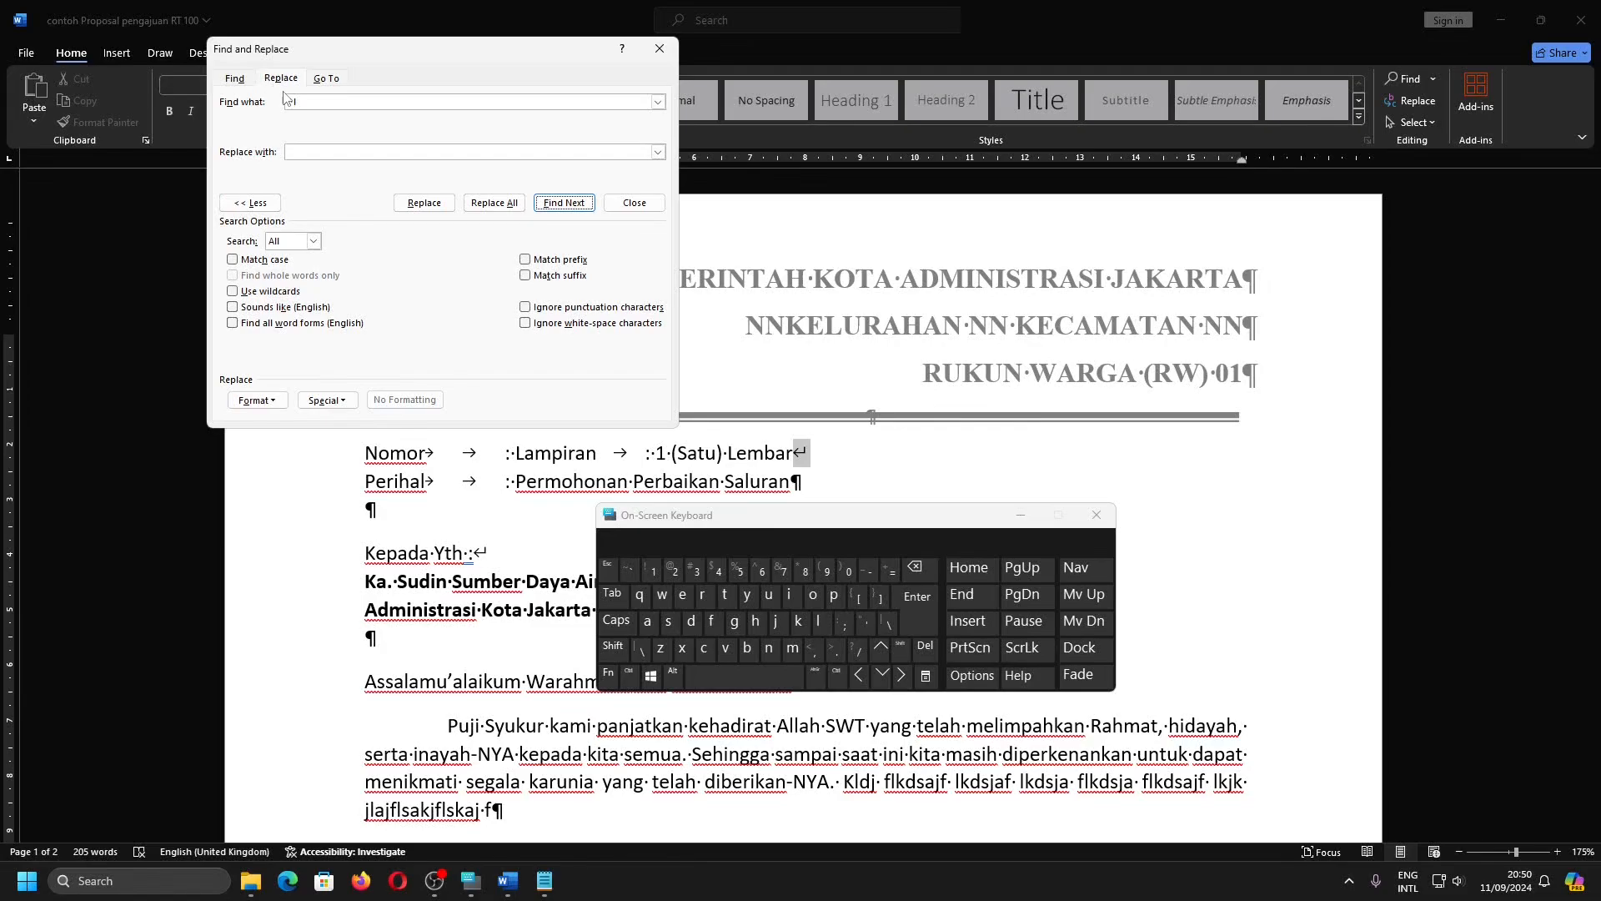
left_click(480, 209)
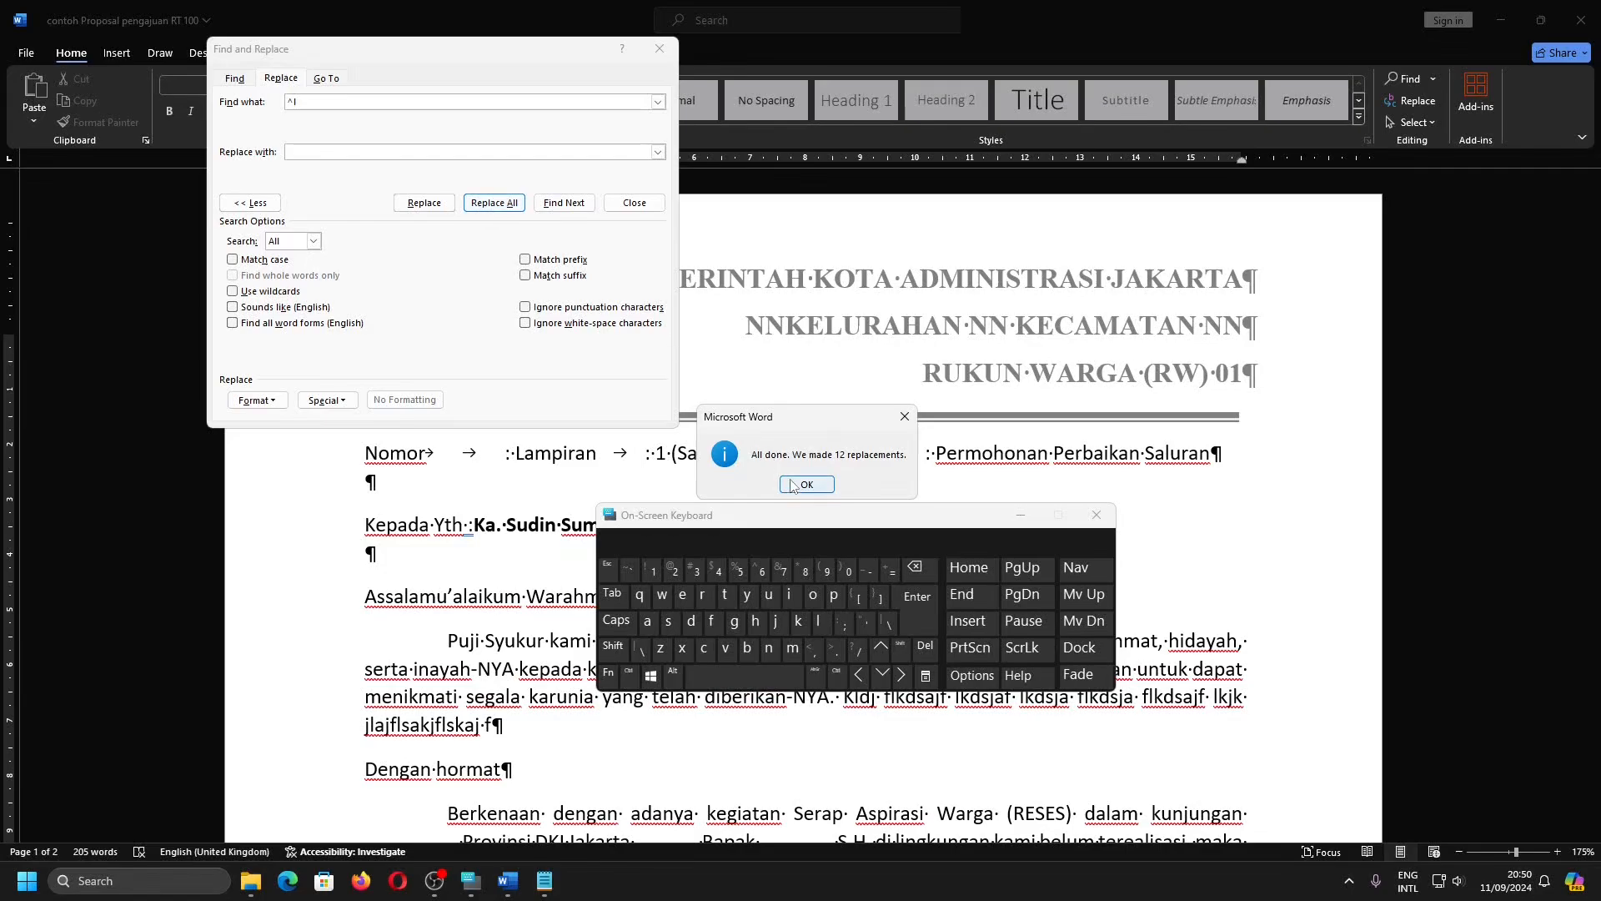
left_click(805, 485)
scroll(796, 493, "down", 15)
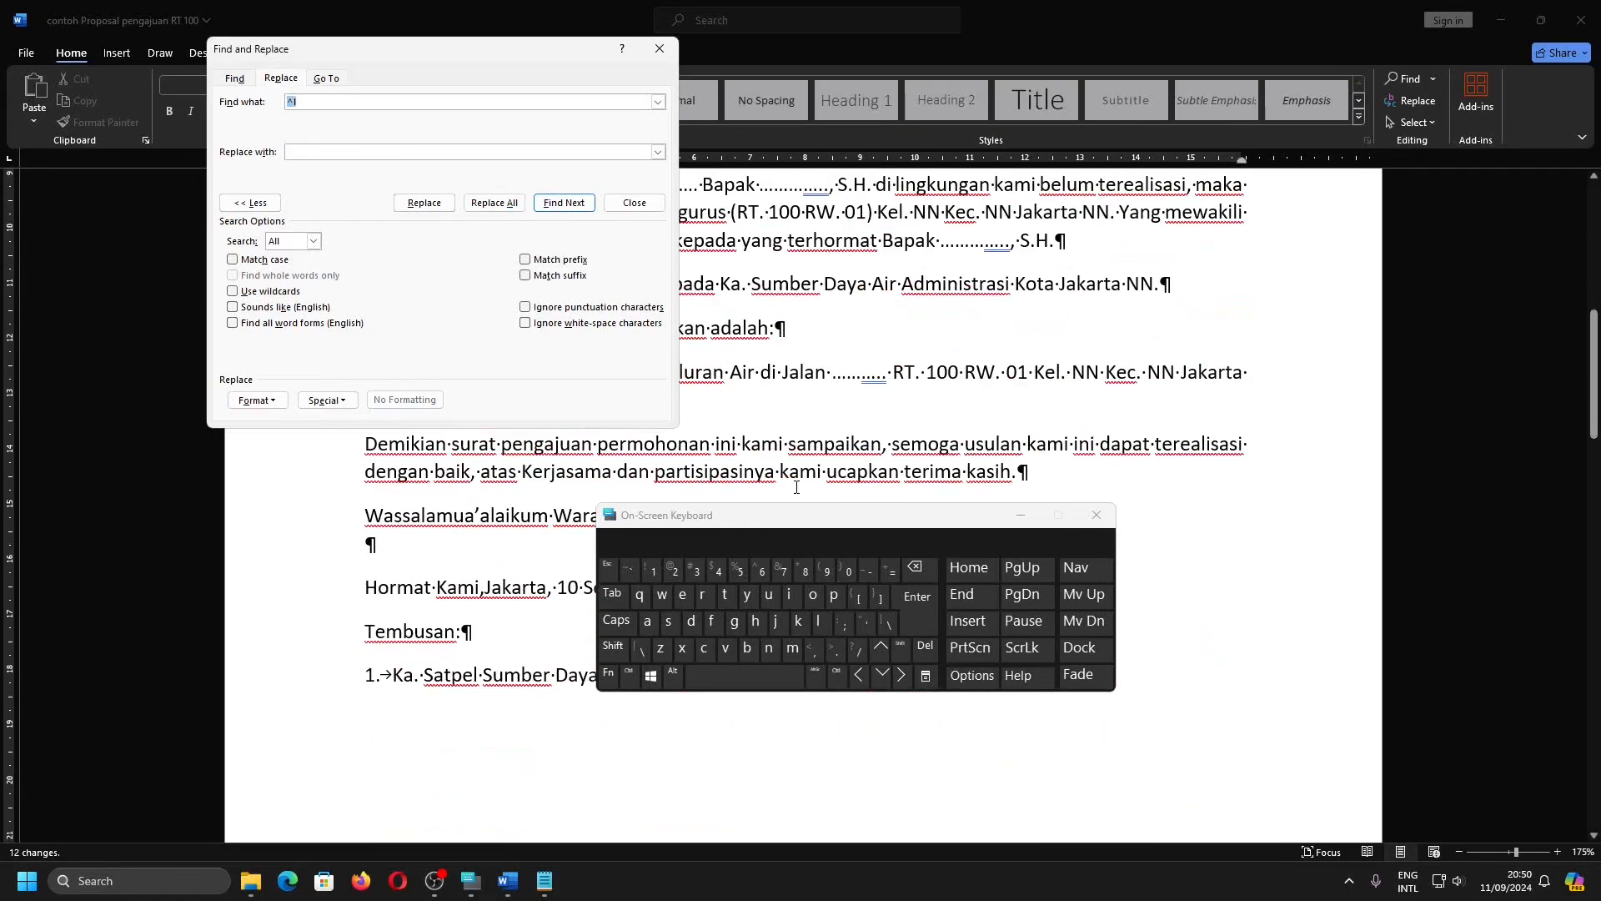
scroll(796, 487, "down", 3)
scroll(795, 485, "down", 6)
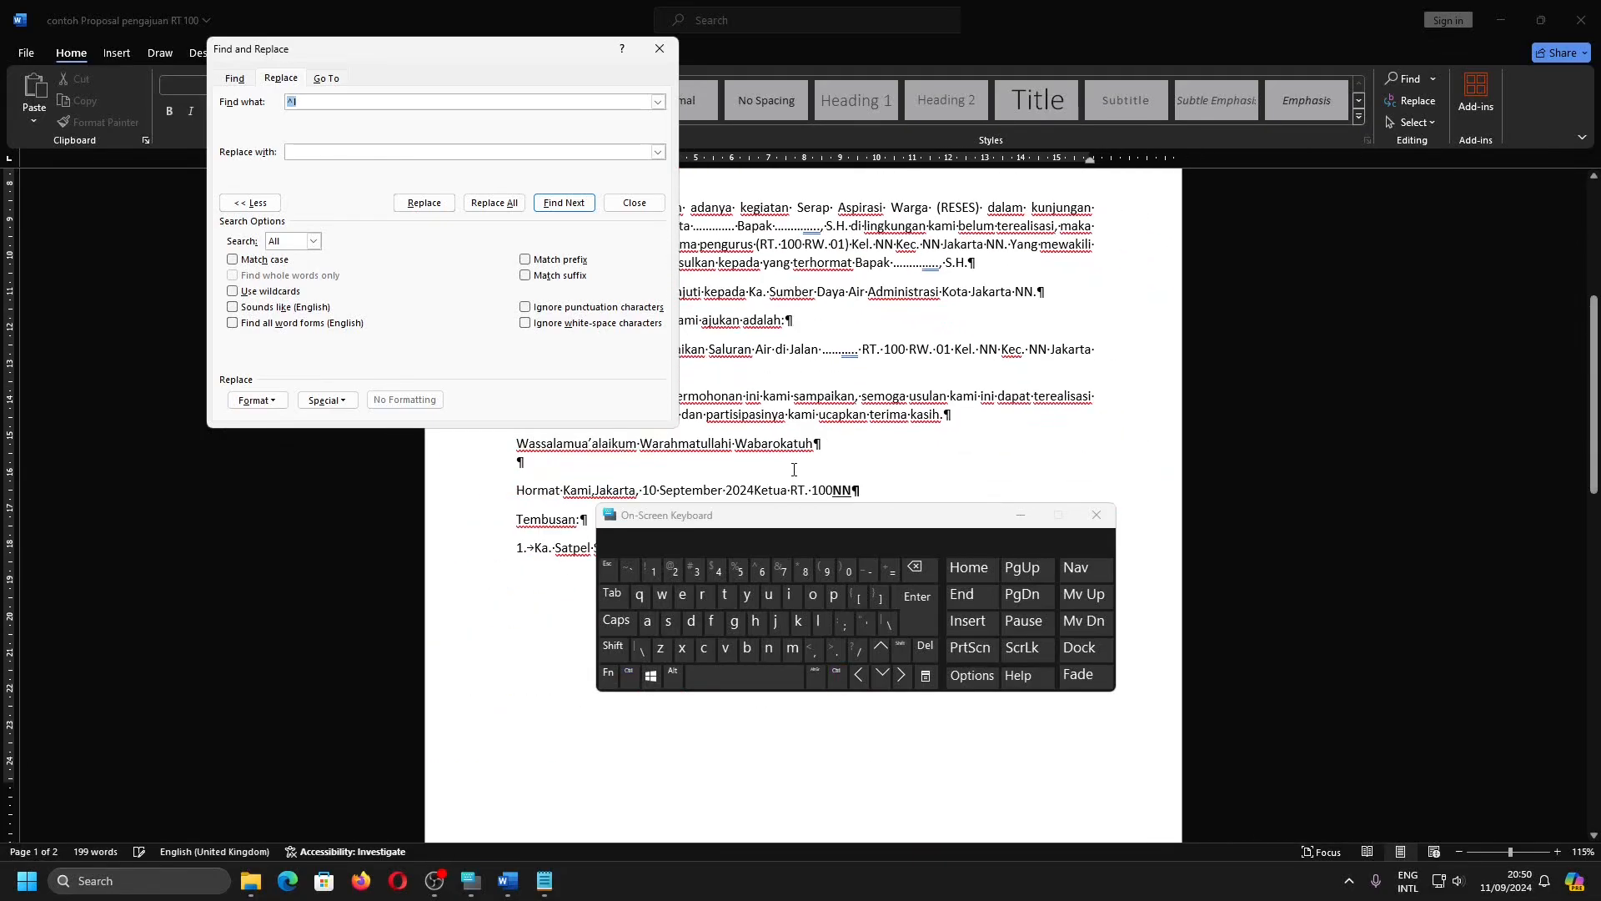
left_click(1013, 516)
left_click(660, 52)
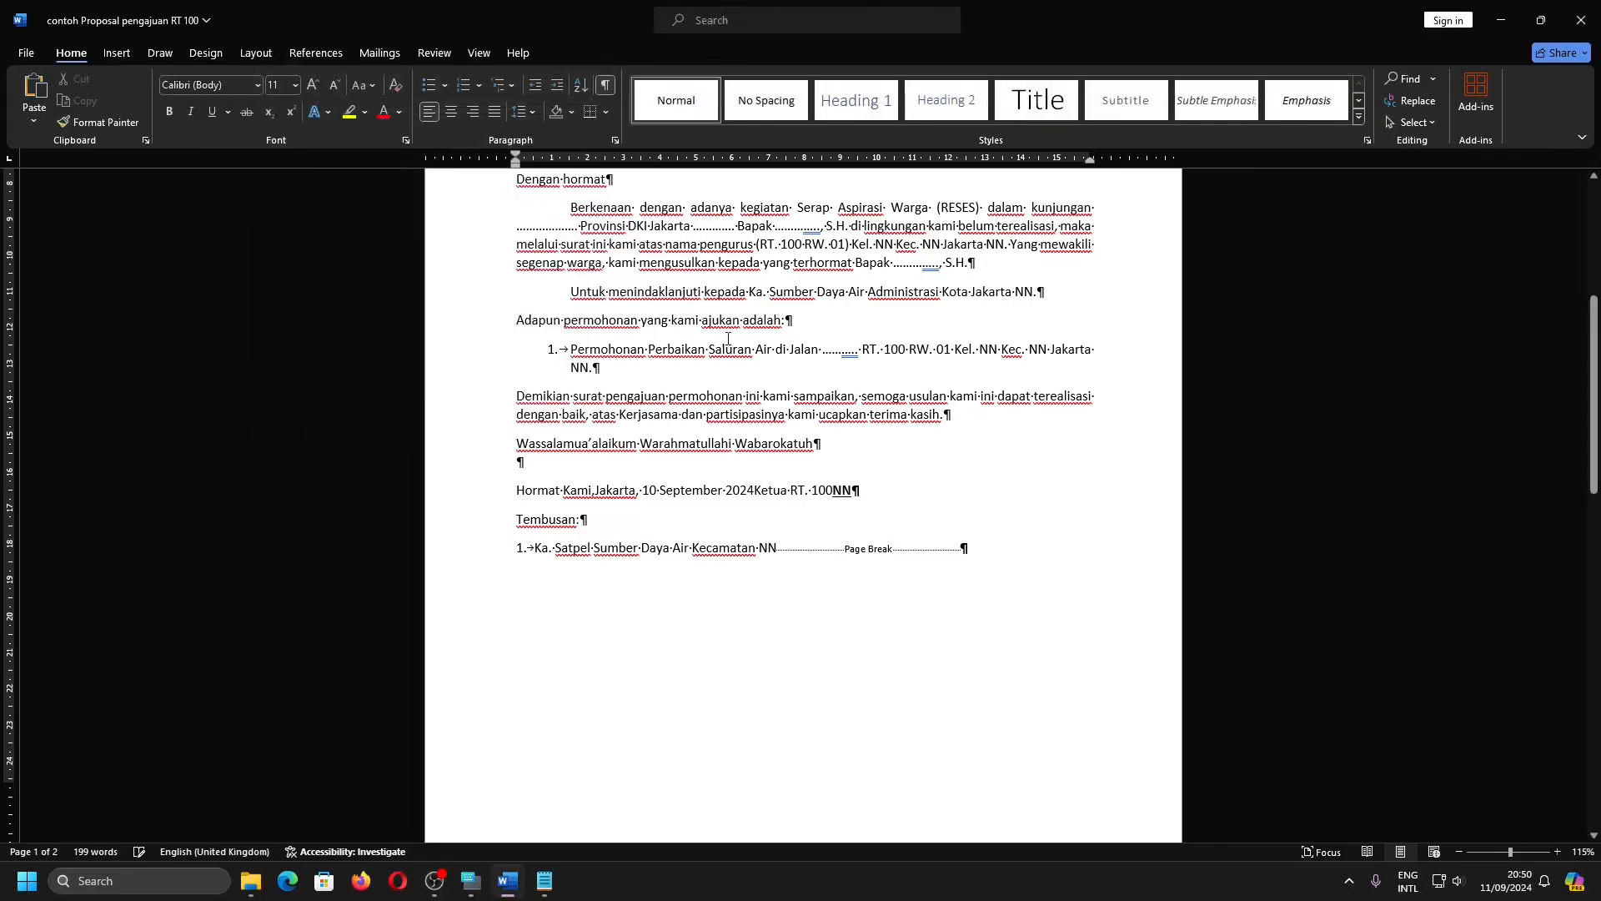